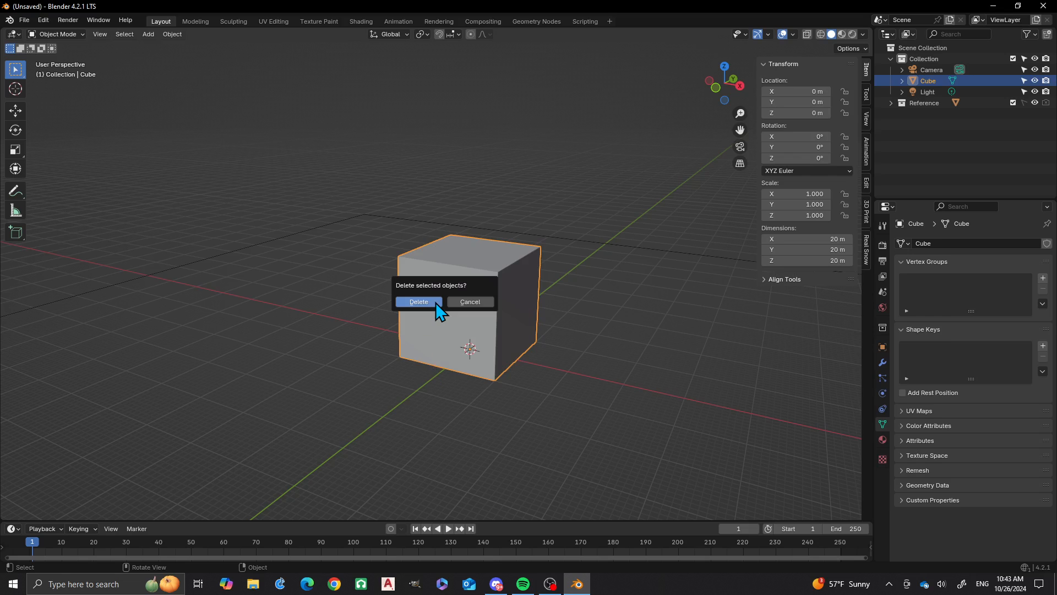
# Delete the default cube and add a mesh cylinder with a radius of 20 m.
pyautogui.click(436, 303)
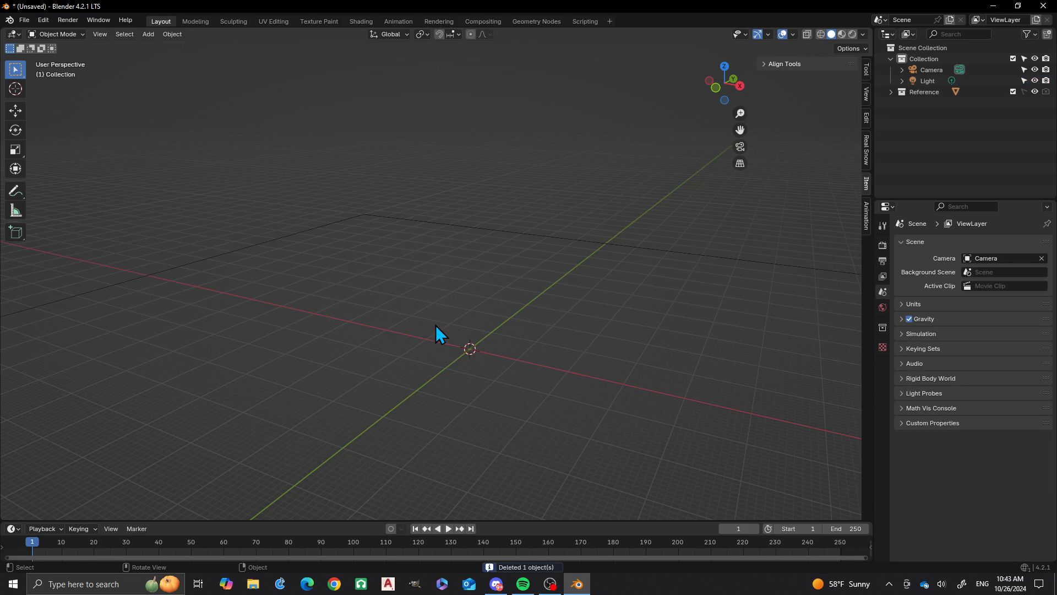
pyautogui.hotkey('shift', 'a')
pyautogui.moveTo(417, 349)
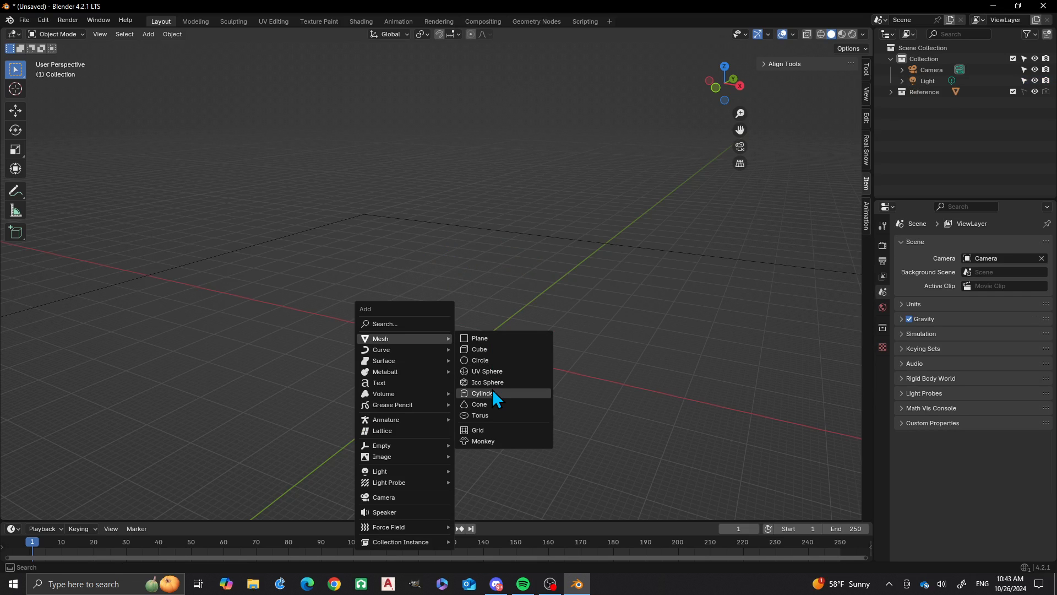
pyautogui.click(493, 389)
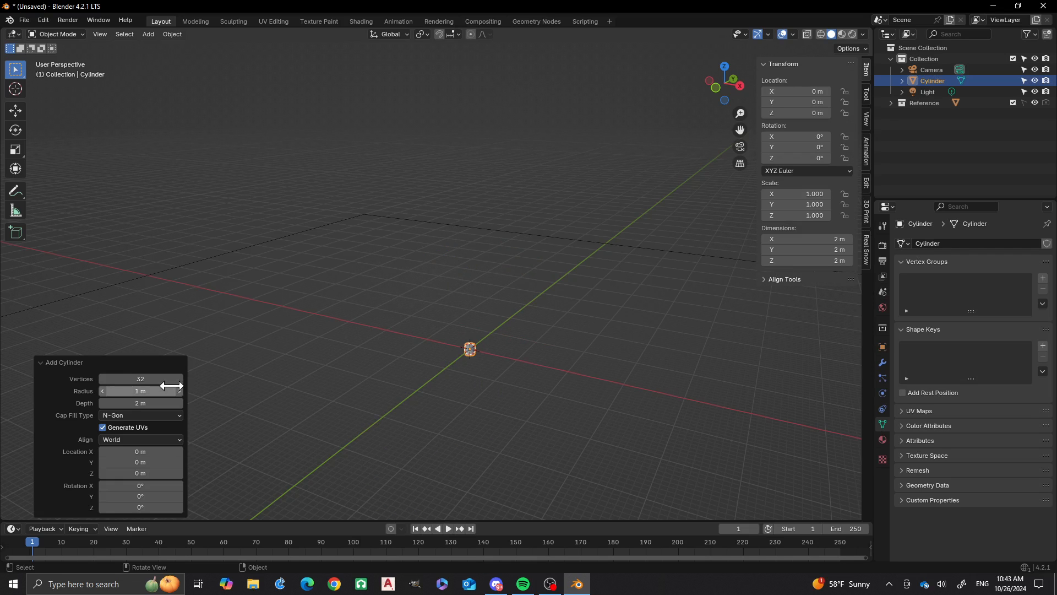
pyautogui.click(139, 391)
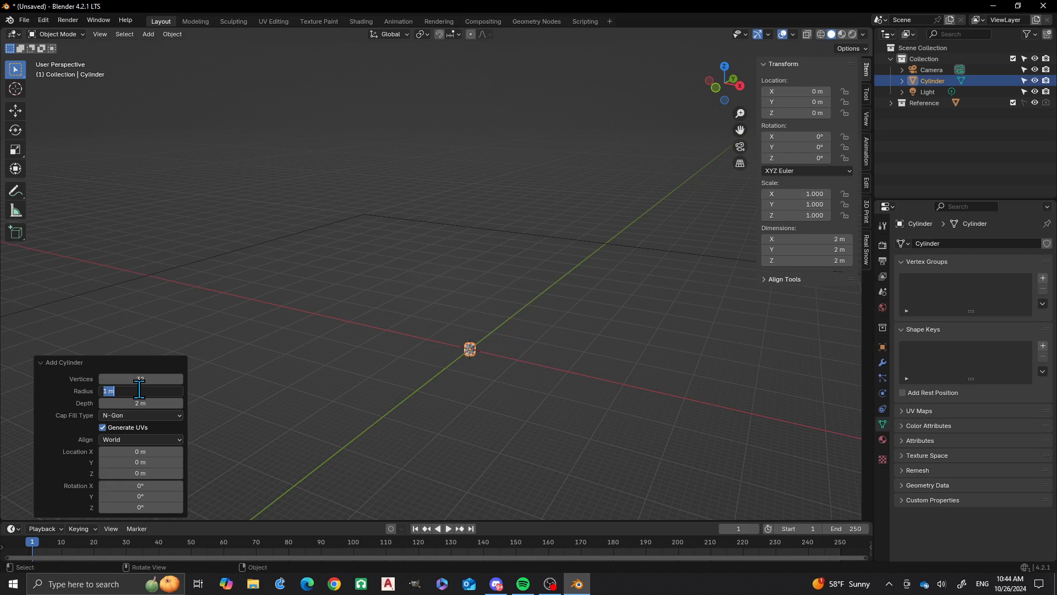
pyautogui.press('Return')
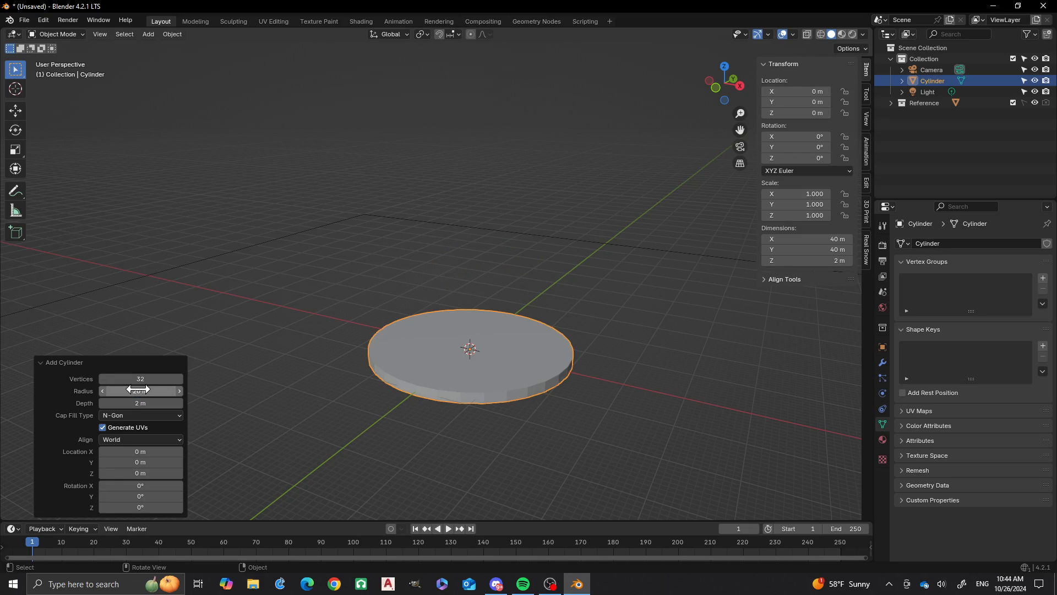
# Try cylinder depths of 6 m and about 27.3 m.
pyautogui.click(141, 403)
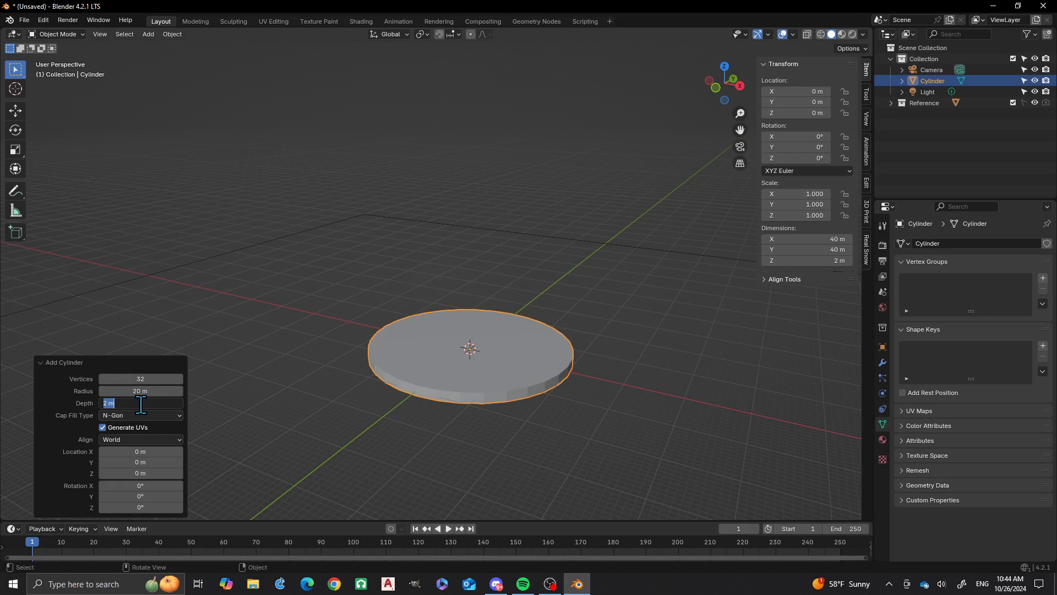
pyautogui.write('6')
pyautogui.press('Return')
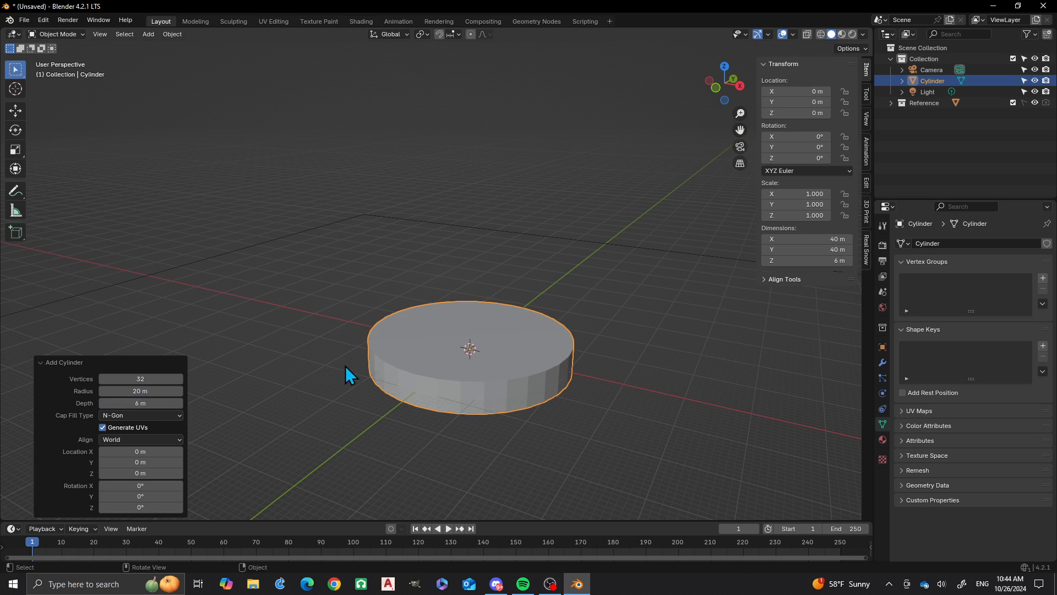
pyautogui.moveTo(133, 408); pyautogui.dragTo(55, 410)
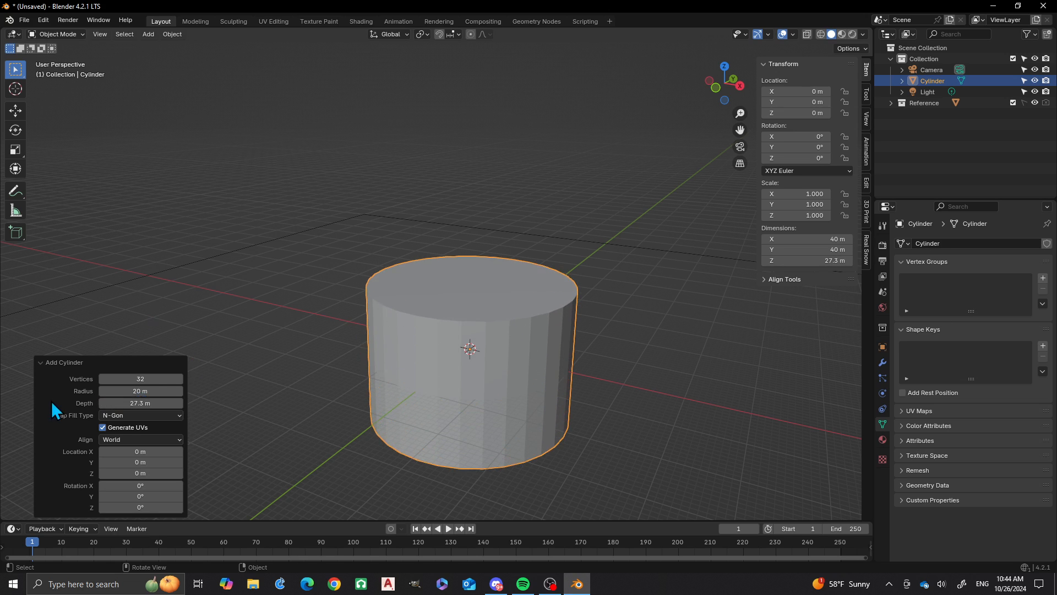
pyautogui.scroll(-3, 366, 314)
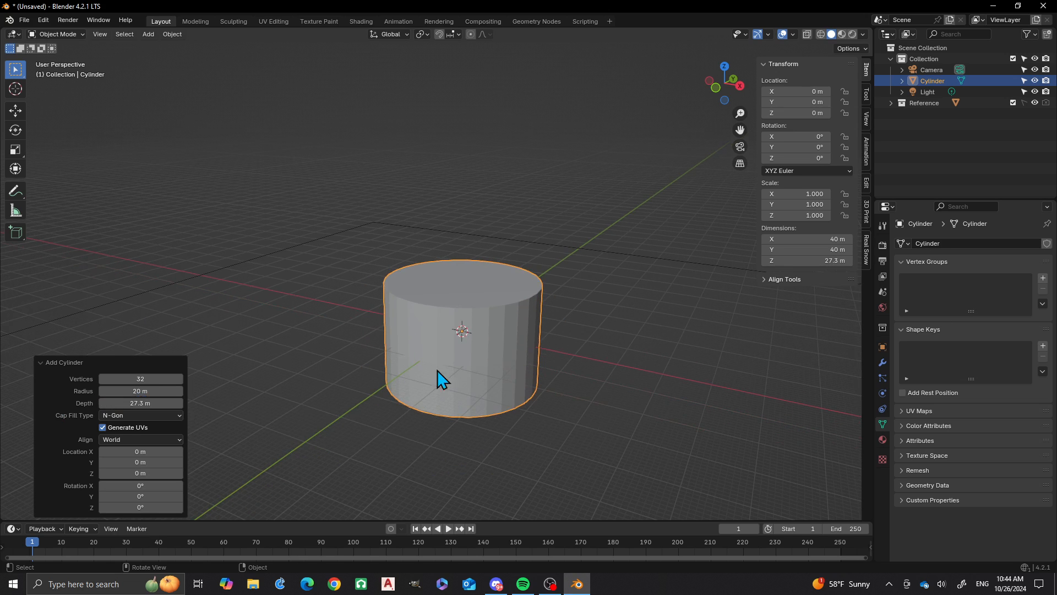
# Set the cylinder's depth to 30 m.
pyautogui.click(136, 404)
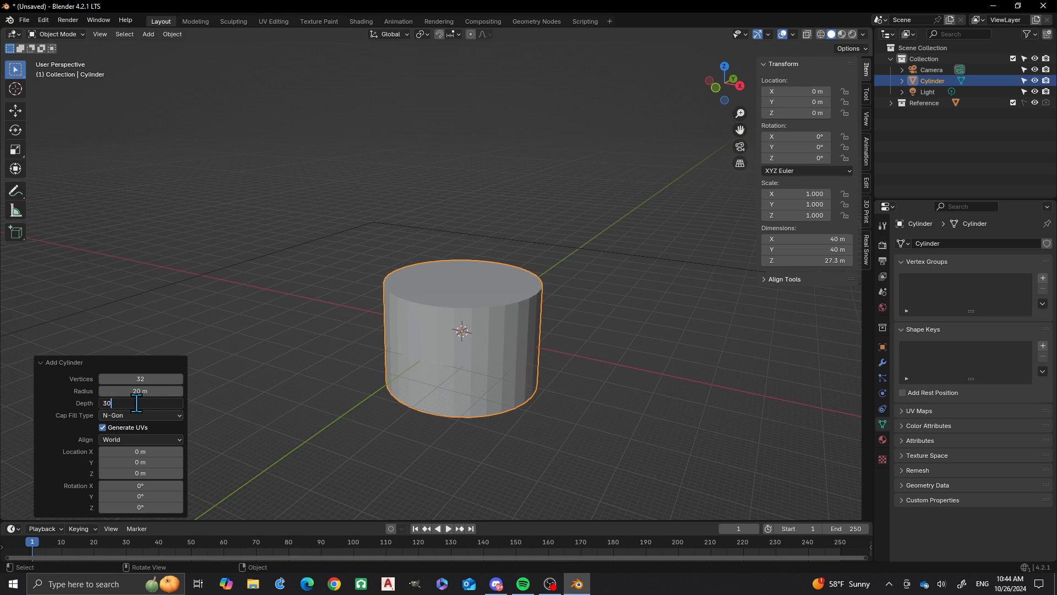
pyautogui.write('30')
pyautogui.press('Return')
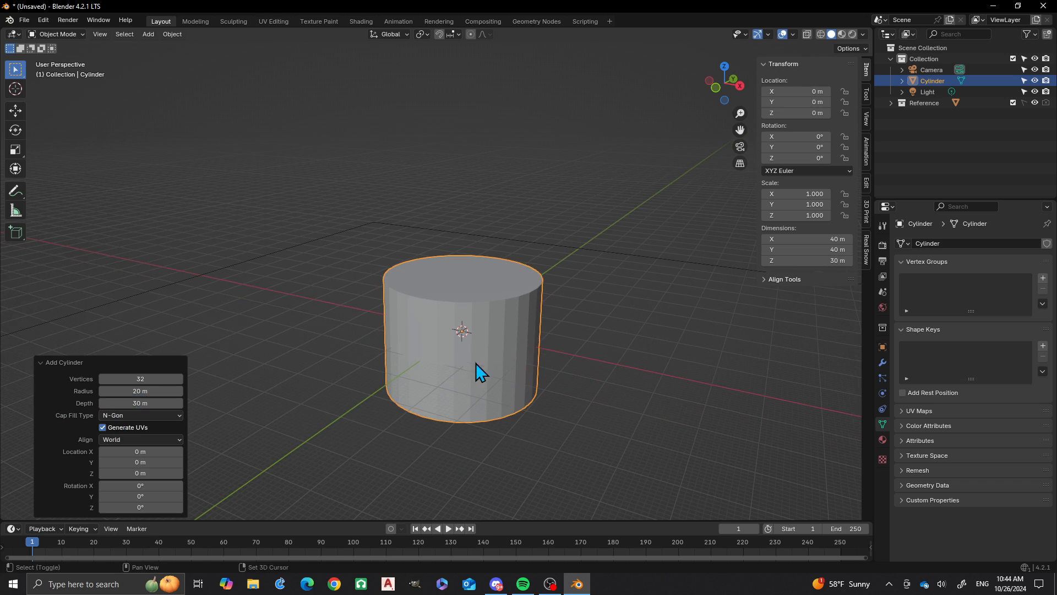
# In Edit Mode, snap the 3D cursor to the cylinder's bottom face, and return to Object Mode.
pyautogui.moveTo(477, 370); pyautogui.dragTo(478, 296, button='middle')
pyautogui.press('Tab')
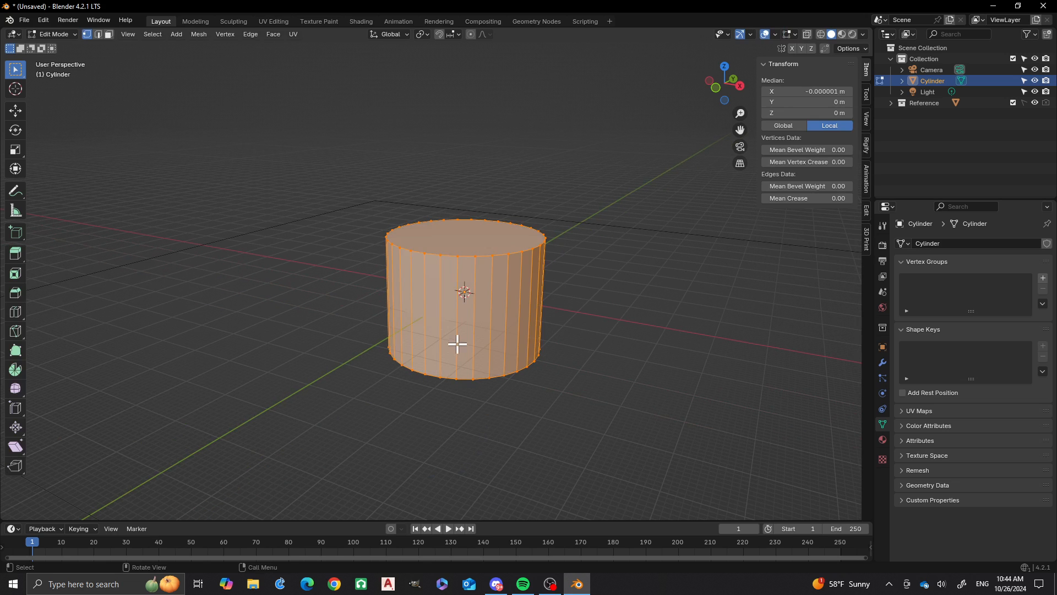
pyautogui.moveTo(446, 333); pyautogui.dragTo(458, 363, button='middle')
pyautogui.click(459, 361)
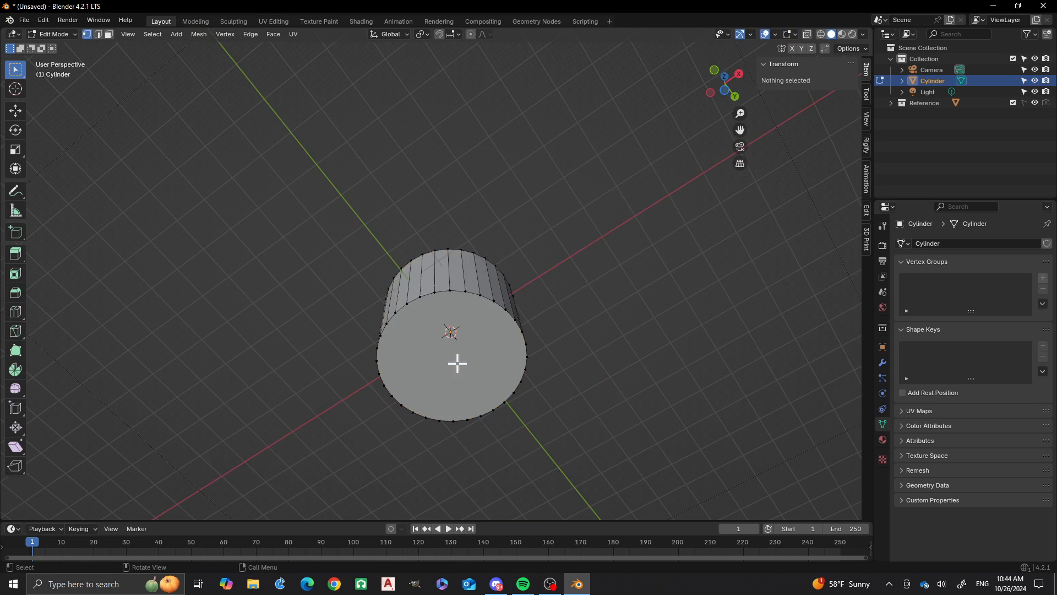
pyautogui.click(450, 351)
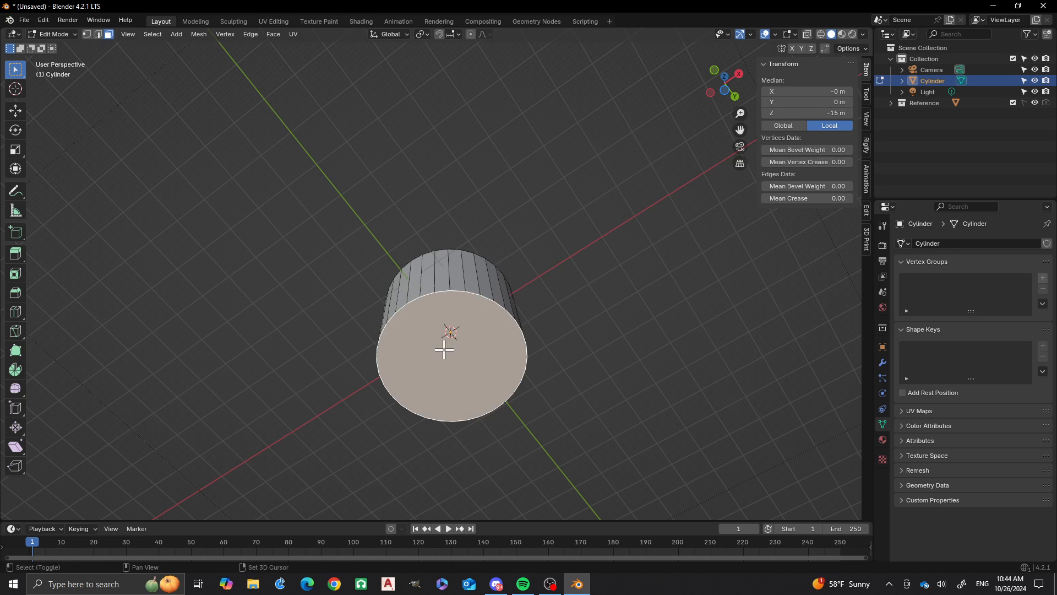
pyautogui.hotkey('shift', 's')
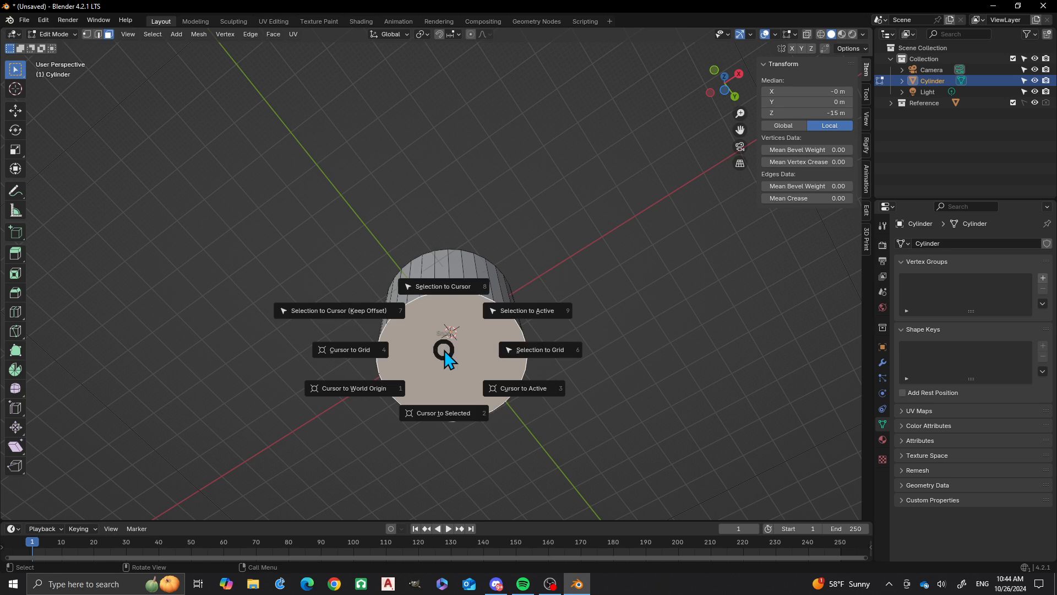
pyautogui.click(451, 415)
pyautogui.press('Tab')
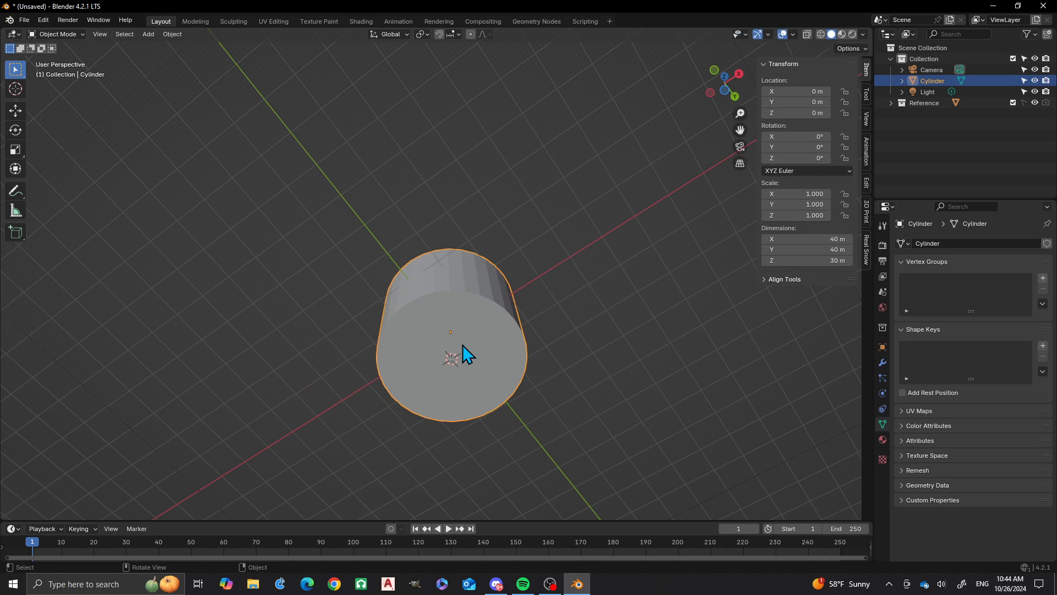
# Set the cylinder's origin to the 3D cursor and clear its location so the base sits on the world origin.
pyautogui.hotkey('alt', 'g')
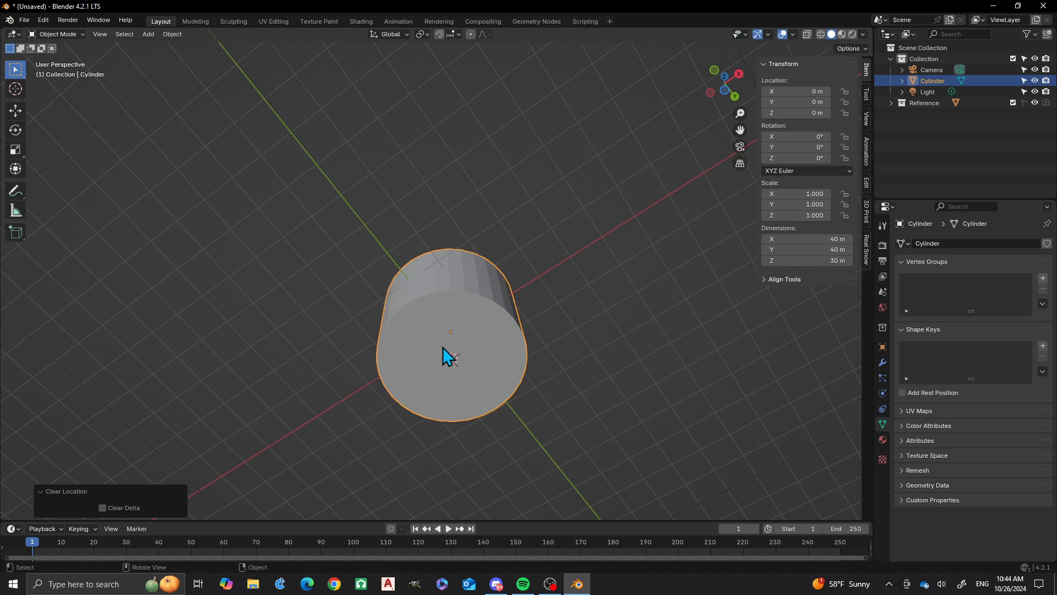
pyautogui.rightClick(443, 347)
pyautogui.moveTo(431, 394)
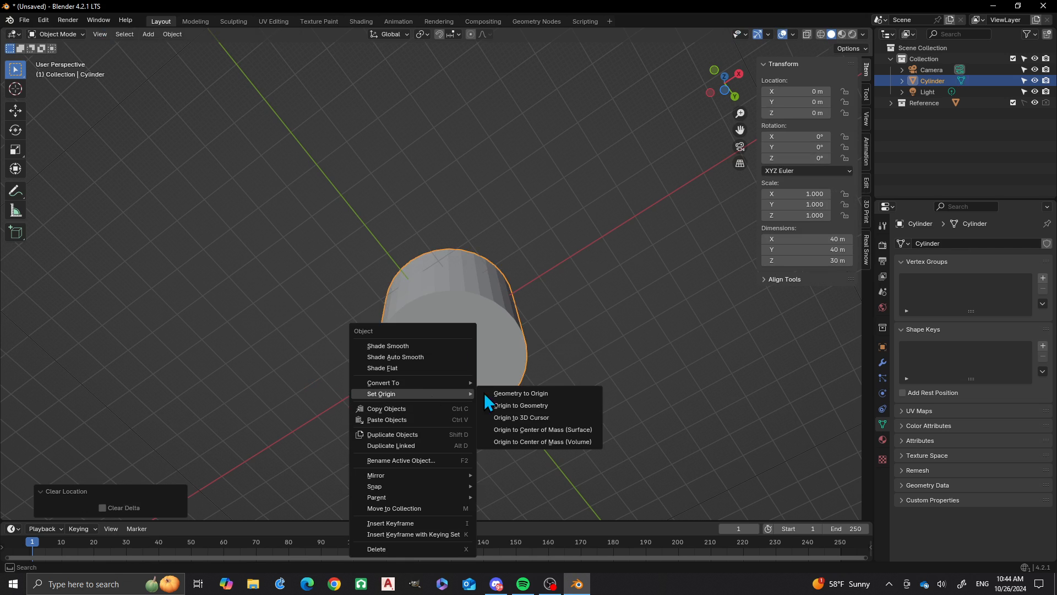
pyautogui.click(523, 419)
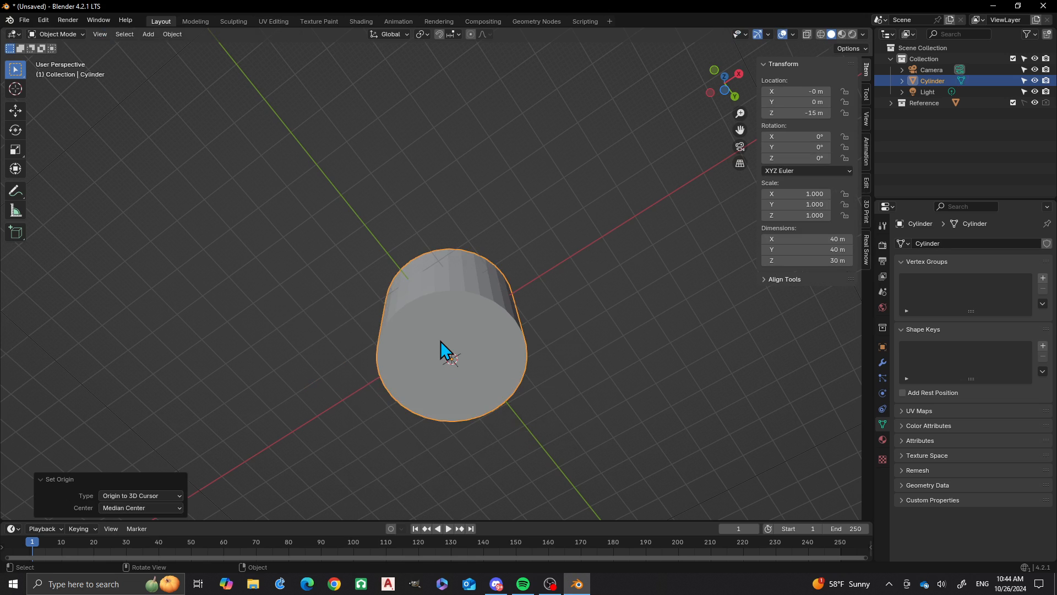
pyautogui.hotkey('alt', 'g')
pyautogui.moveTo(391, 328); pyautogui.dragTo(427, 388, button='middle')
pyautogui.scroll(-2, 429, 330)
pyautogui.keyDown('shift'); pyautogui.moveTo(392, 212); pyautogui.dragTo(400, 332, button='middle'); pyautogui.keyUp('shift')
pyautogui.scroll(2, 417, 322)
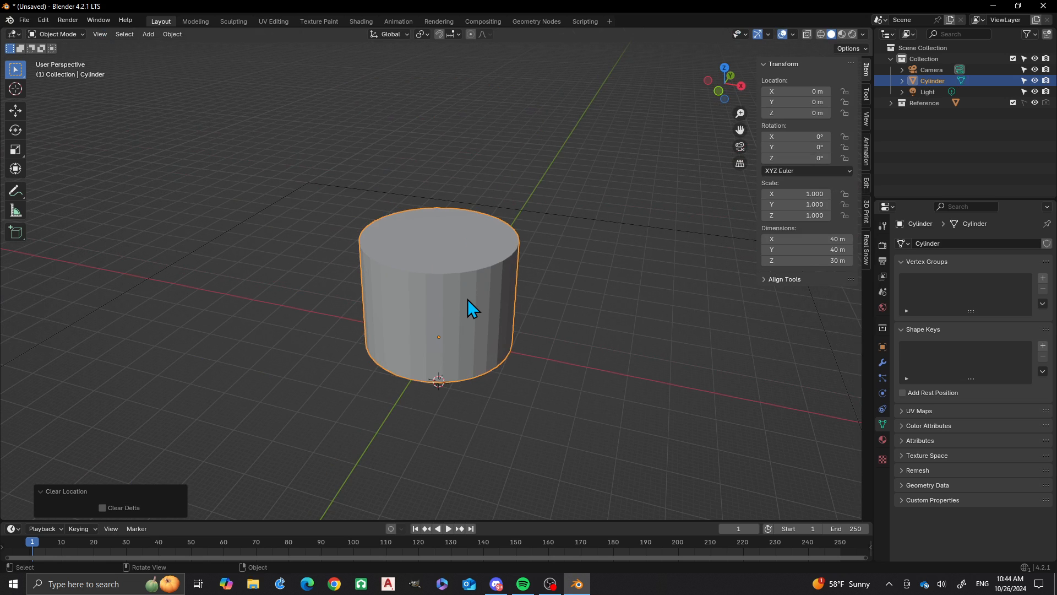
# Add a Subdivision Surface modifier to the cylinder.
pyautogui.press('F3')
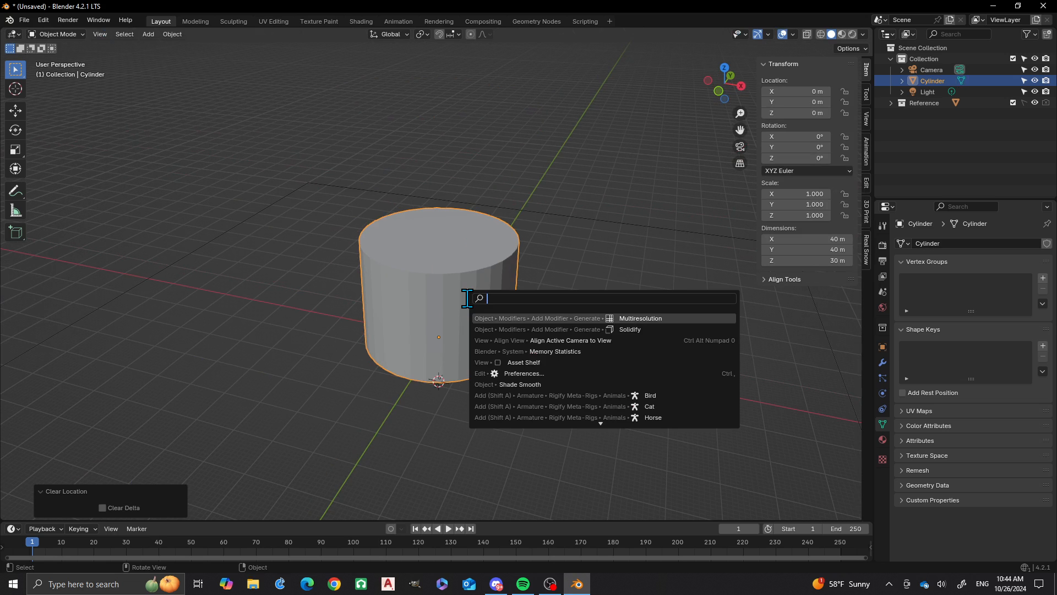
pyautogui.write('subdi')
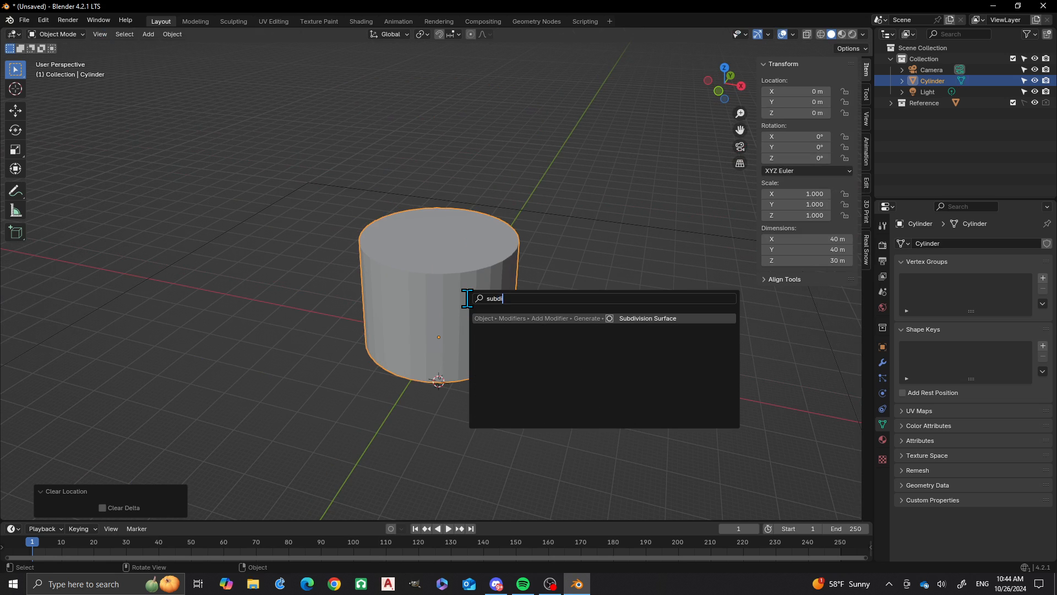
pyautogui.press('Return')
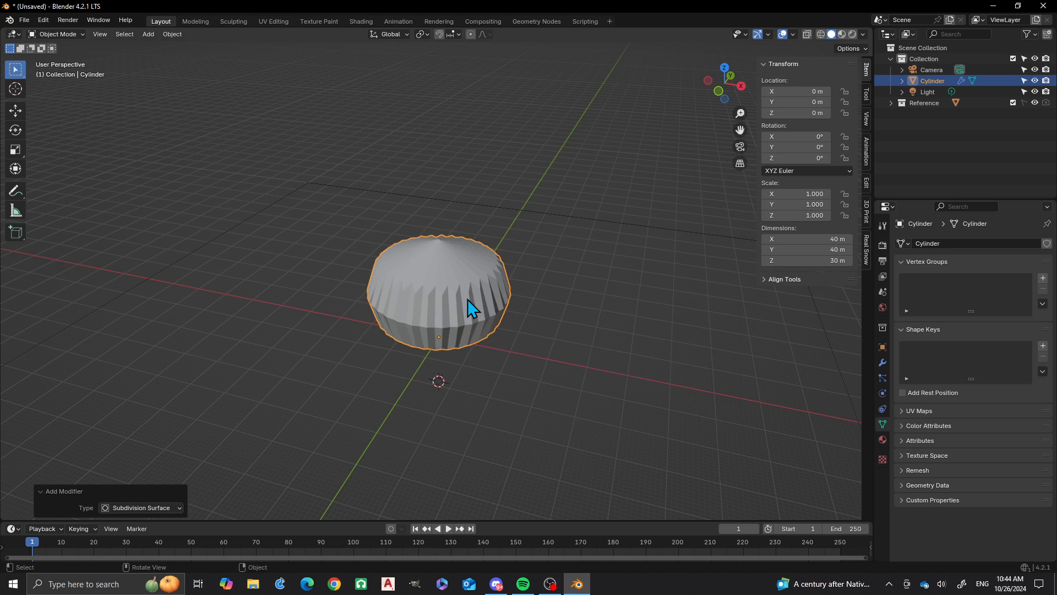
# In Edit Mode, add a single loop cut around the cylinder near its bottom edge, with a slide factor of about 0.847.
pyautogui.press('Tab')
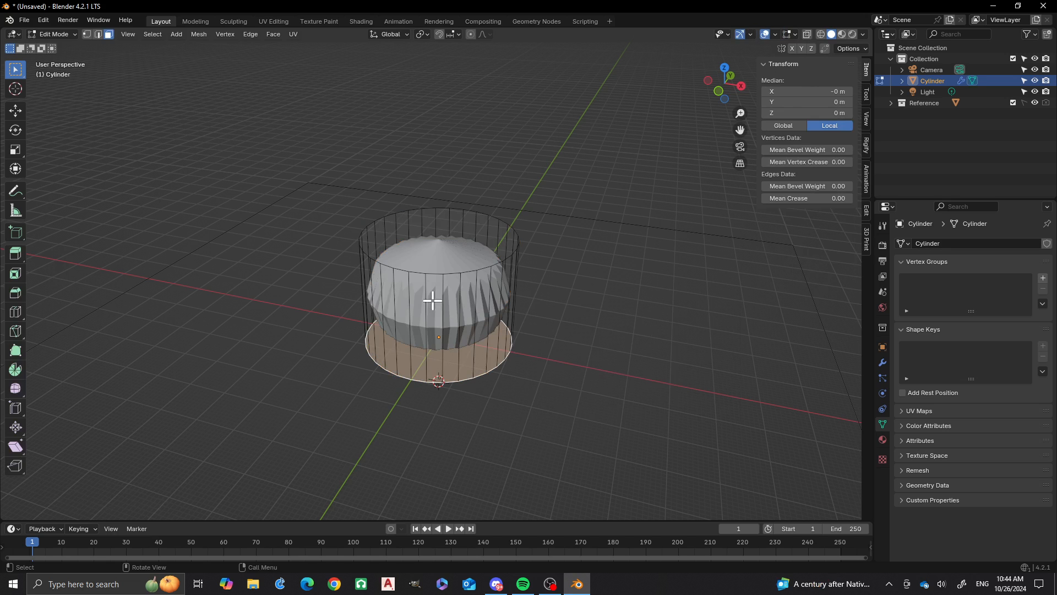
pyautogui.hotkey('alt', 'a')
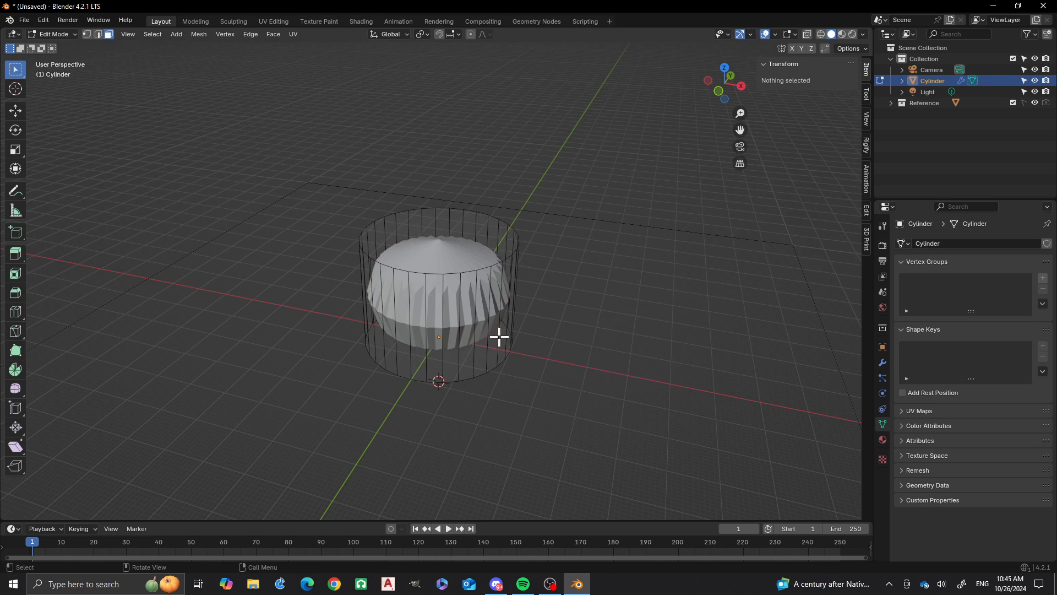
pyautogui.hotkey('ctrl', 'r')
pyautogui.click(441, 331)
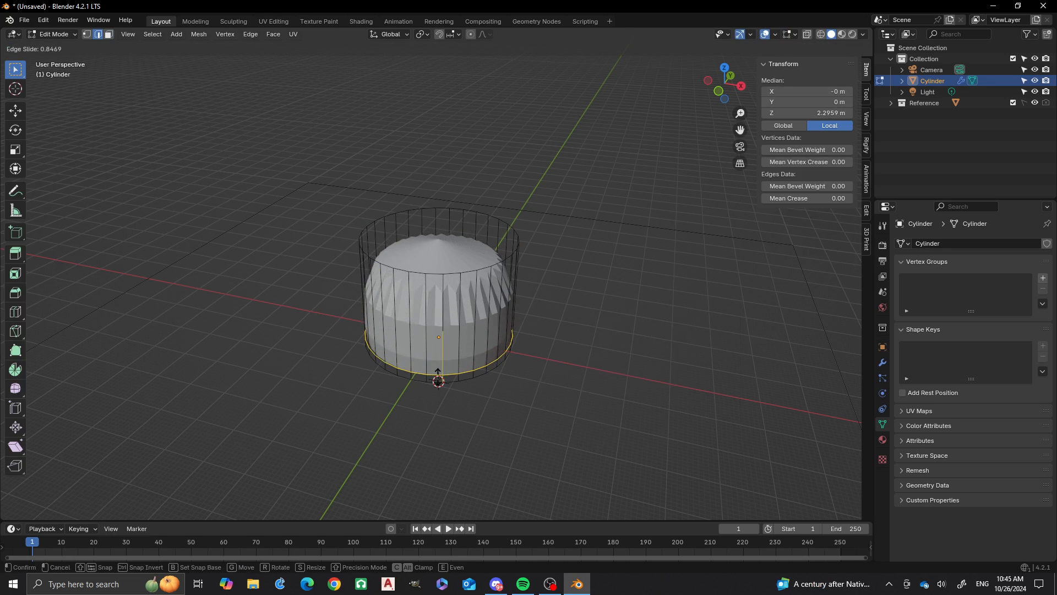
pyautogui.click(438, 374)
# Add another loop cut around the cylinder near its top edge, with a slide factor of about -0.88.
pyautogui.press('g')
pyautogui.press('g')
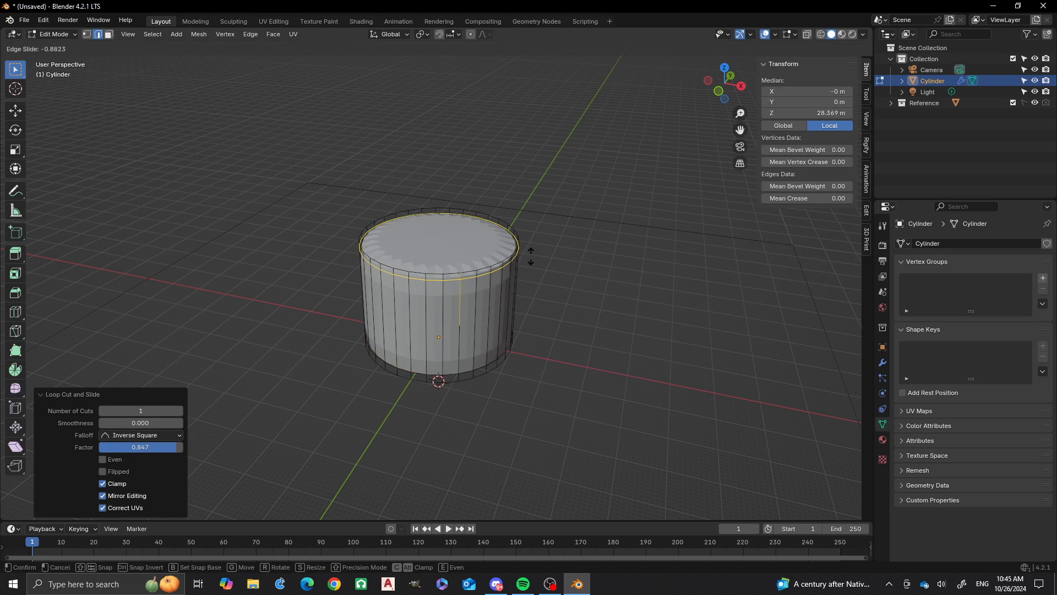
pyautogui.press('Escape')
pyautogui.hotkey('ctrl', 'z')
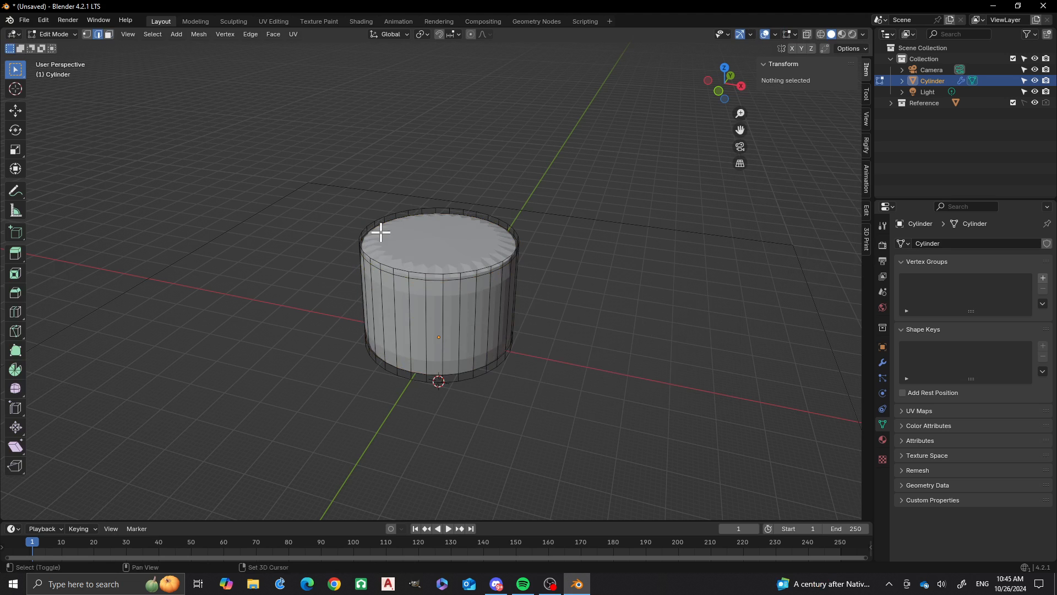
# Add eight evenly spaced horizontal loop cuts around the cylinder's side between the two supporting loops, without sliding them, and clear the selection.
pyautogui.keyDown('shift'); pyautogui.moveTo(380, 246); pyautogui.dragTo(397, 365, button='middle'); pyautogui.keyUp('shift')
pyautogui.scroll(-2, 394, 282)
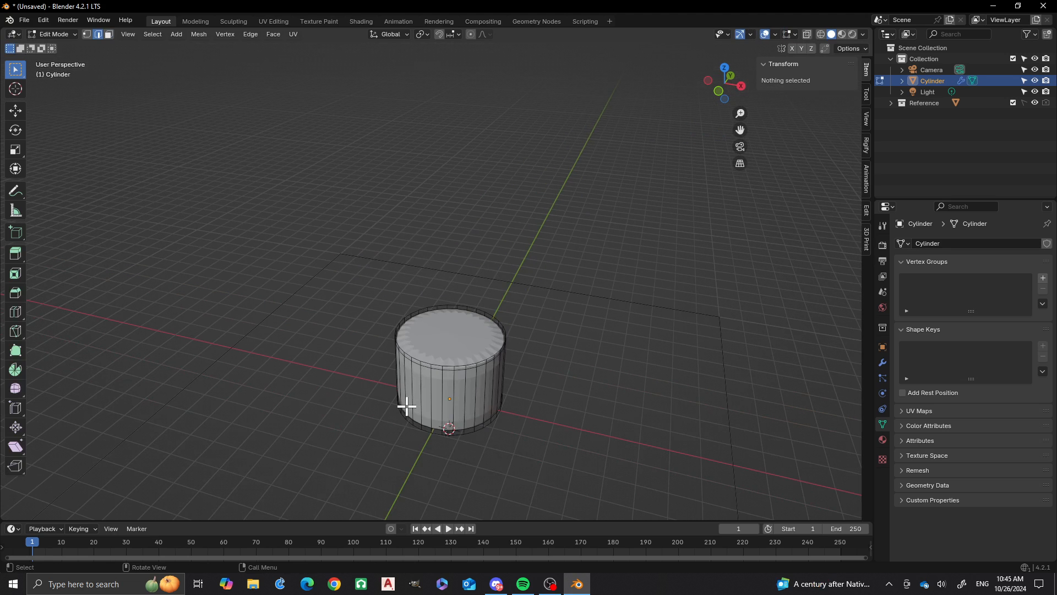
pyautogui.moveTo(407, 406); pyautogui.dragTo(401, 378, button='middle')
pyautogui.moveTo(455, 417); pyautogui.dragTo(441, 373, button='middle')
pyautogui.scroll(3, 408, 365)
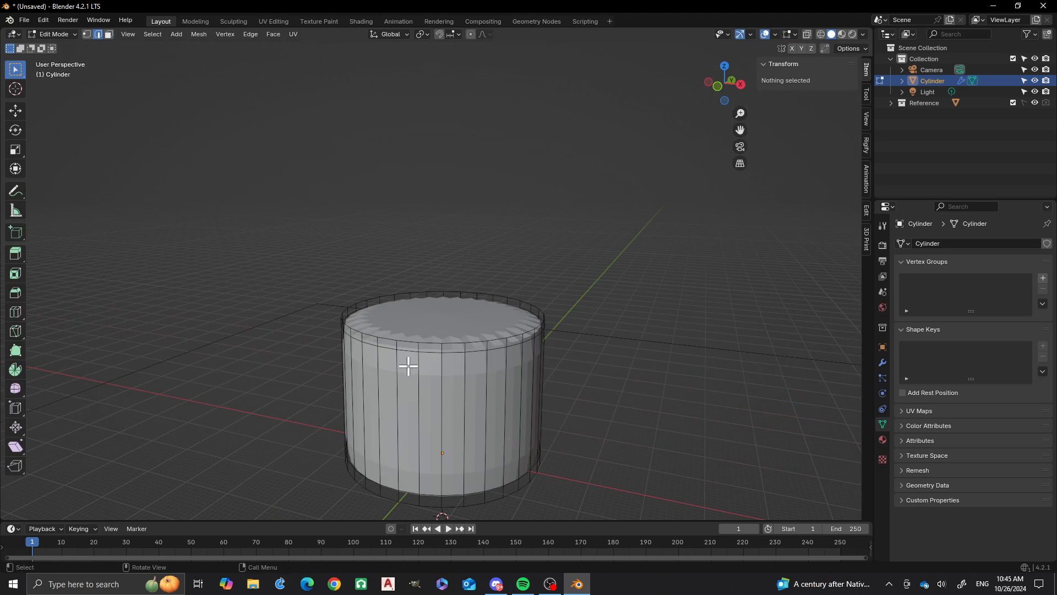
pyautogui.keyDown('shift'); pyautogui.moveTo(392, 404); pyautogui.dragTo(367, 293, button='middle'); pyautogui.keyUp('shift')
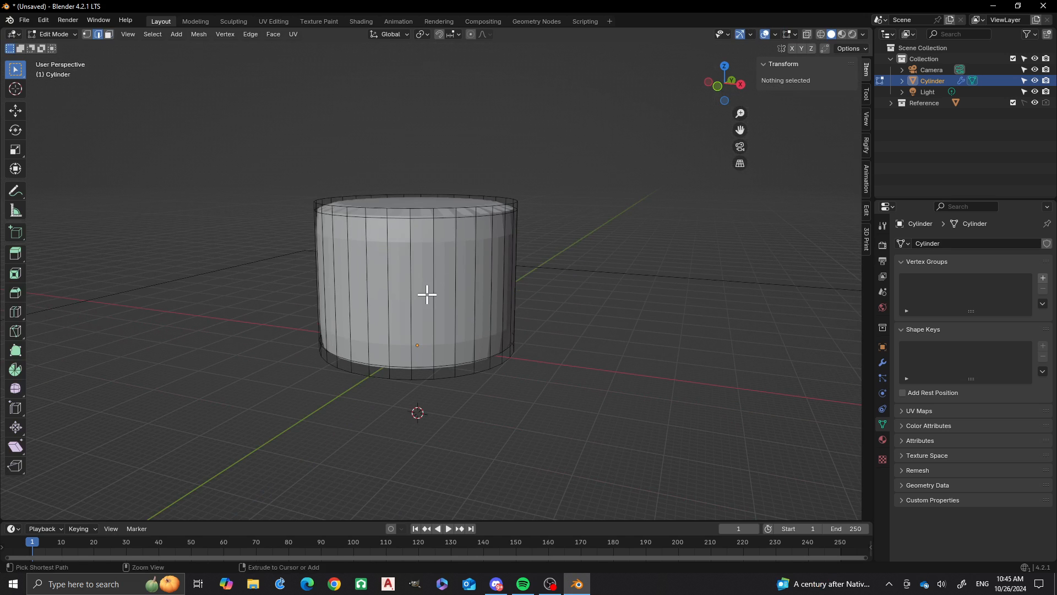
pyautogui.hotkey('ctrl', 'r')
pyautogui.scroll(3, 427, 295)
pyautogui.scroll(4, 426, 295)
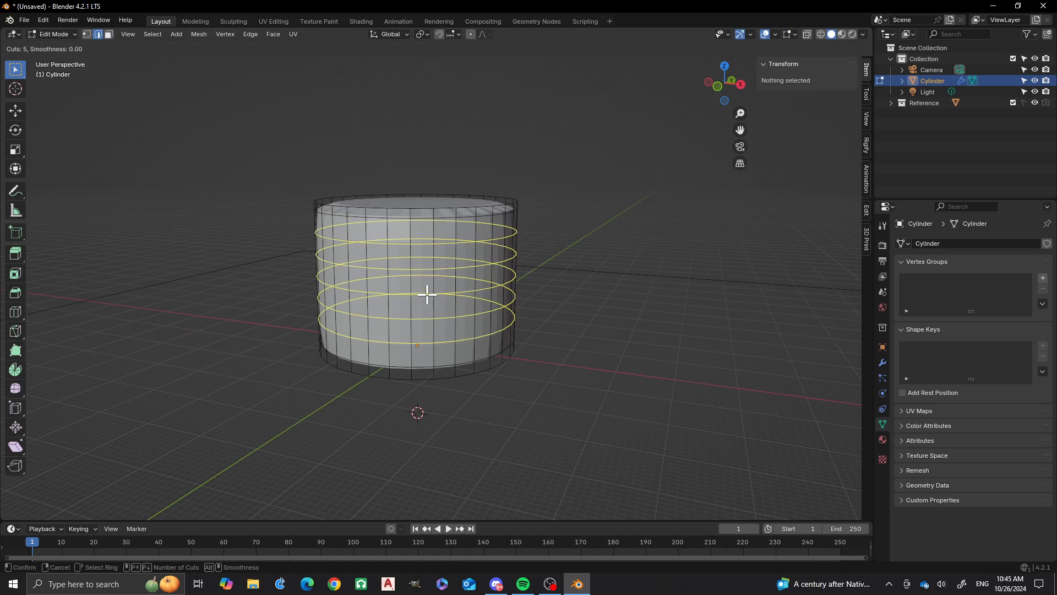
pyautogui.click(427, 295)
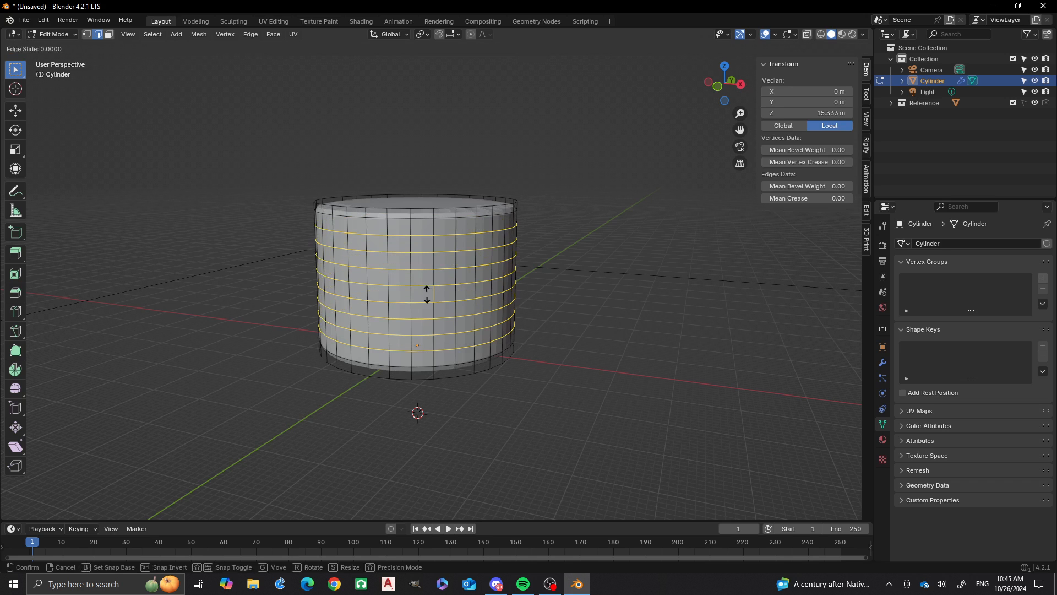
pyautogui.rightClick(427, 295)
pyautogui.click(237, 220)
pyautogui.scroll(-3, 352, 279)
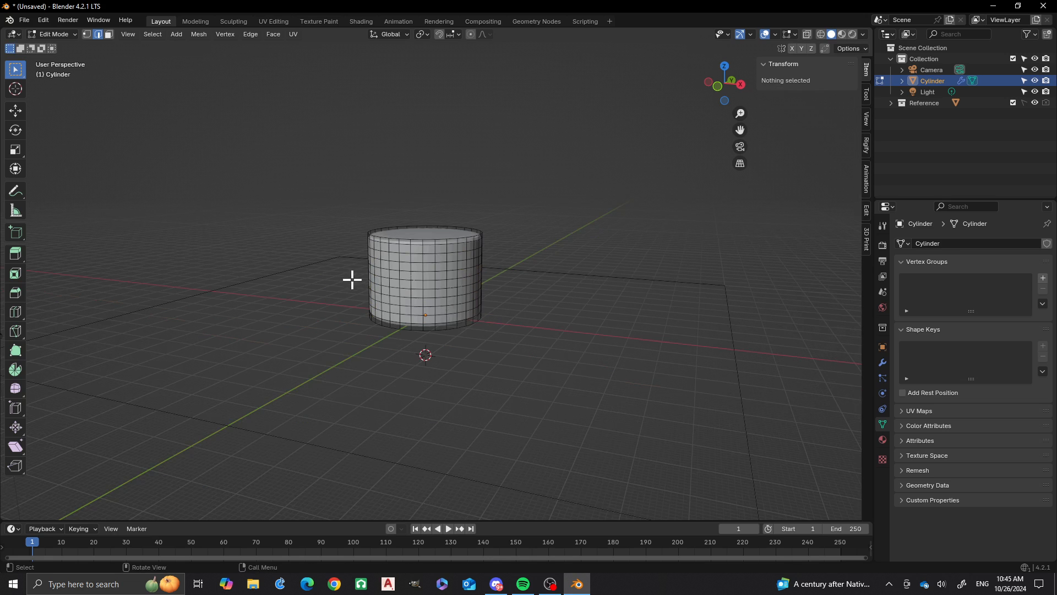
pyautogui.moveTo(352, 278); pyautogui.dragTo(372, 338, button='middle')
pyautogui.scroll(1, 413, 330)
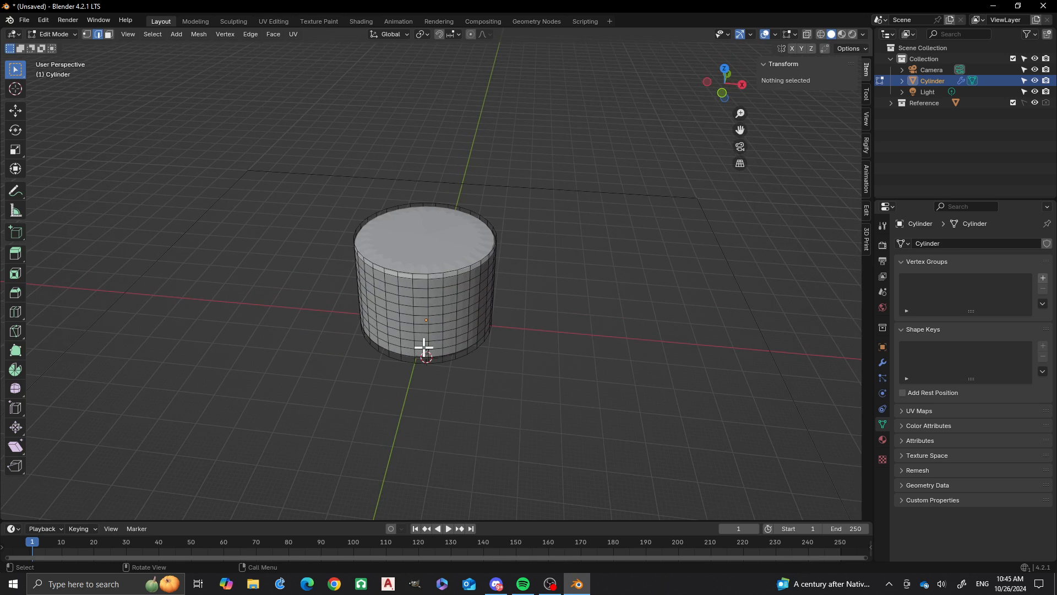
# Return to Object Mode and apply Shade Smooth to the cylinder.
pyautogui.press('Tab')
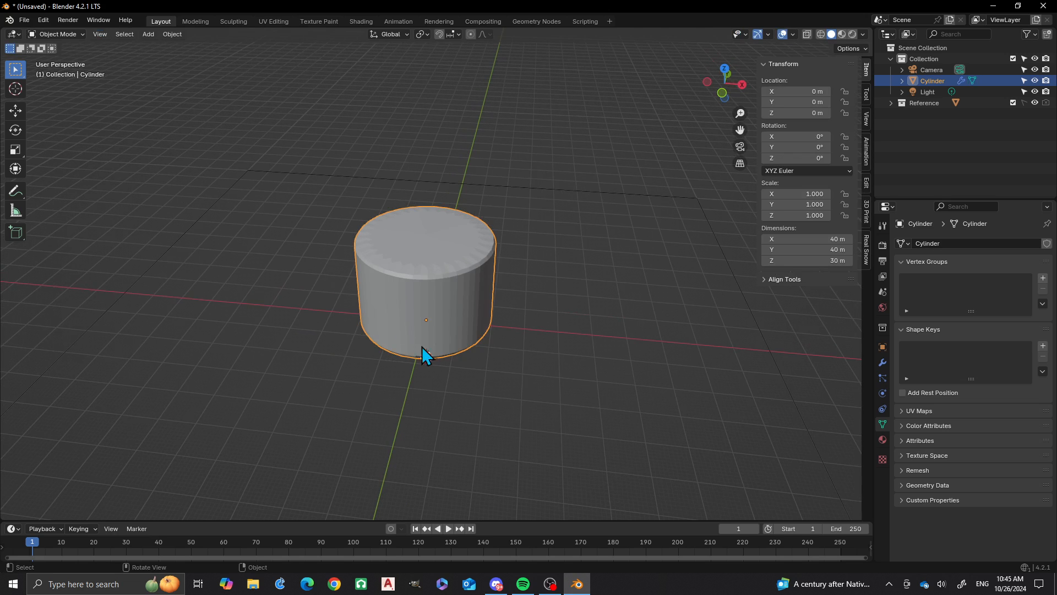
pyautogui.scroll(2, 455, 281)
pyautogui.rightClick(435, 279)
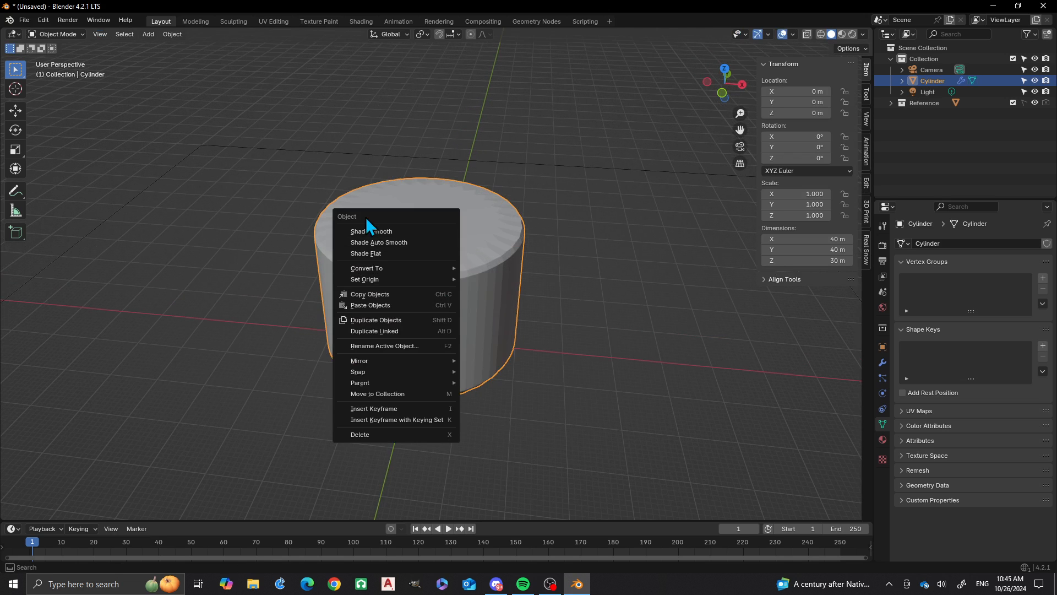
pyautogui.click(367, 234)
pyautogui.scroll(-2, 392, 231)
pyautogui.keyDown('shift'); pyautogui.moveTo(463, 276); pyautogui.dragTo(352, 318, button='middle'); pyautogui.keyUp('shift')
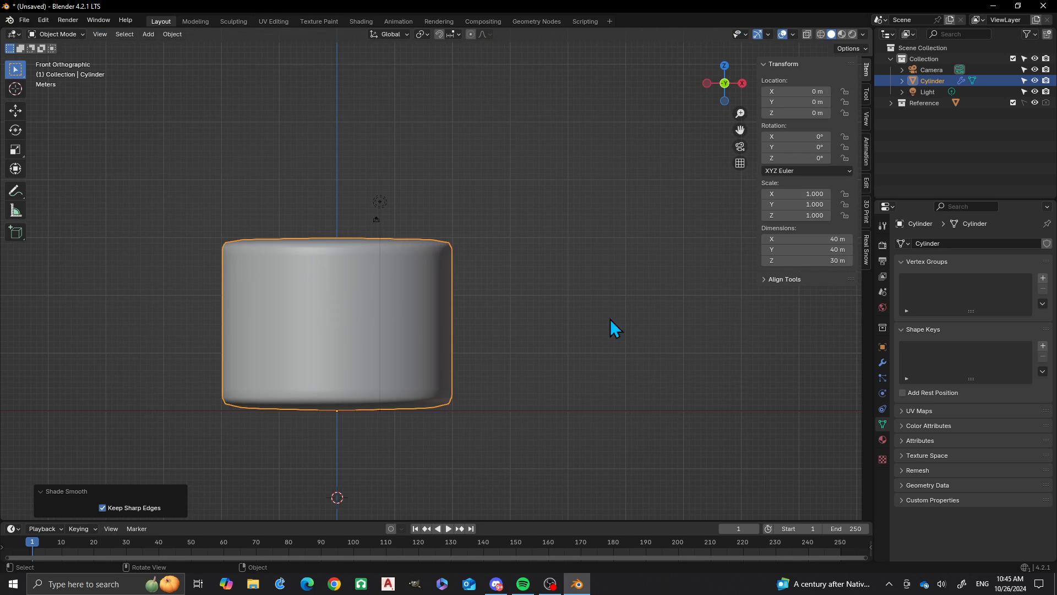
# Rename the cylinder object as Cake.
pyautogui.click(941, 80)
pyautogui.doubleClick(940, 81)
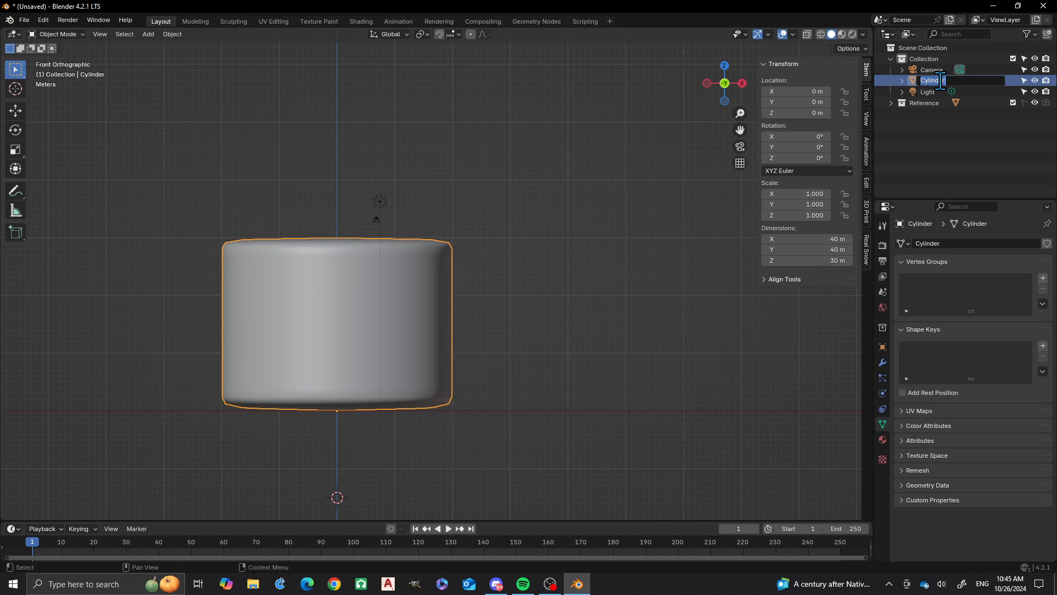
pyautogui.write('Cake')
pyautogui.press('Return')
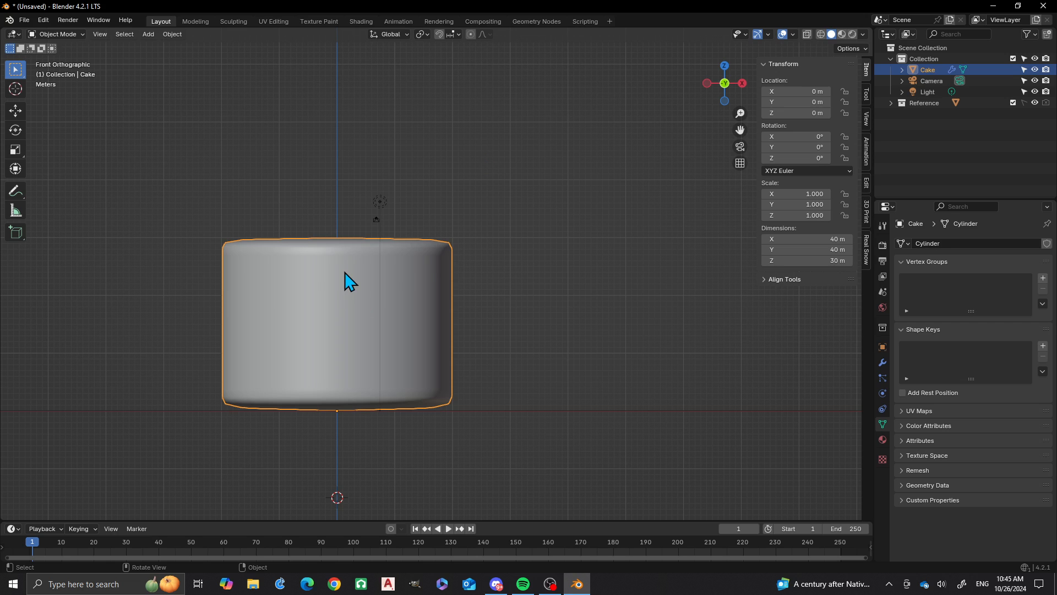
# Add a Multiresolution modifier to the cake and subdivide it twice to level 2.
pyautogui.press('F3')
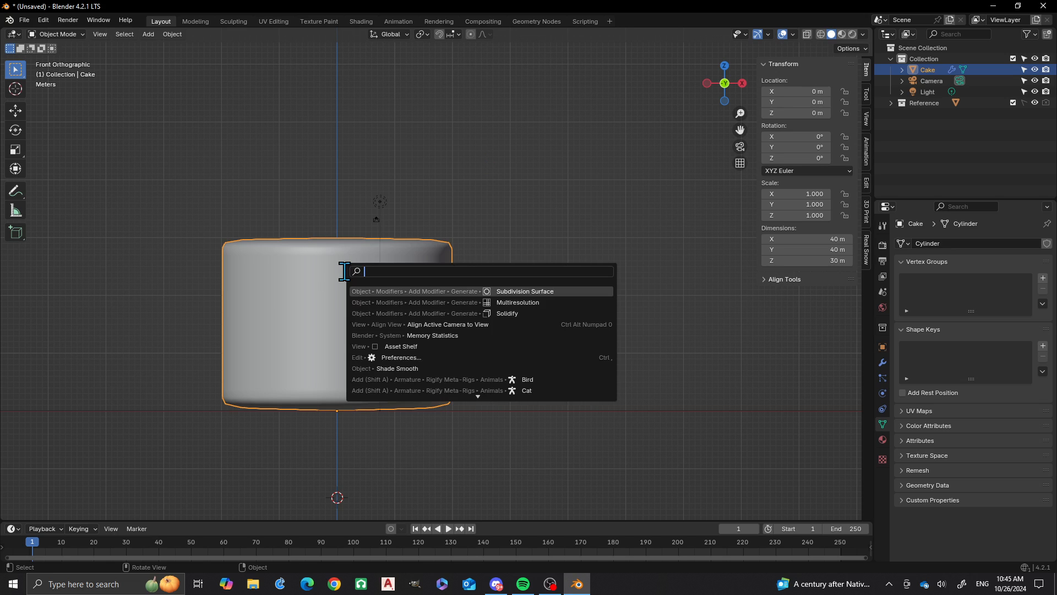
pyautogui.write('multi')
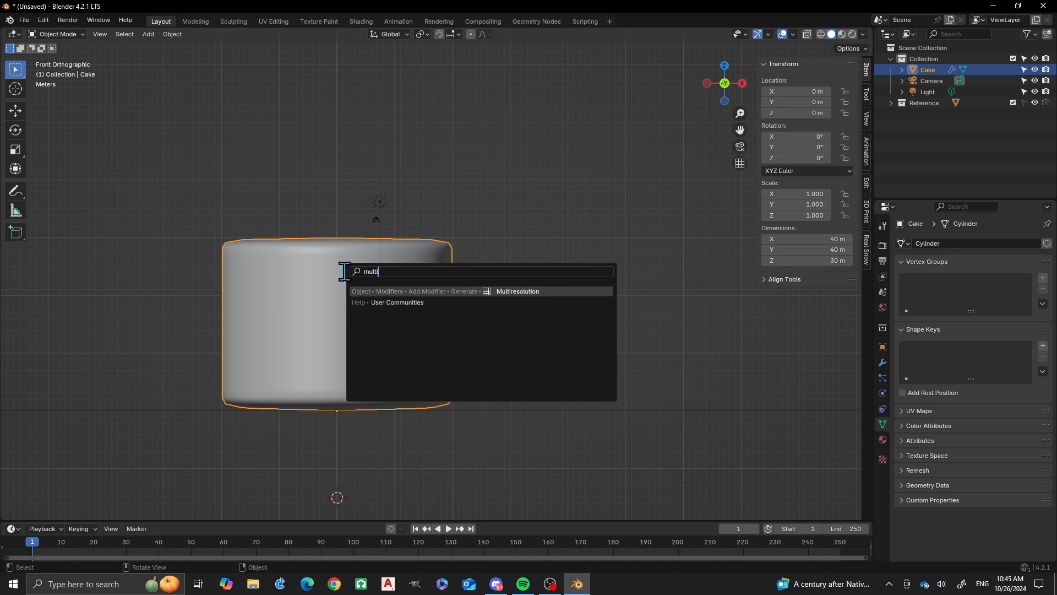
pyautogui.write('res')
pyautogui.press('Return')
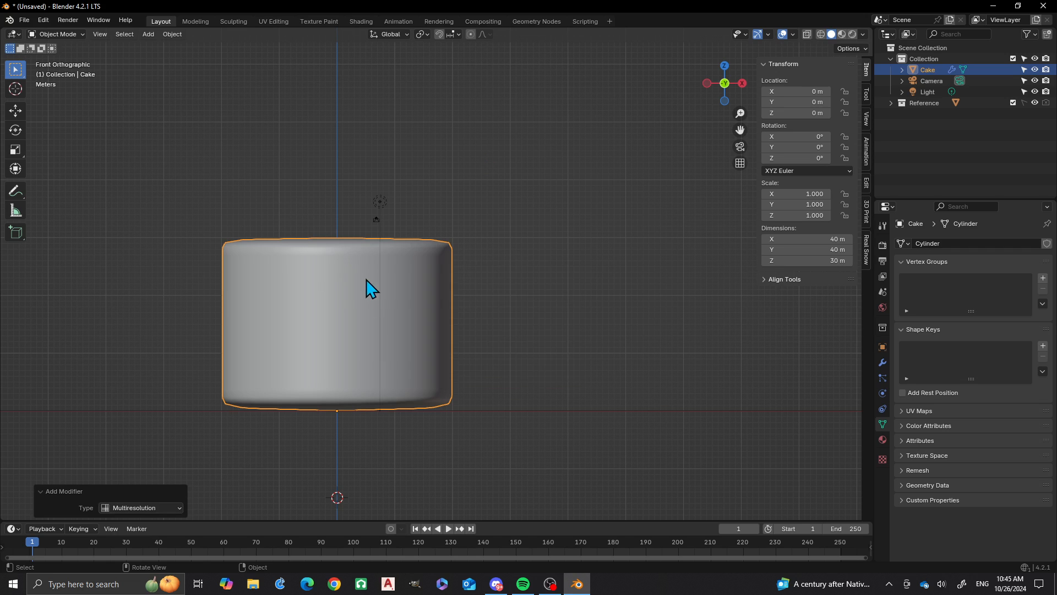
pyautogui.click(882, 363)
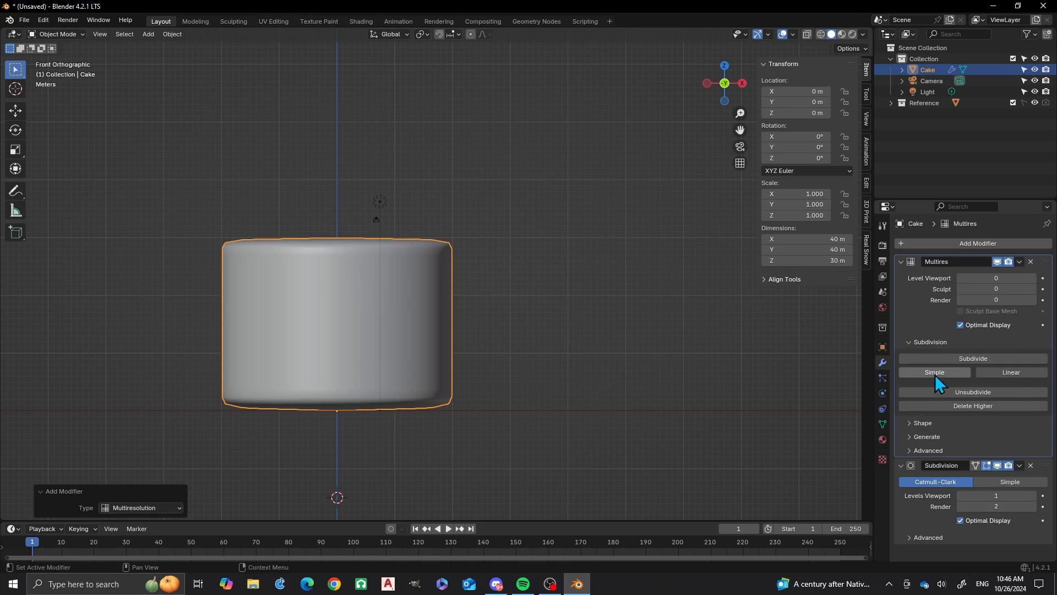
pyautogui.click(959, 359)
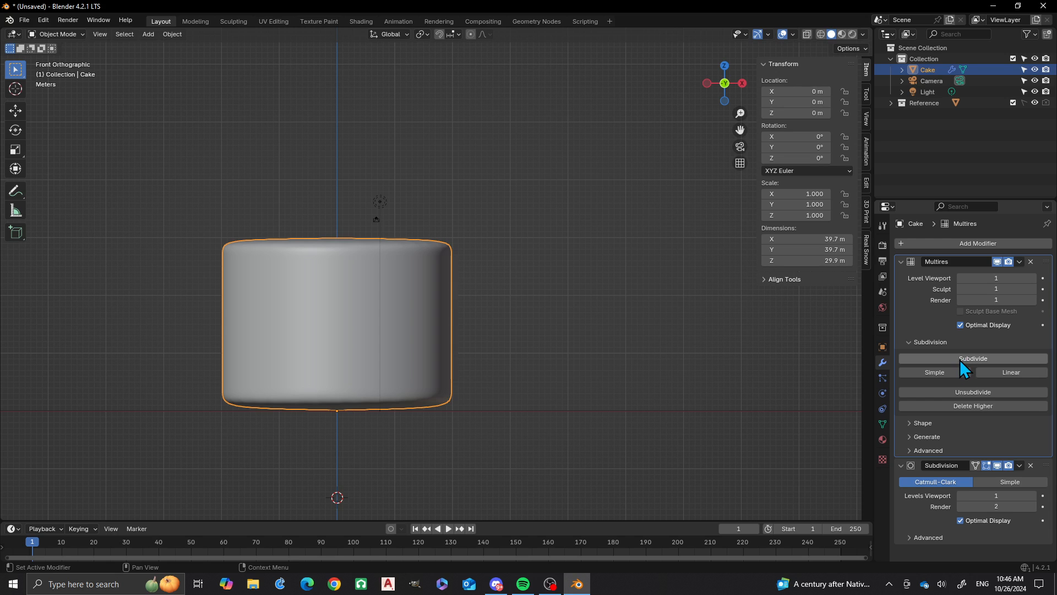
pyautogui.click(960, 359)
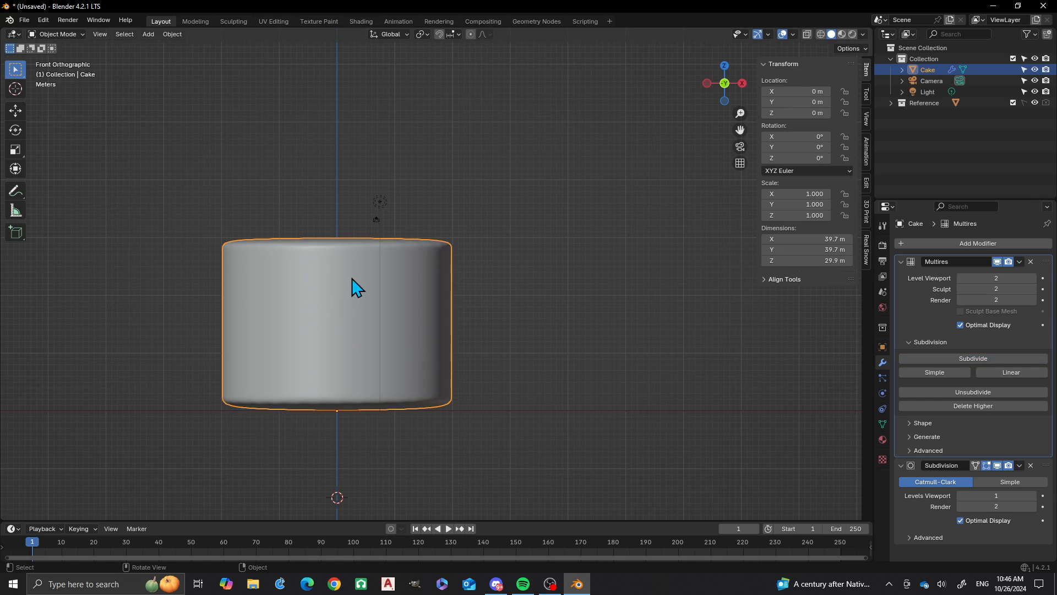
# Switch the cake to Sculpt Mode, enlarge the brush radius to 162 px and choose the Grab brush.
pyautogui.hotkey('ctrl', 'Tab')
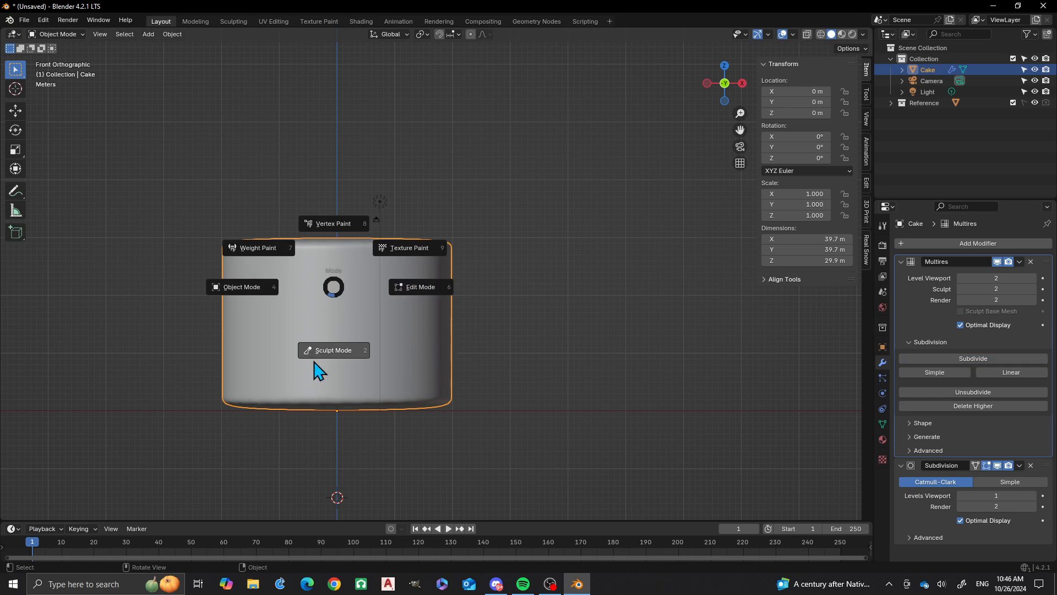
pyautogui.click(332, 350)
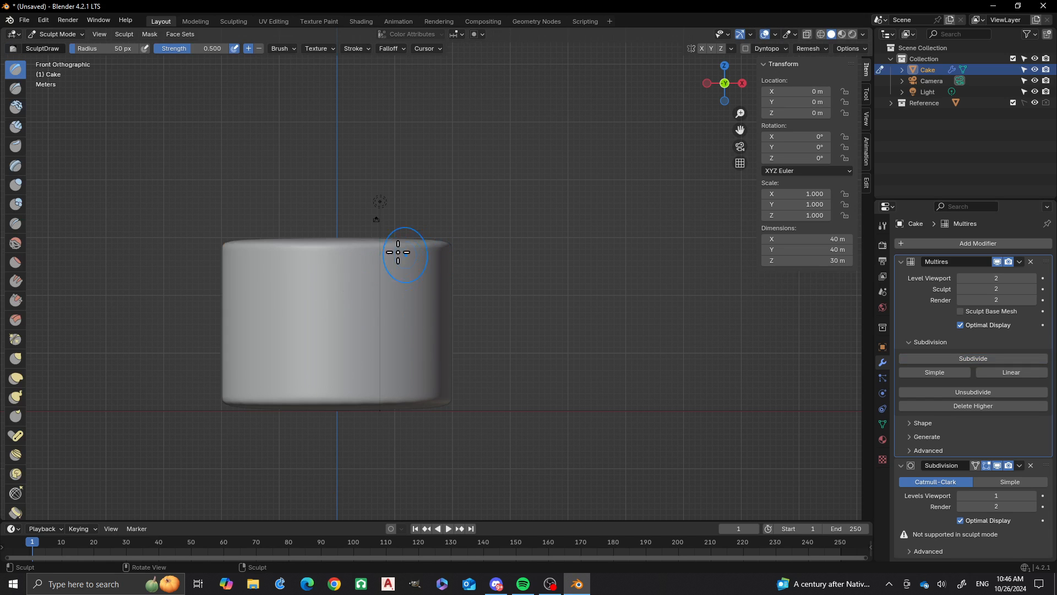
pyautogui.moveTo(396, 250); pyautogui.dragTo(396, 264, button='middle')
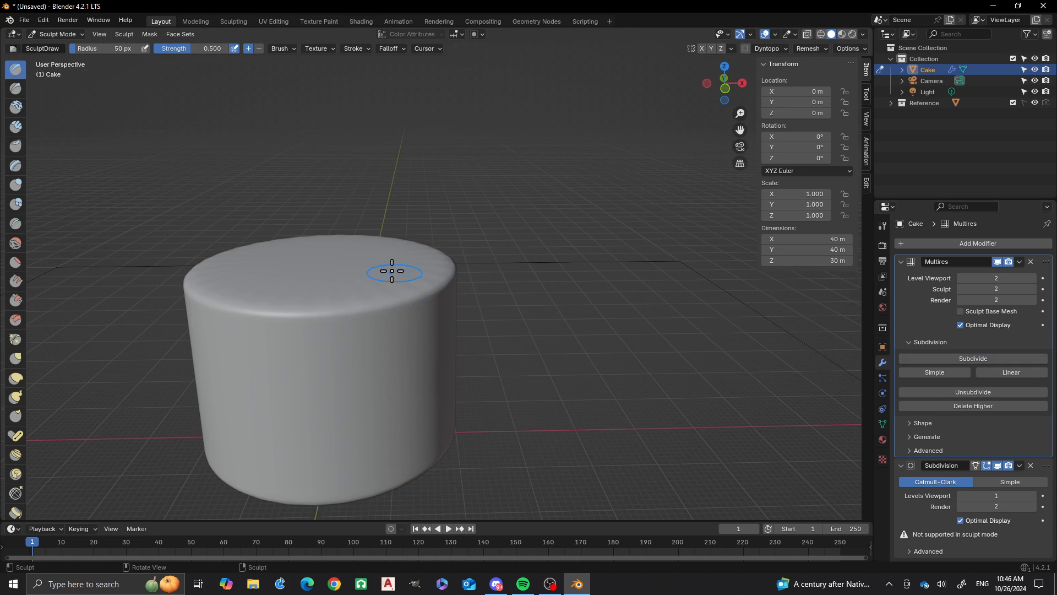
pyautogui.press('f')
pyautogui.click(433, 279)
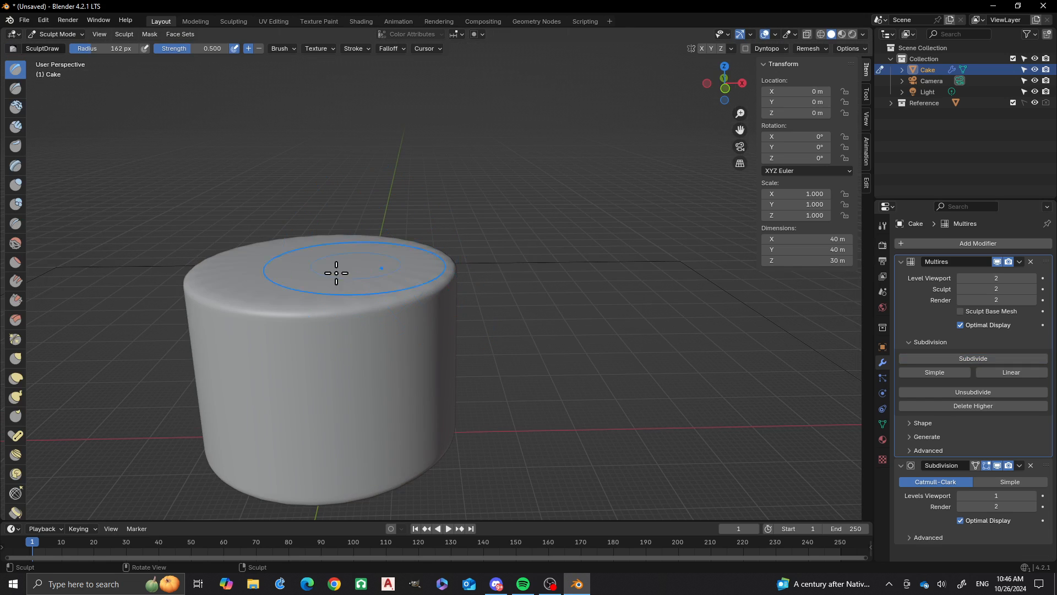
pyautogui.keyDown('shift'); pyautogui.moveTo(338, 258); pyautogui.dragTo(390, 230, button='middle'); pyautogui.keyUp('shift')
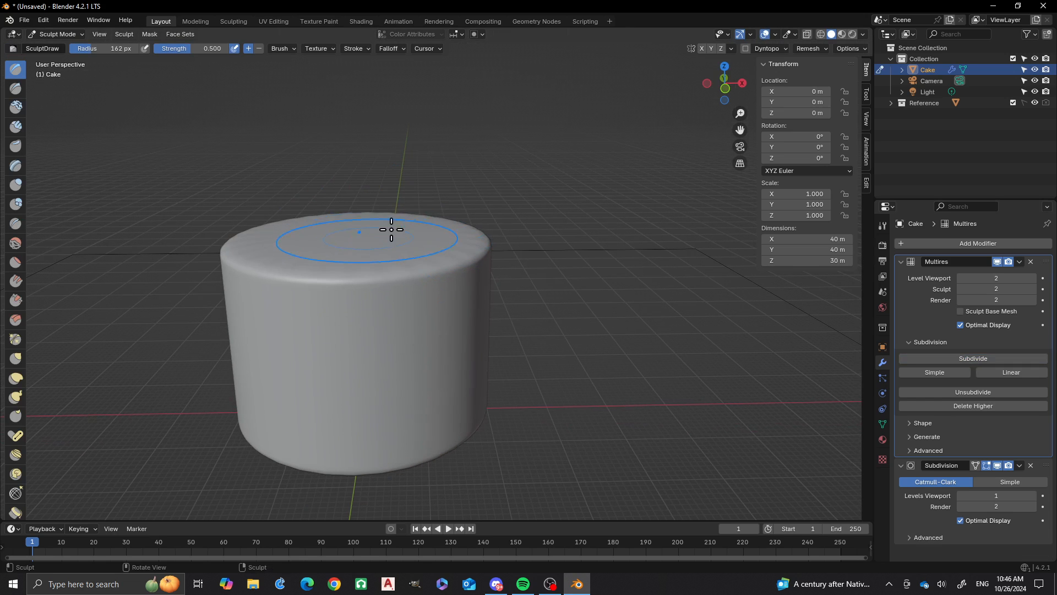
pyautogui.press('g')
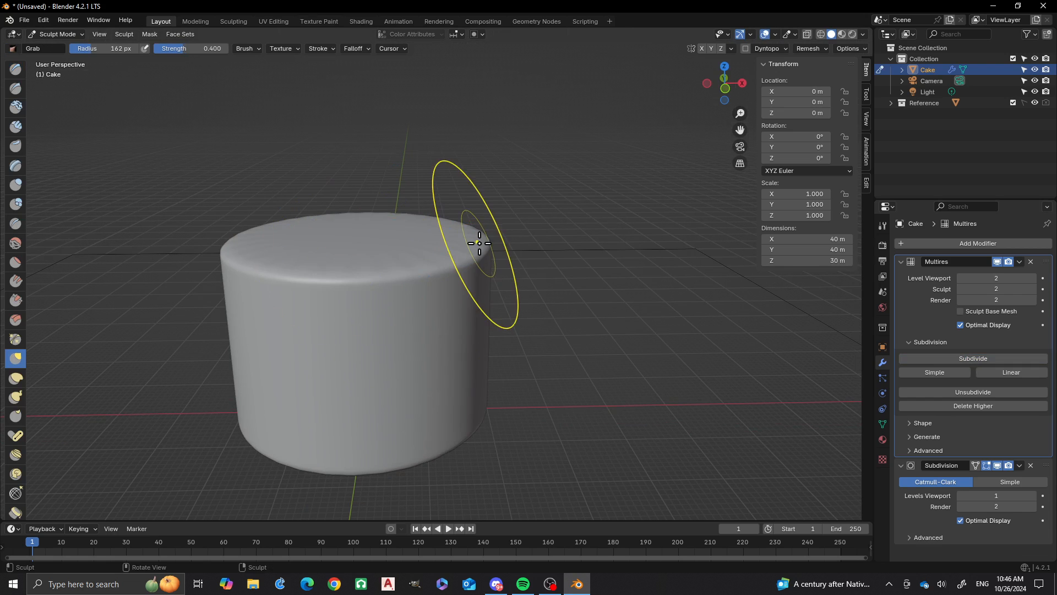
# Pull the cake's upper rim outward at several spots around it with the Grab brush, making the outline slightly uneven.
pyautogui.moveTo(484, 243); pyautogui.dragTo(500, 247)
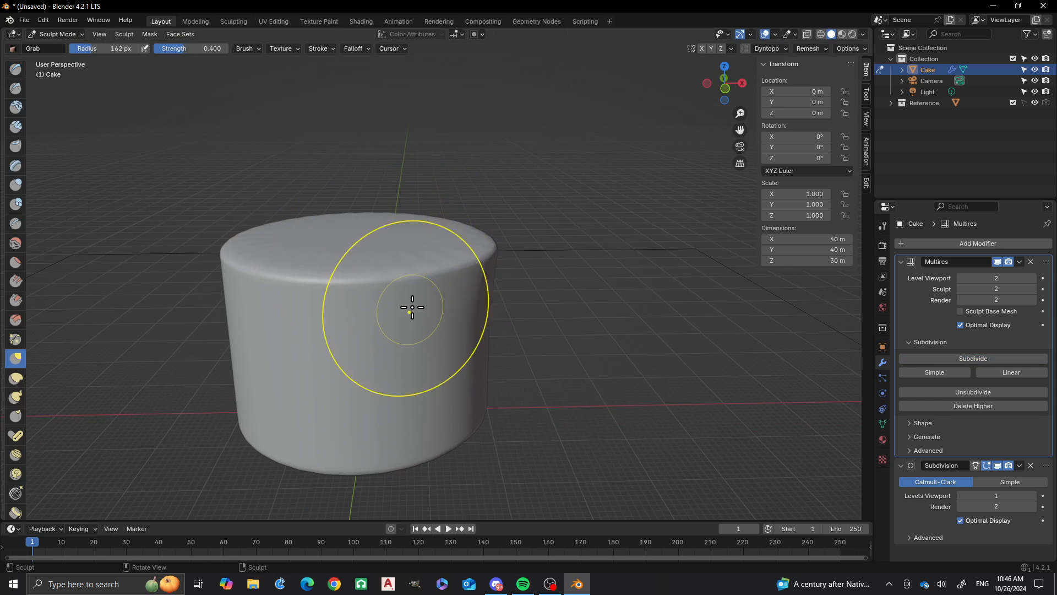
pyautogui.moveTo(441, 275)
pyautogui.mouseDown()
pyautogui.moveTo(392, 283)
pyautogui.moveTo(399, 289)
pyautogui.mouseUp()
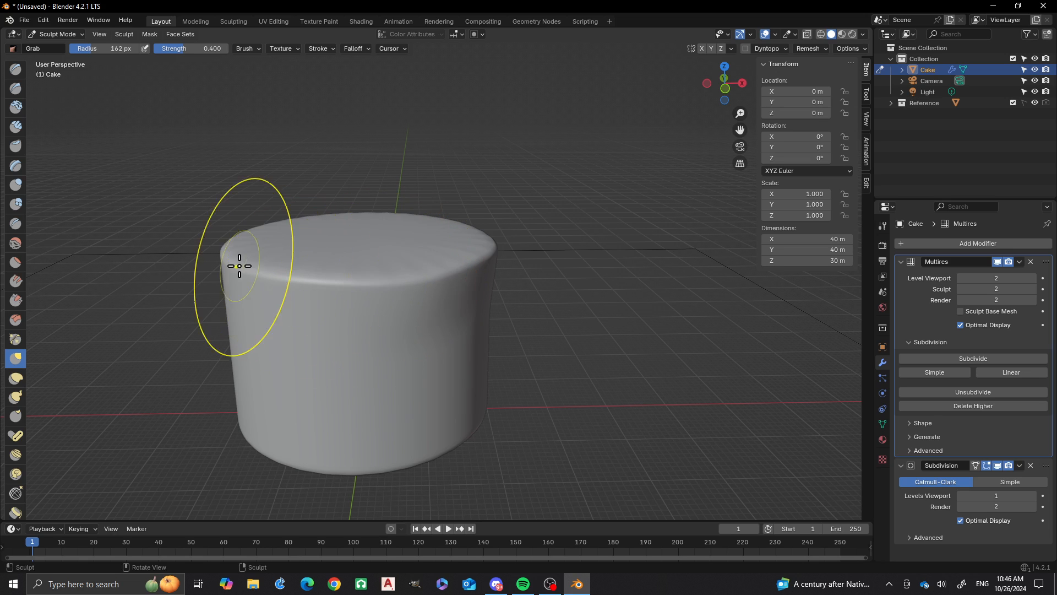
pyautogui.moveTo(229, 250); pyautogui.dragTo(211, 255)
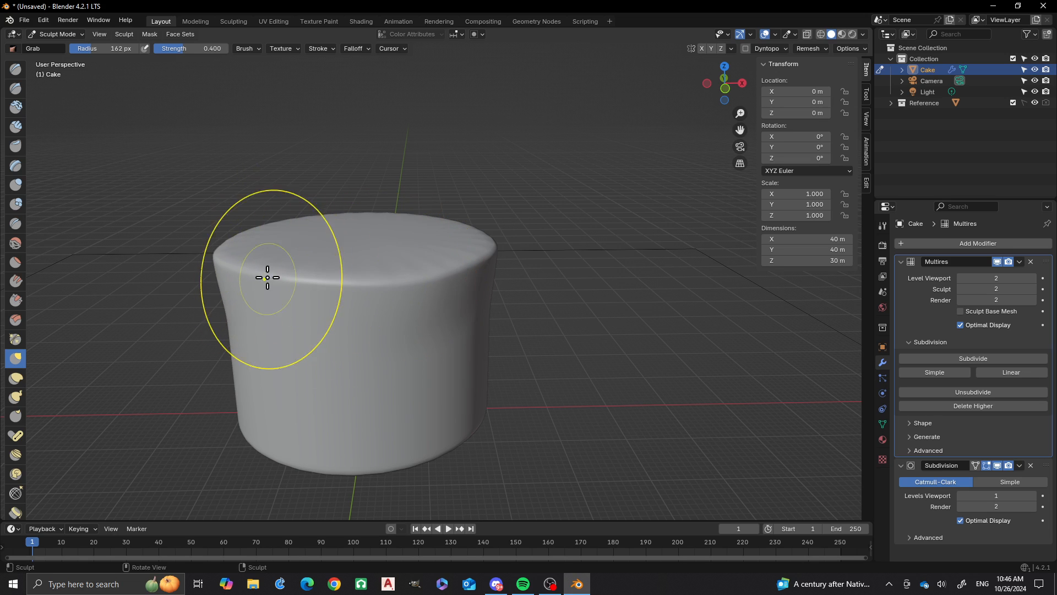
pyautogui.moveTo(342, 276); pyautogui.dragTo(264, 297, button='middle')
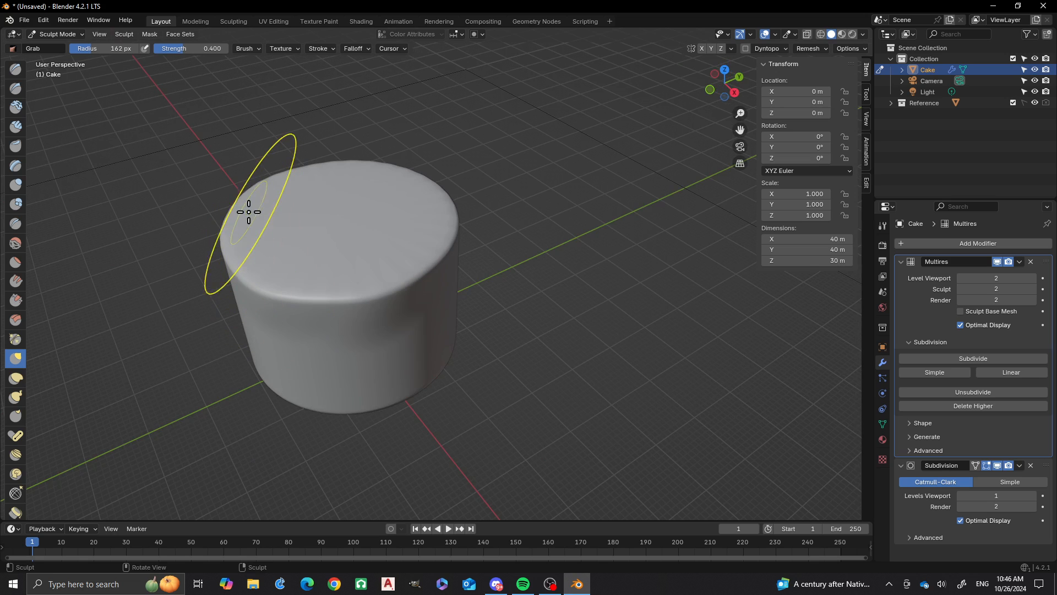
pyautogui.moveTo(243, 203); pyautogui.dragTo(228, 203)
pyautogui.moveTo(227, 240); pyautogui.dragTo(216, 241)
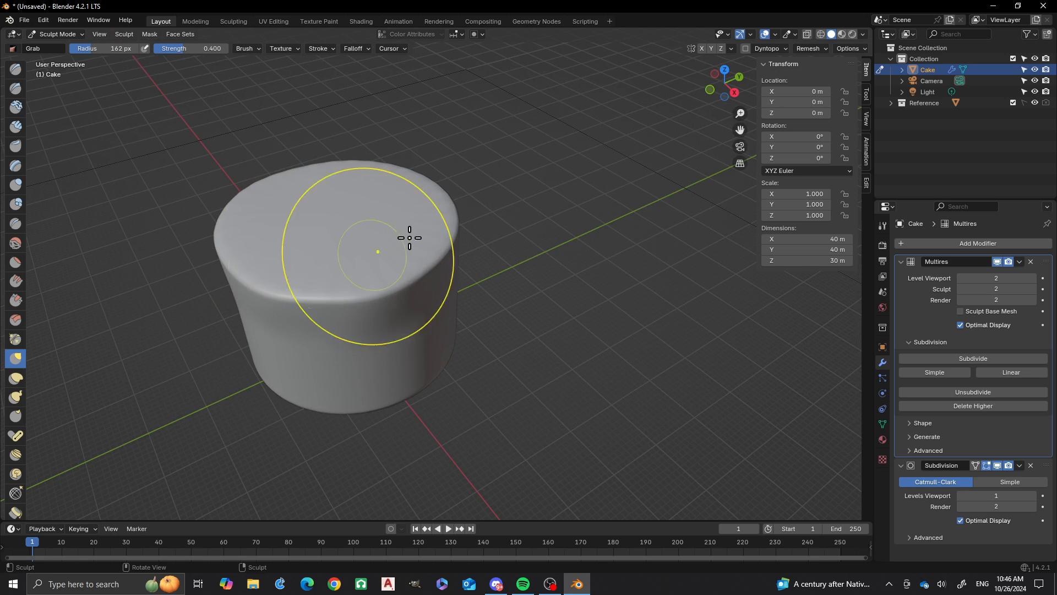
pyautogui.moveTo(425, 232); pyautogui.dragTo(453, 232)
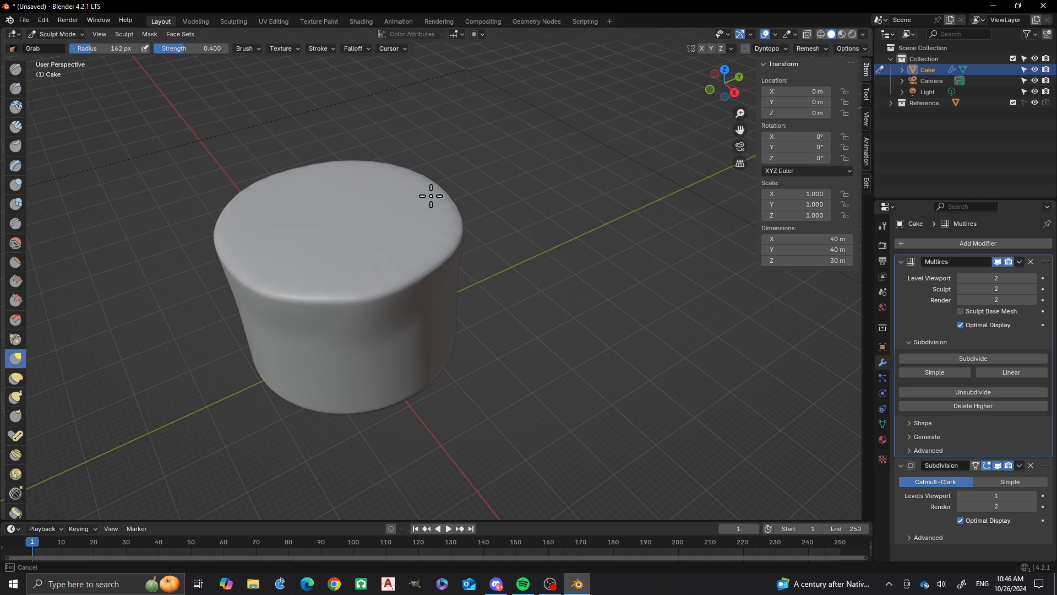
pyautogui.moveTo(431, 196); pyautogui.dragTo(438, 187)
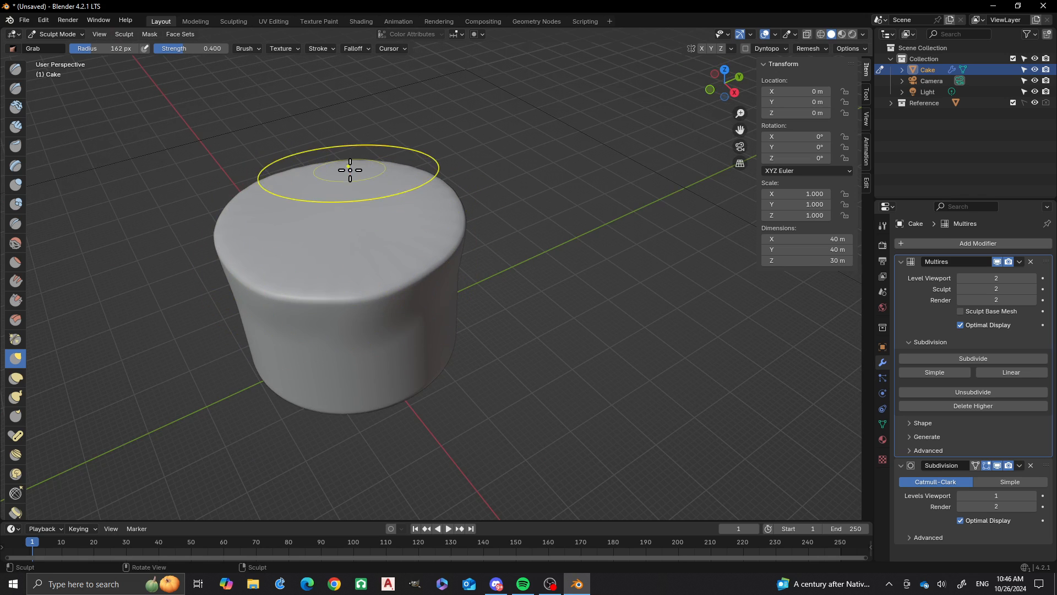
pyautogui.moveTo(350, 170); pyautogui.dragTo(349, 164)
pyautogui.moveTo(423, 247); pyautogui.dragTo(439, 248)
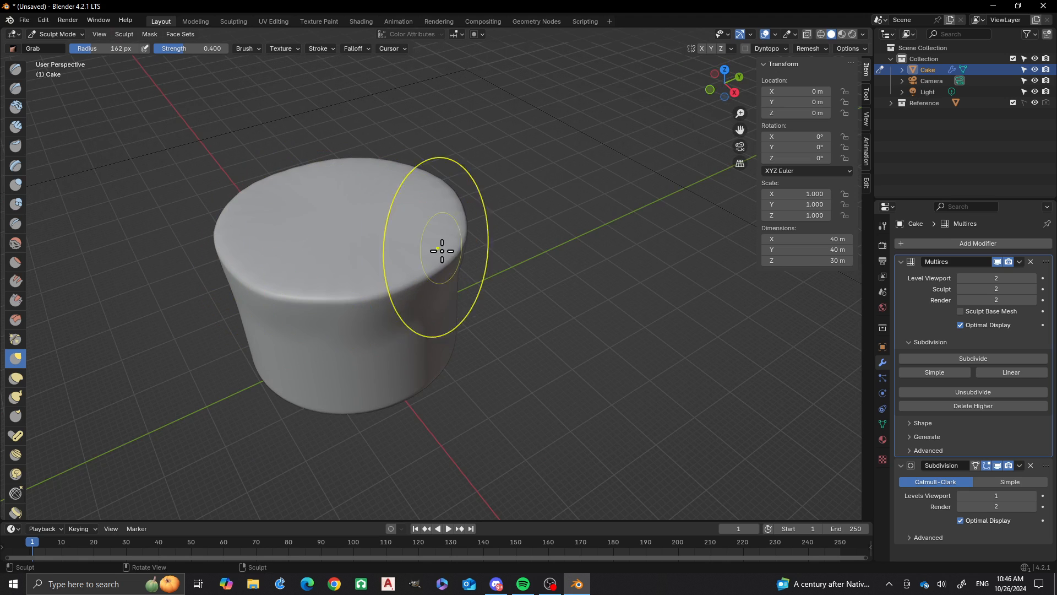
# Push the middle and lower sides of the cake inward at several places around it with the Grab brush.
pyautogui.moveTo(425, 318)
pyautogui.mouseDown(button='middle')
pyautogui.moveTo(370, 314)
pyautogui.moveTo(425, 307)
pyautogui.moveTo(366, 355)
pyautogui.mouseUp(button='middle')
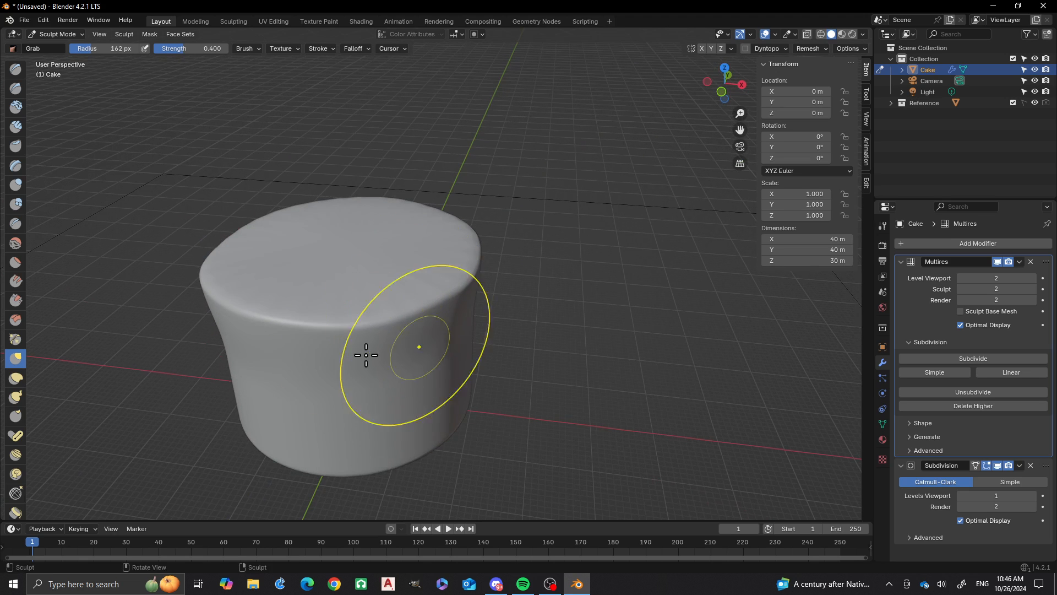
pyautogui.moveTo(443, 433)
pyautogui.mouseDown()
pyautogui.moveTo(459, 396)
pyautogui.moveTo(414, 377)
pyautogui.mouseUp()
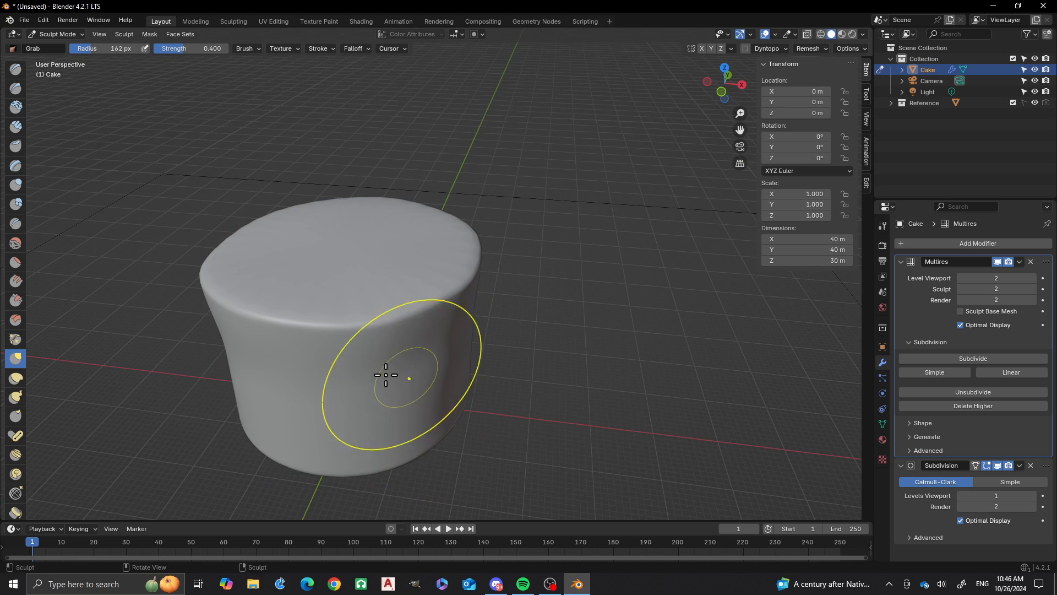
pyautogui.moveTo(239, 385); pyautogui.dragTo(238, 377)
pyautogui.moveTo(238, 378)
pyautogui.mouseDown(button='middle')
pyautogui.moveTo(279, 347)
pyautogui.moveTo(319, 382)
pyautogui.moveTo(357, 395)
pyautogui.mouseUp(button='middle')
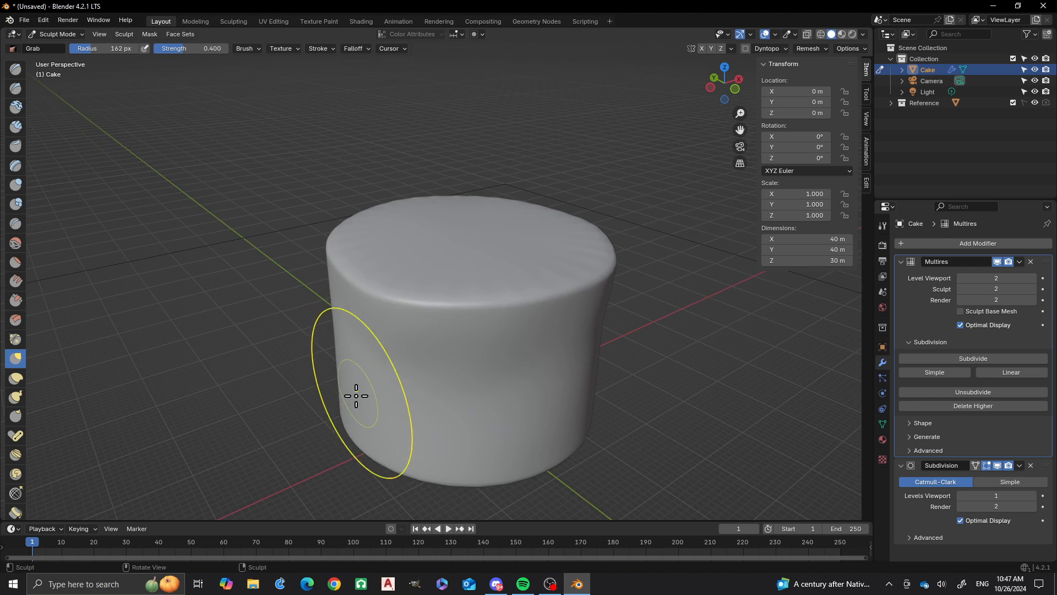
pyautogui.moveTo(351, 388); pyautogui.dragTo(377, 378)
pyautogui.moveTo(278, 352); pyautogui.dragTo(337, 355, button='middle')
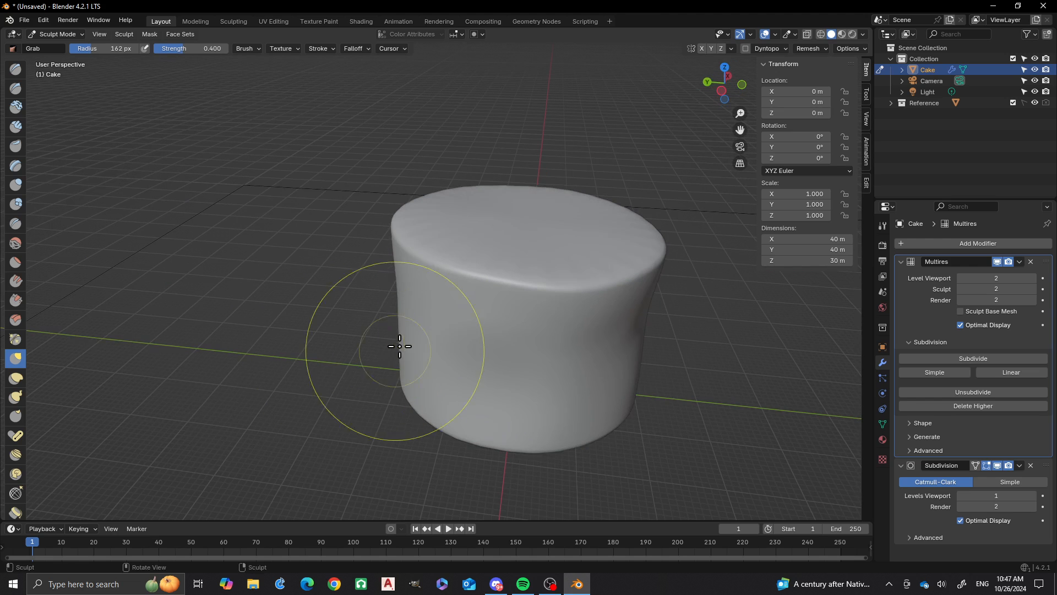
pyautogui.moveTo(400, 346)
pyautogui.mouseDown()
pyautogui.moveTo(420, 344)
pyautogui.moveTo(444, 368)
pyautogui.moveTo(543, 371)
pyautogui.mouseUp()
pyautogui.moveTo(490, 347)
pyautogui.mouseDown(button='middle')
pyautogui.moveTo(573, 370)
pyautogui.moveTo(557, 382)
pyautogui.moveTo(453, 379)
pyautogui.mouseUp(button='middle')
pyautogui.moveTo(404, 332); pyautogui.dragTo(429, 372)
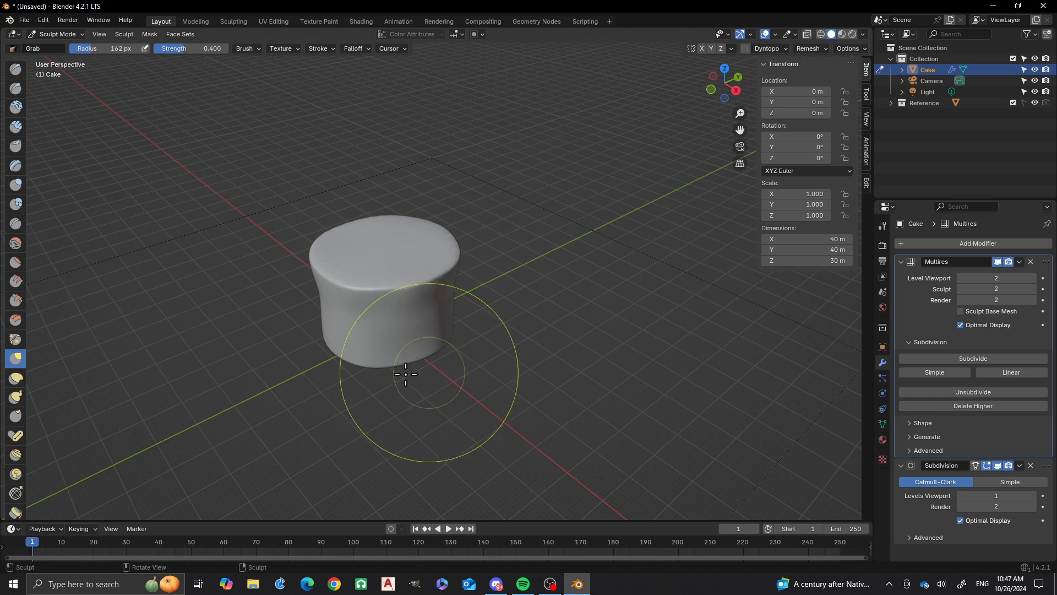
# View the cake from the front, leave Sculpt Mode for Object Mode, and open its mesh in Edit Mode.
pyautogui.moveTo(405, 374)
pyautogui.mouseDown(button='middle')
pyautogui.moveTo(349, 373)
pyautogui.moveTo(384, 365)
pyautogui.mouseUp(button='middle')
pyautogui.keyDown('alt'); pyautogui.moveTo(400, 347); pyautogui.dragTo(404, 342, button='middle'); pyautogui.keyUp('alt')
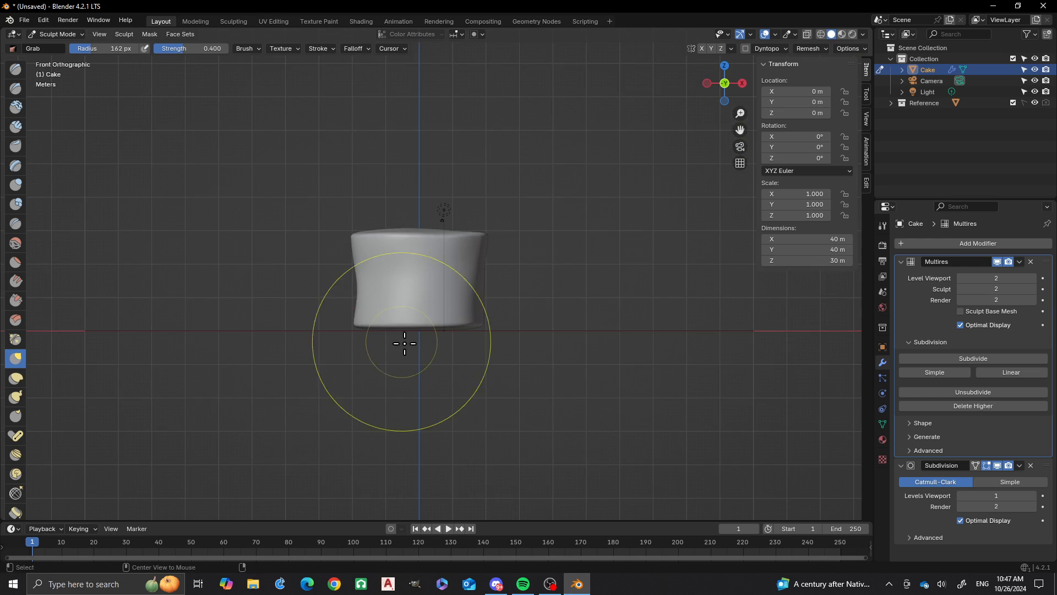
pyautogui.scroll(2, 487, 314)
pyautogui.keyDown('shift'); pyautogui.moveTo(389, 260); pyautogui.dragTo(372, 306, button='middle'); pyautogui.keyUp('shift')
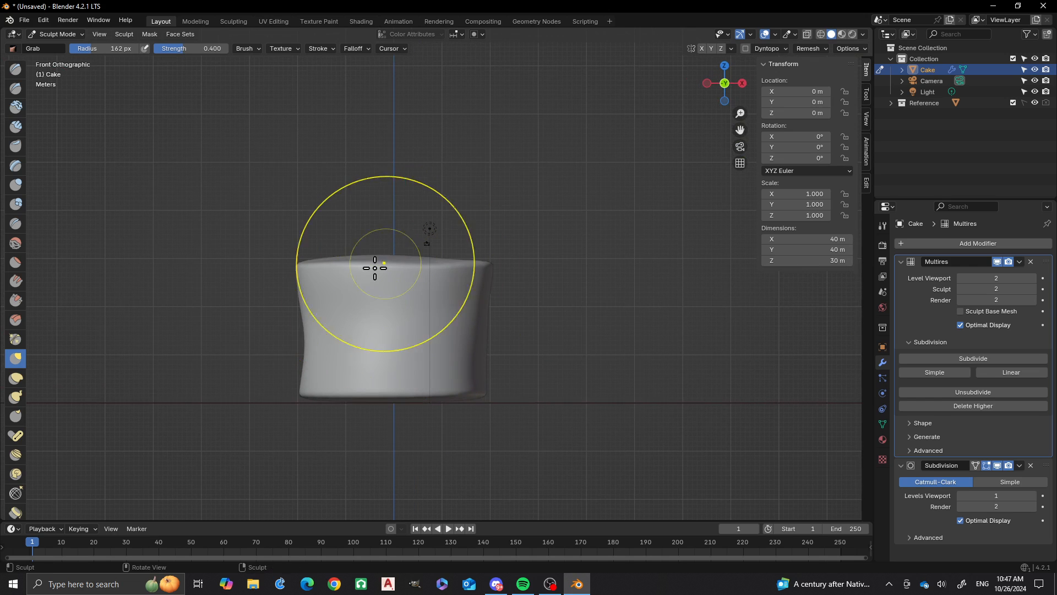
pyautogui.hotkey('ctrl', 'Tab')
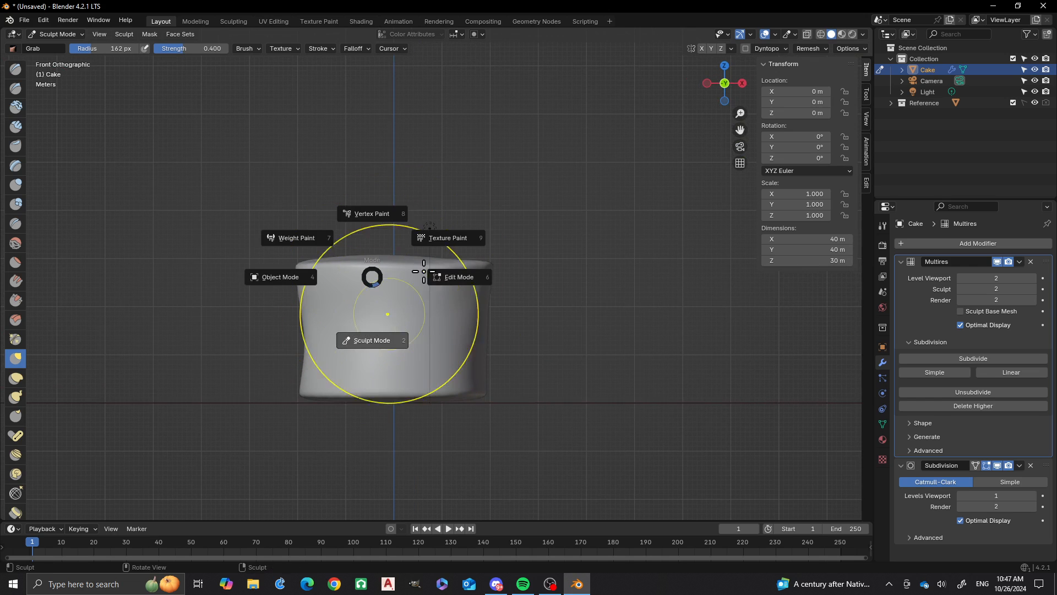
pyautogui.click(297, 277)
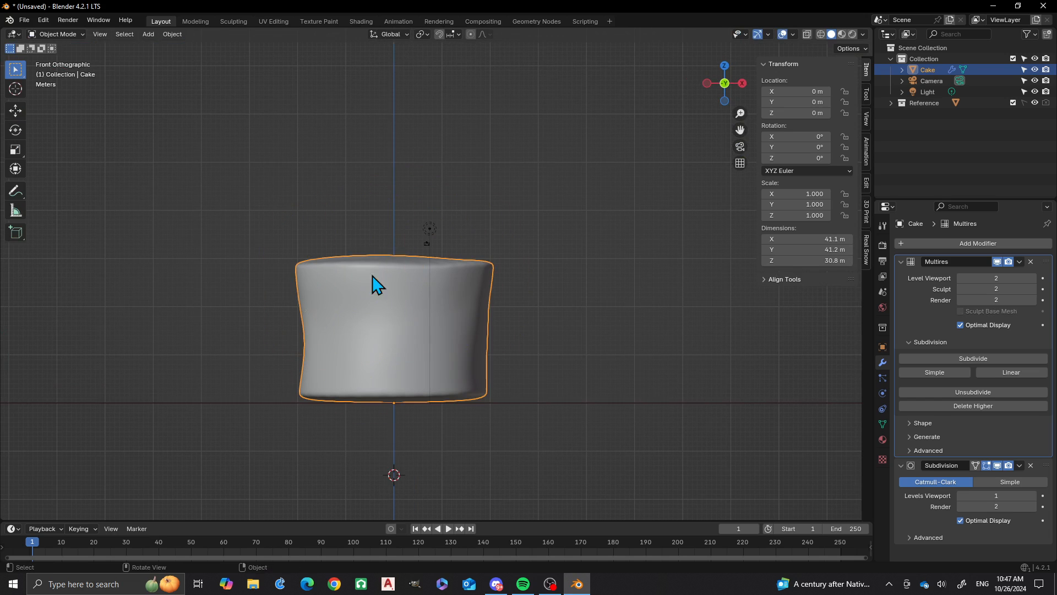
pyautogui.press('Tab')
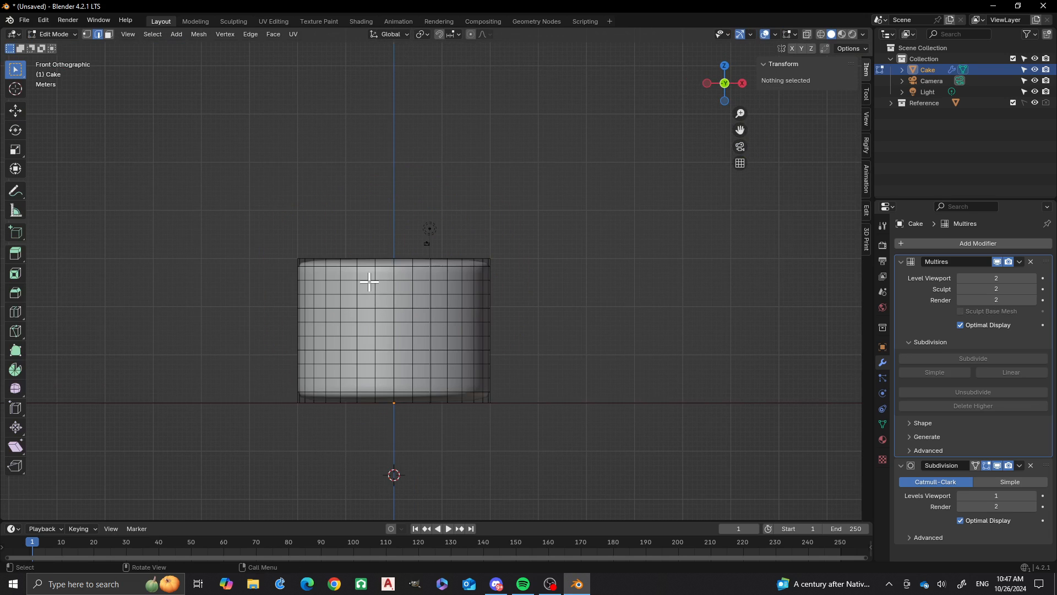
# Compare the cake's unsculpted base mesh in Edit Mode with its sculpted shape in Object Mode.
pyautogui.scroll(-1, 369, 281)
pyautogui.press('Tab')
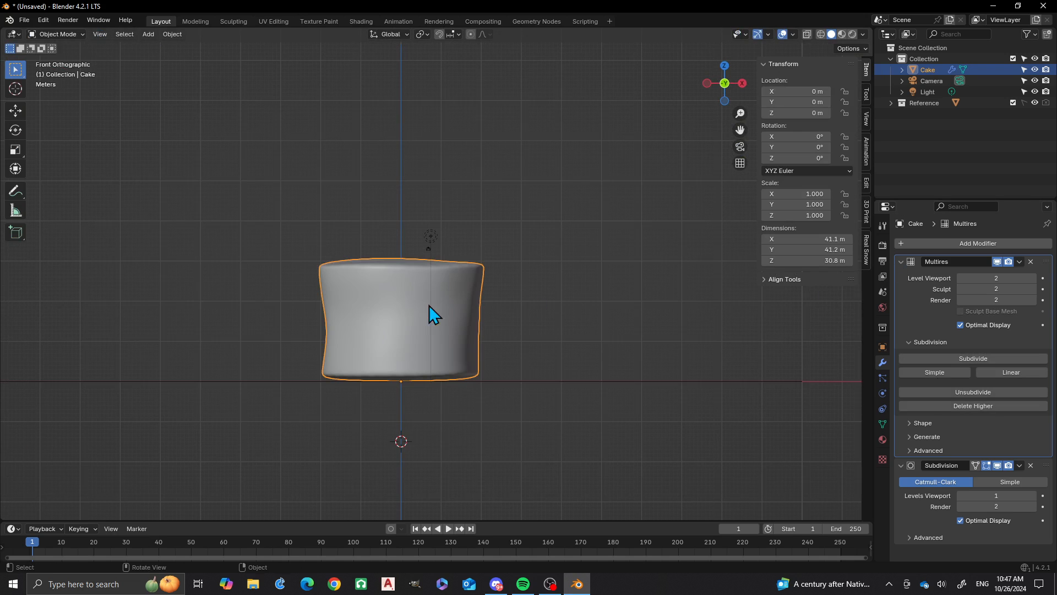
pyautogui.press('Tab')
pyautogui.scroll(2, 387, 302)
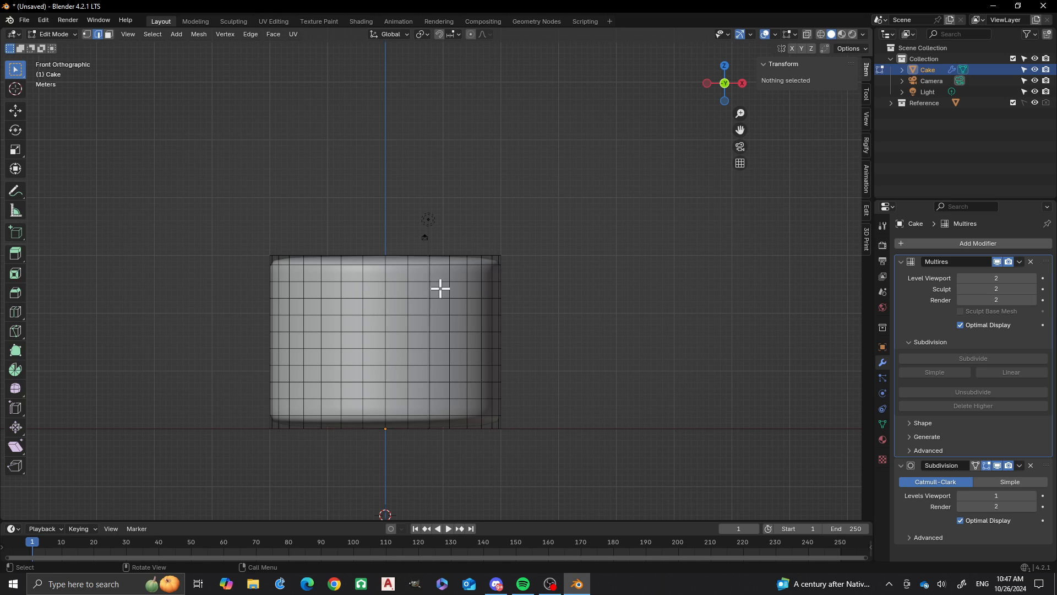
pyautogui.press('Tab')
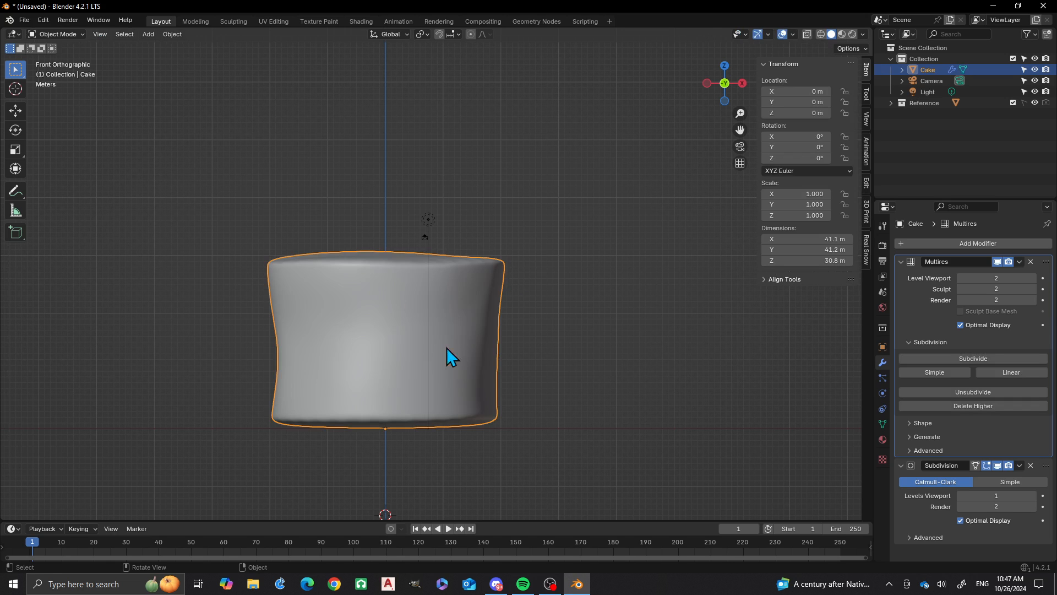
# Try applying the Multires modifier to the original cake and open its mesh in Edit Mode.
pyautogui.click(1020, 262)
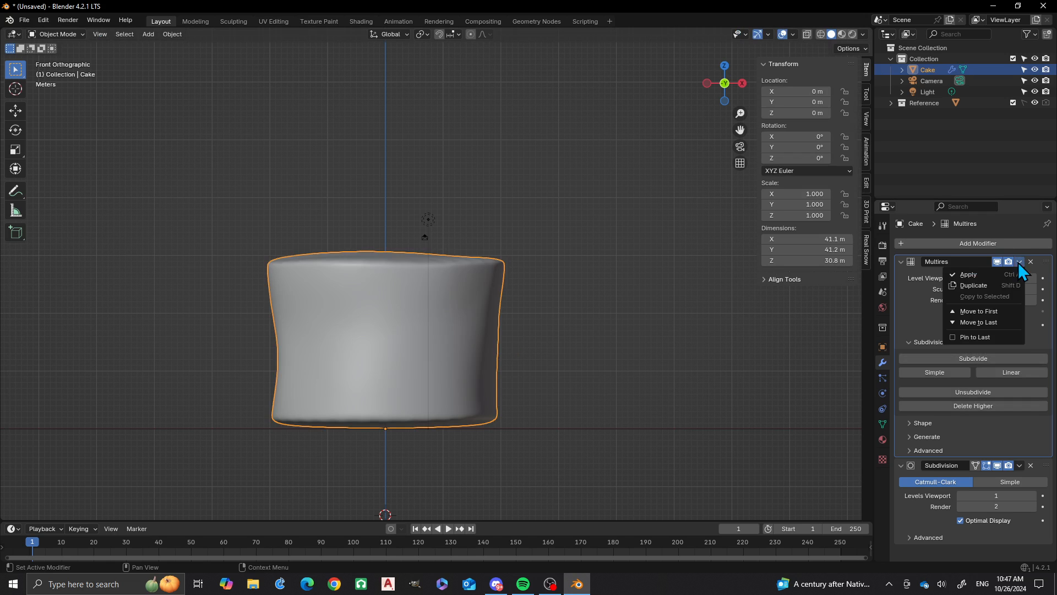
pyautogui.click(978, 279)
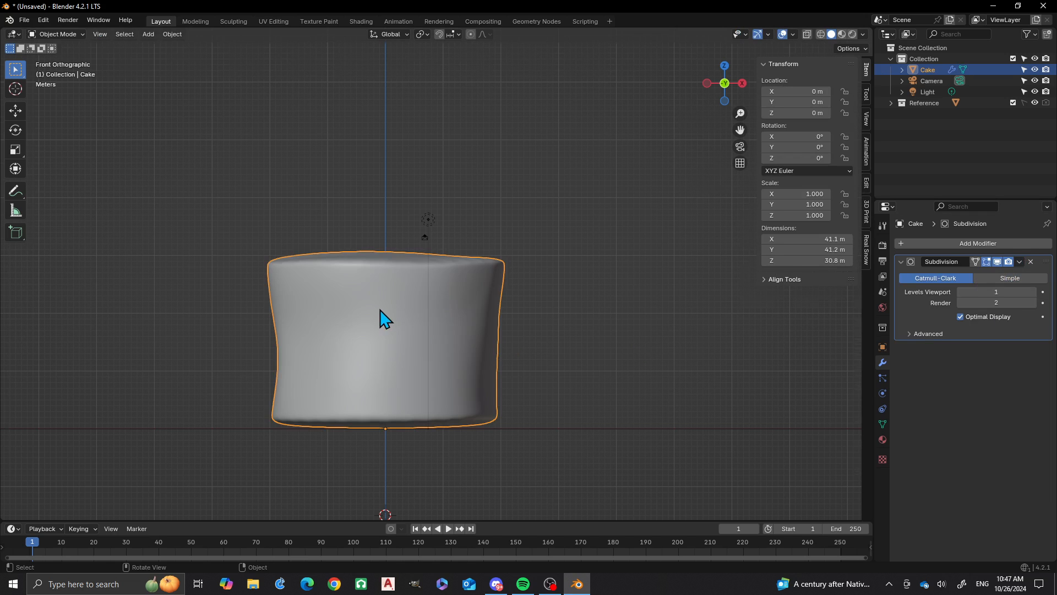
pyautogui.moveTo(380, 309); pyautogui.dragTo(389, 317, button='middle')
pyautogui.scroll(-2, 389, 316)
pyautogui.press('Tab')
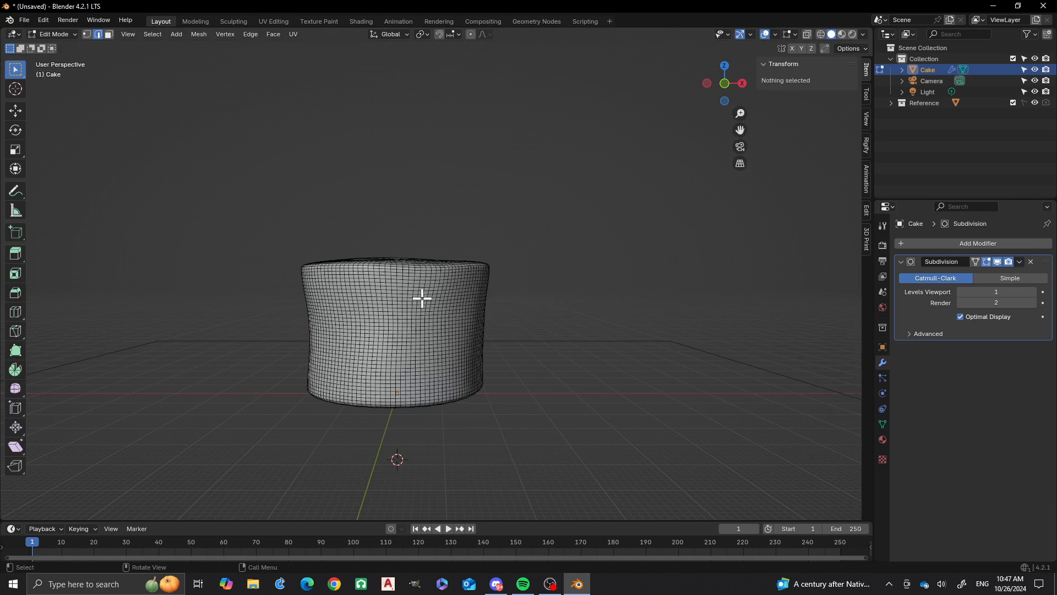
# Inspect the cake's dense mesh from above, return to Object Mode and undo applying the Multires modifier.
pyautogui.scroll(3, 420, 297)
pyautogui.moveTo(472, 300); pyautogui.dragTo(446, 374, button='middle')
pyautogui.scroll(-2, 477, 354)
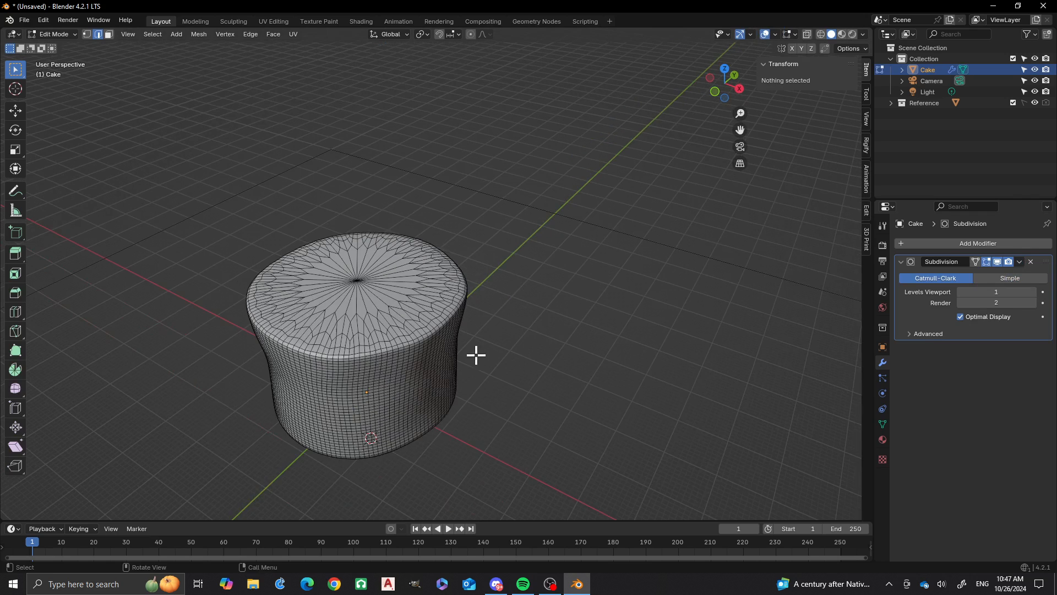
pyautogui.keyDown('shift'); pyautogui.moveTo(366, 364); pyautogui.dragTo(463, 368, button='middle'); pyautogui.keyUp('shift')
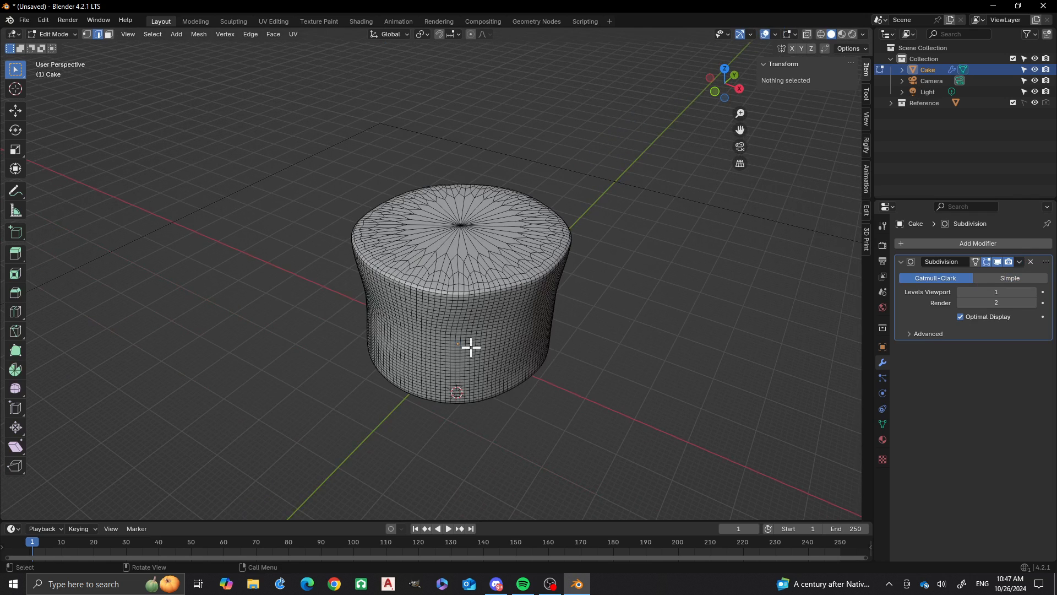
pyautogui.press('Tab')
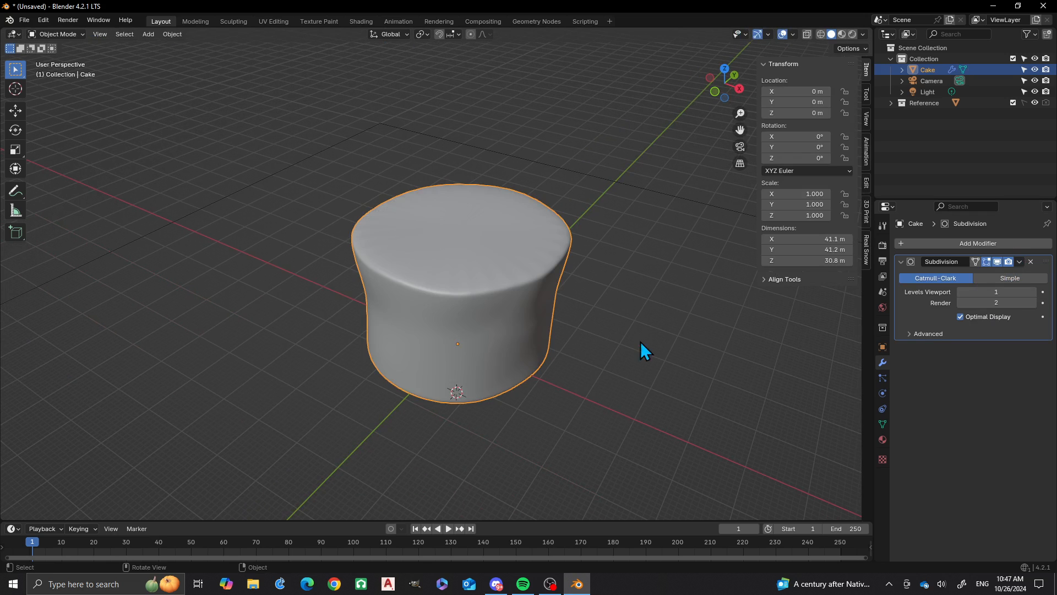
pyautogui.press('Tab')
pyautogui.press('Tab')
pyautogui.hotkey('ctrl', 'z')
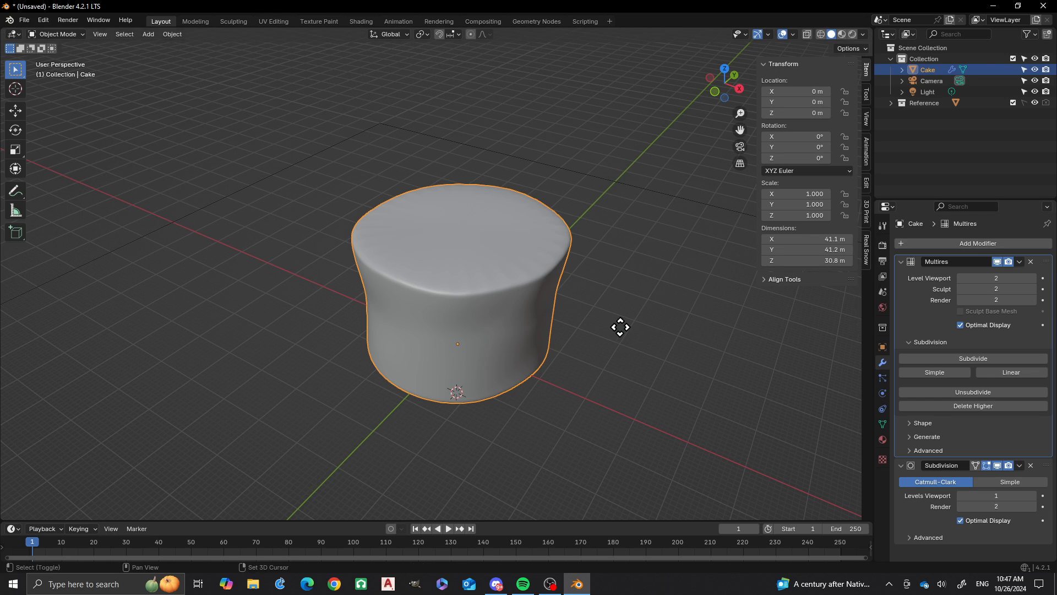
# Duplicate the cake in place and apply the Multires modifier on the copy.
pyautogui.hotkey('shift', 'd')
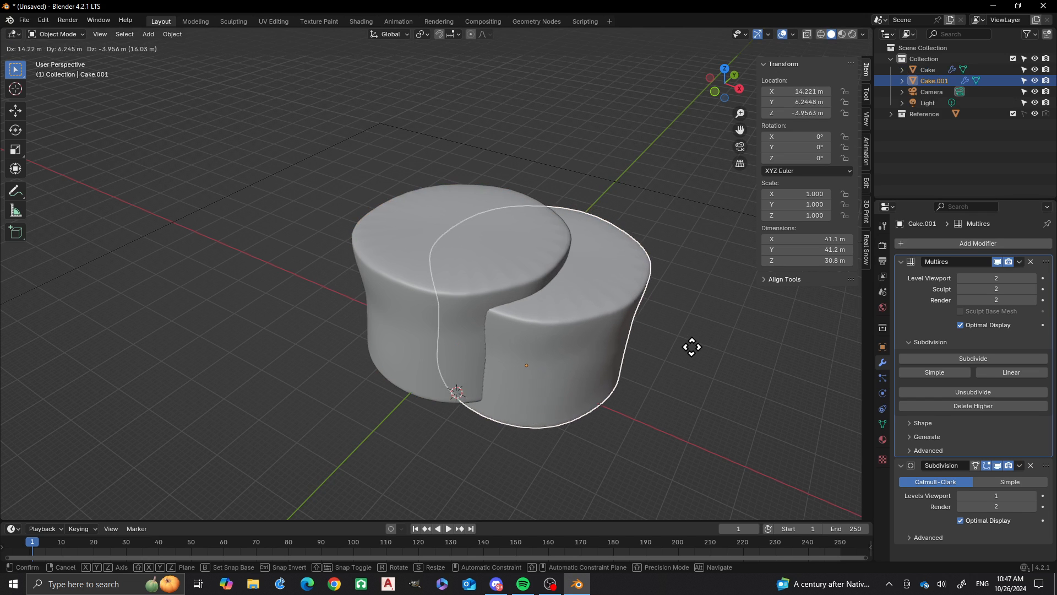
pyautogui.press('Escape')
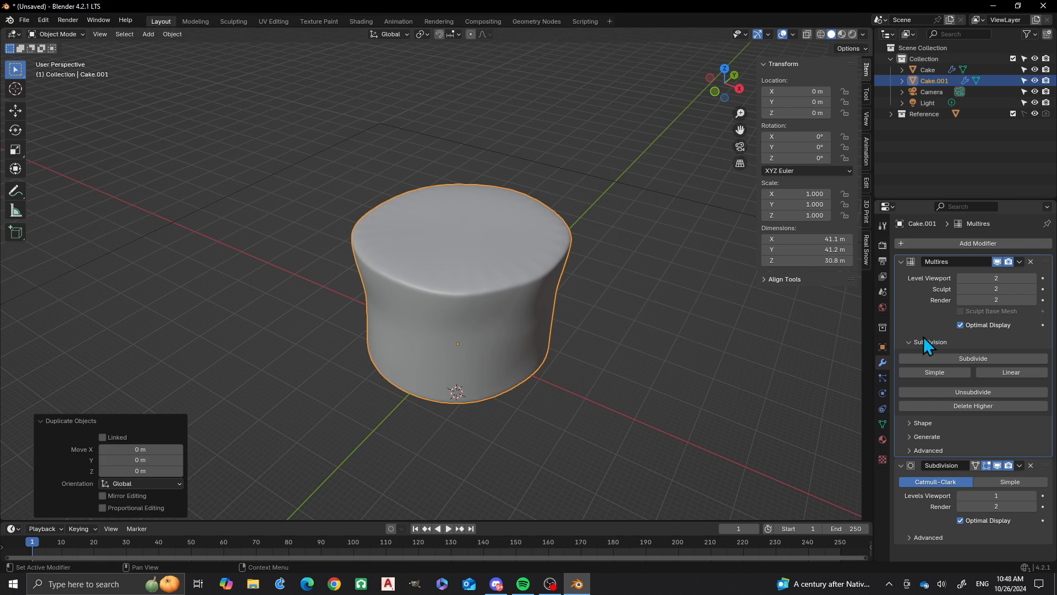
pyautogui.click(1019, 262)
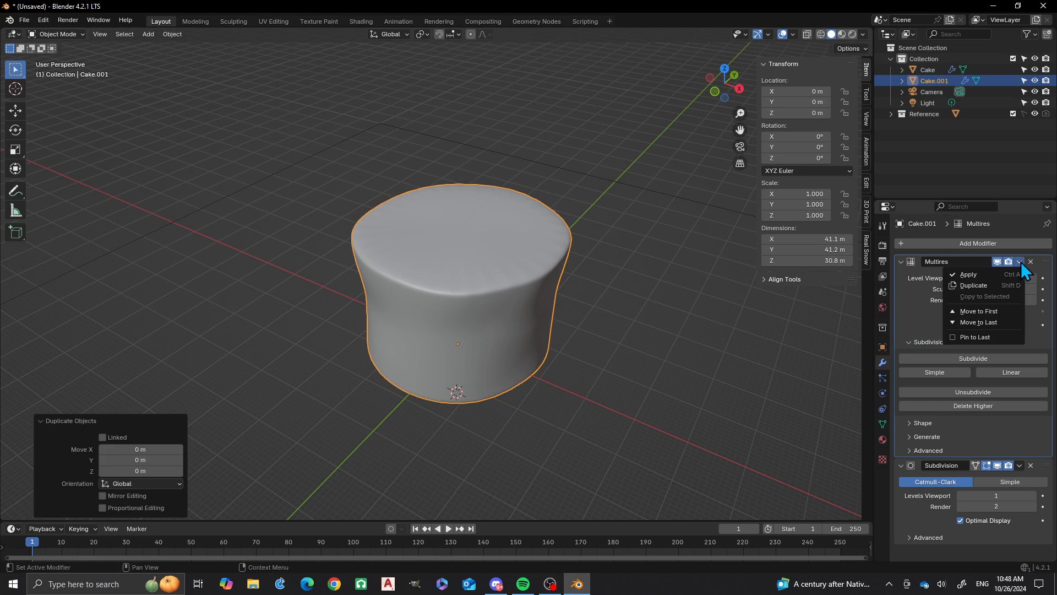
pyautogui.click(984, 278)
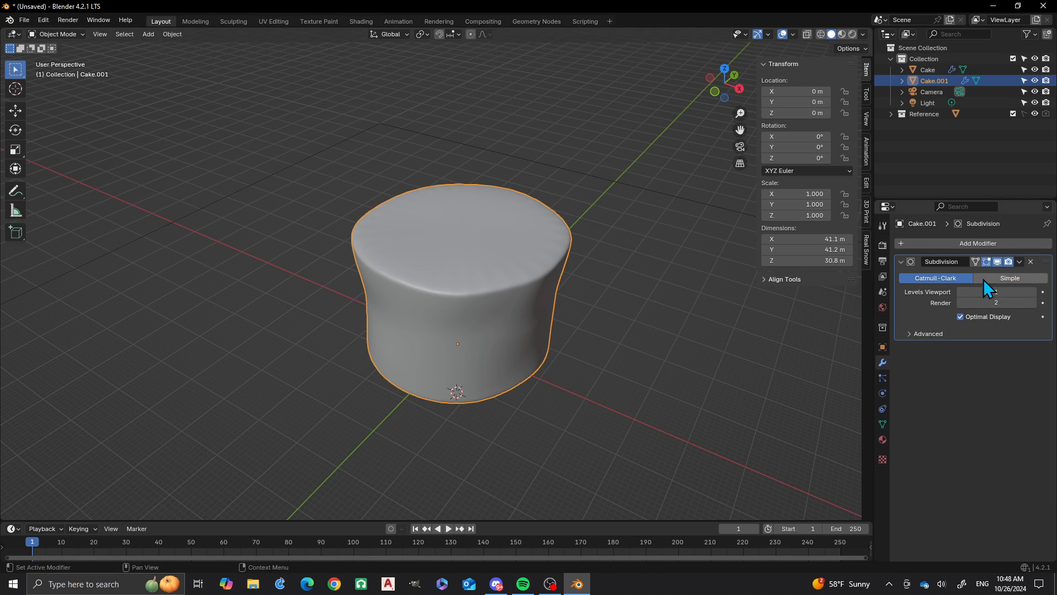
# Rename the cake copy as Icing and open its mesh in Edit Mode, viewed from the front.
pyautogui.doubleClick(936, 81)
pyautogui.press('BackSpace')
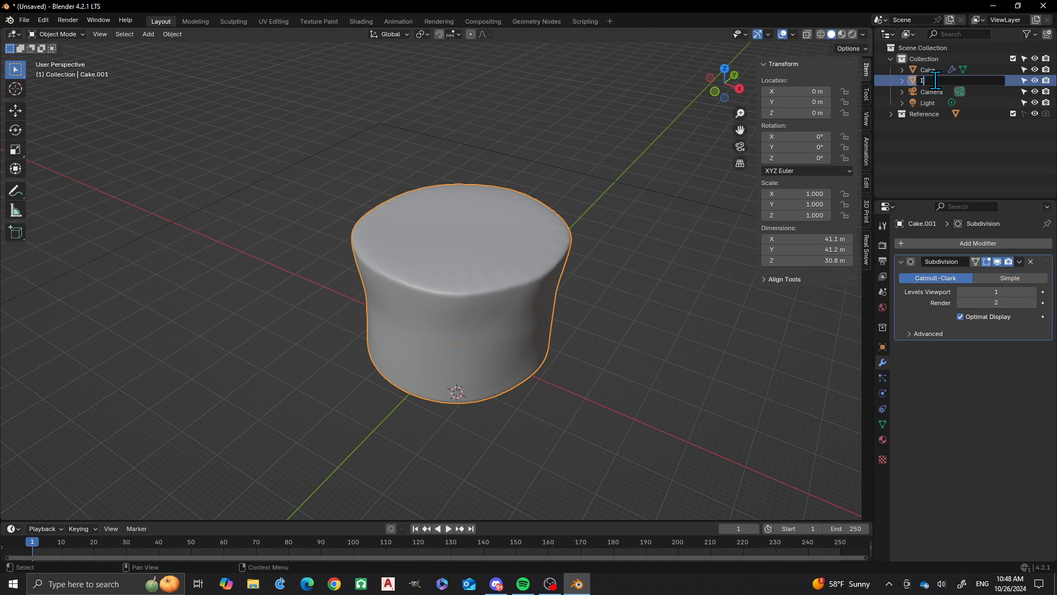
pyautogui.write('Icing')
pyautogui.press('Return')
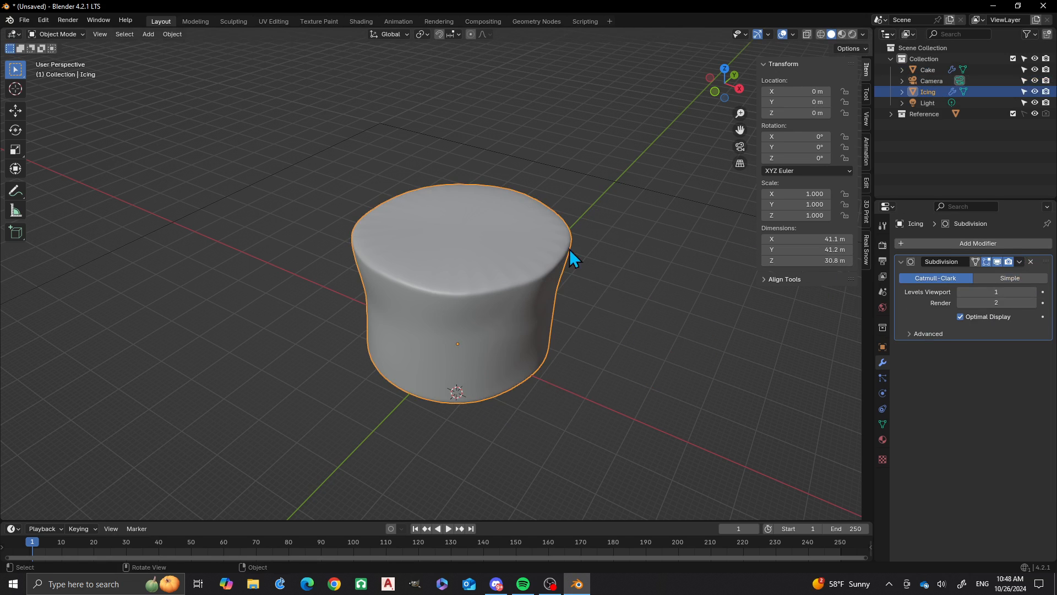
pyautogui.moveTo(569, 249); pyautogui.dragTo(540, 278, button='middle')
pyautogui.press('Tab')
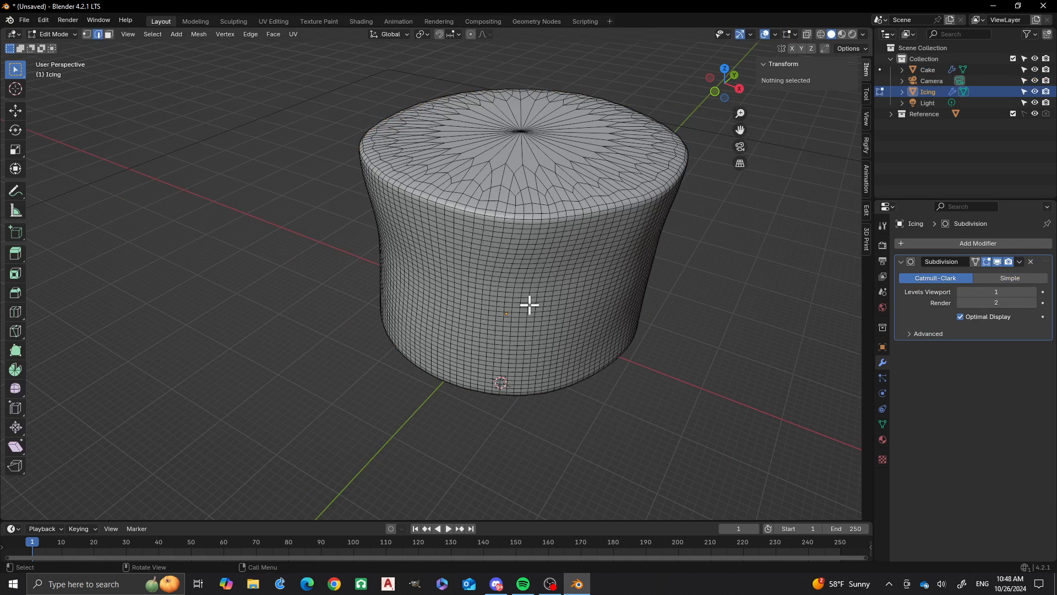
pyautogui.press('KP_1')
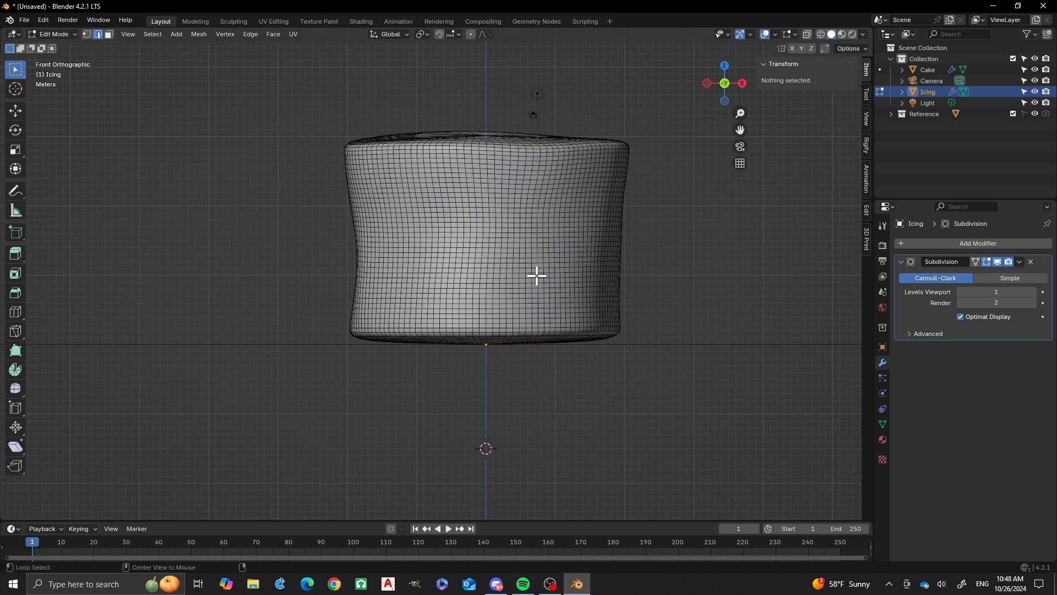
pyautogui.press('c')
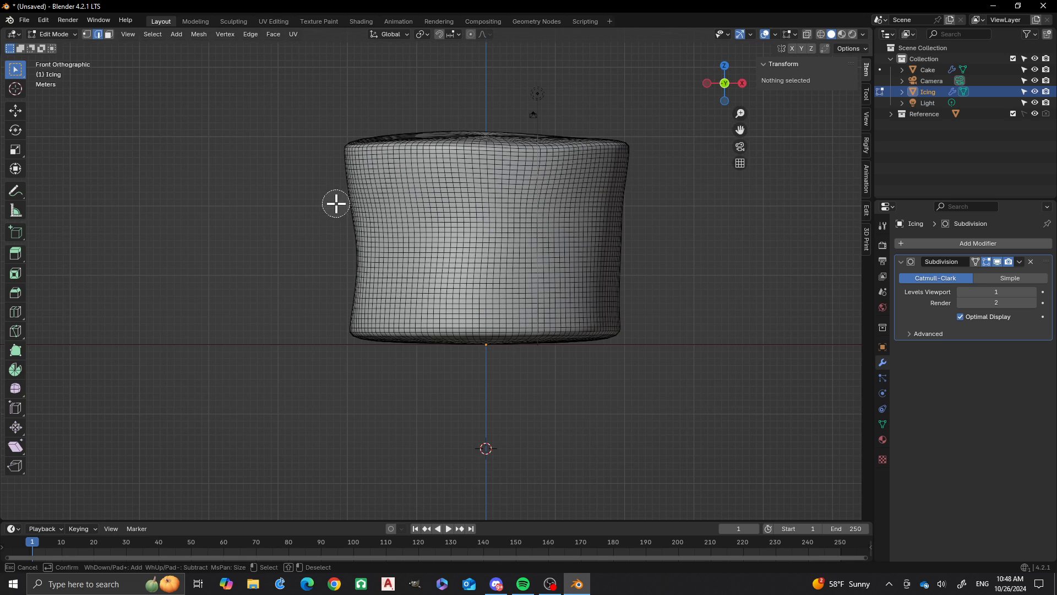
pyautogui.moveTo(335, 206)
pyautogui.mouseDown()
pyautogui.moveTo(354, 202)
pyautogui.moveTo(348, 217)
pyautogui.mouseUp()
pyautogui.rightClick(349, 218)
pyautogui.scroll(4, 252, 214)
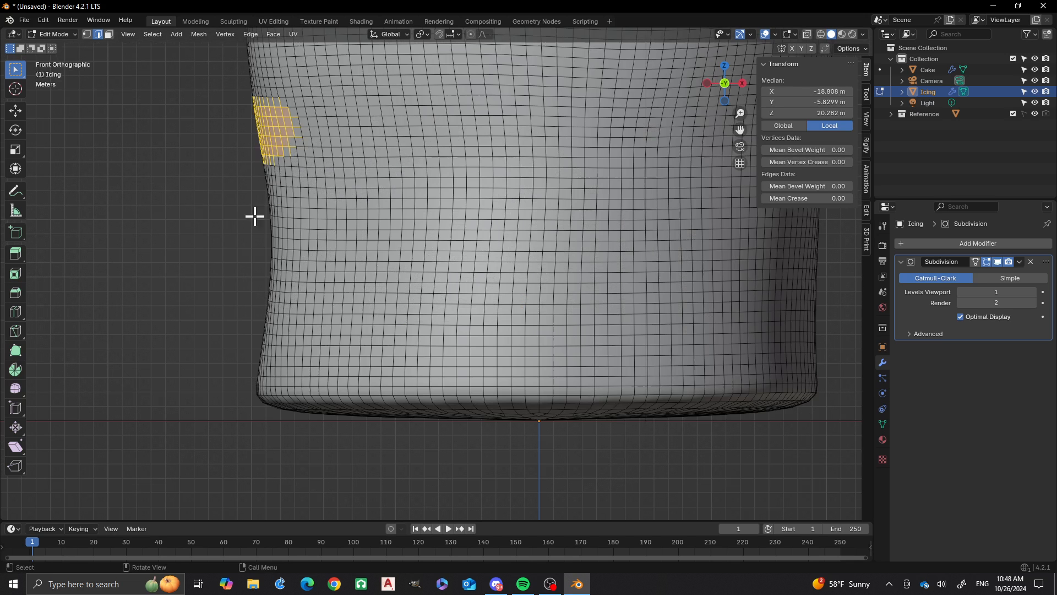
pyautogui.hotkey('alt', 'a')
# In face select mode, select a horizontal face loop around the icing's upper side and delete its faces.
pyautogui.press('3')
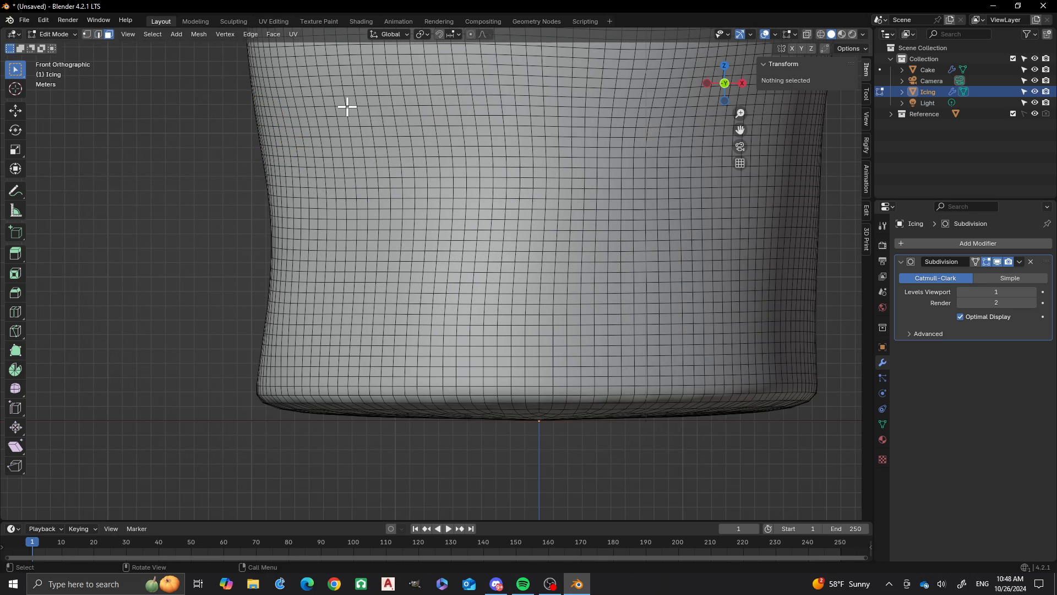
pyautogui.keyDown('shift'); pyautogui.moveTo(345, 82); pyautogui.dragTo(367, 222, button='middle'); pyautogui.keyUp('shift')
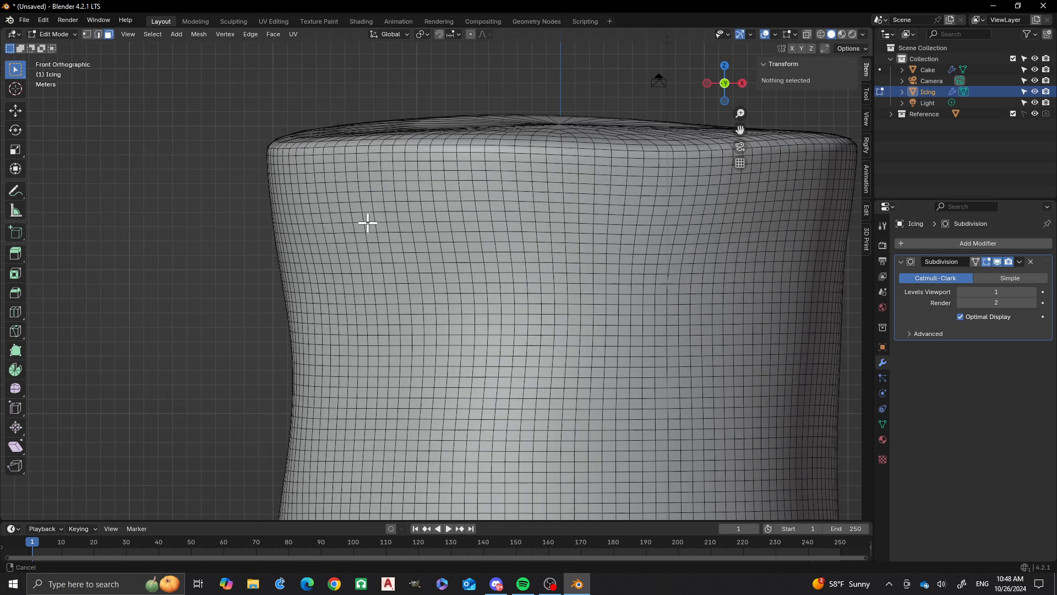
pyautogui.keyDown('alt'); pyautogui.click(363, 218); pyautogui.keyUp('alt')
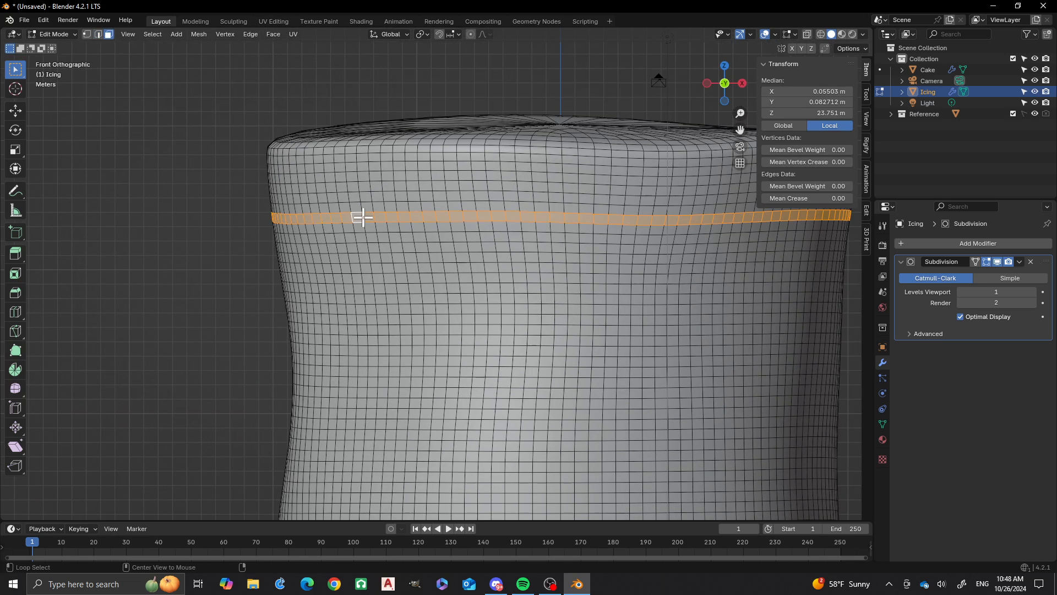
pyautogui.press('x')
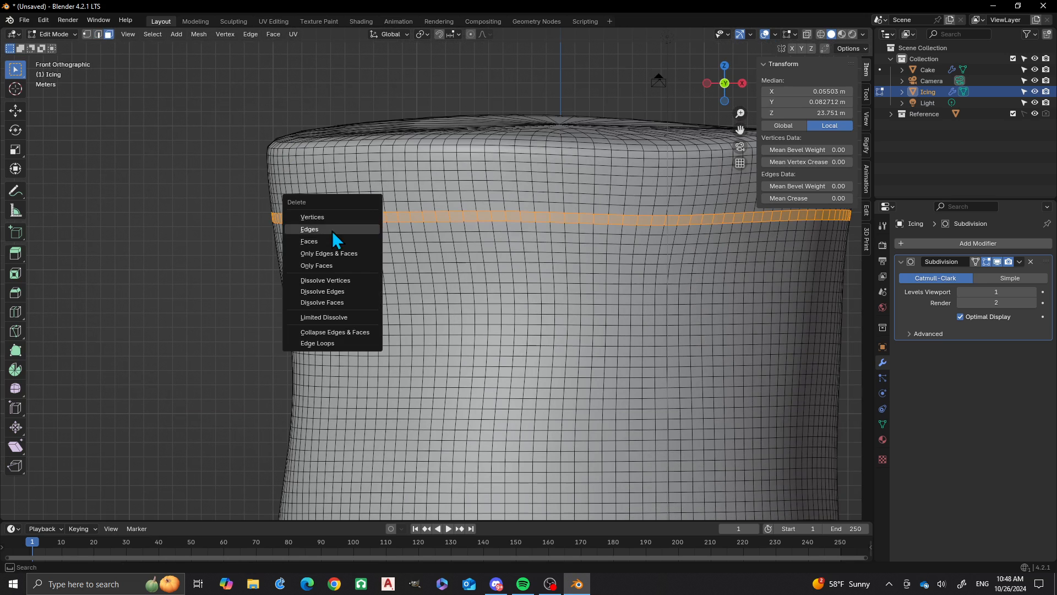
pyautogui.click(370, 244)
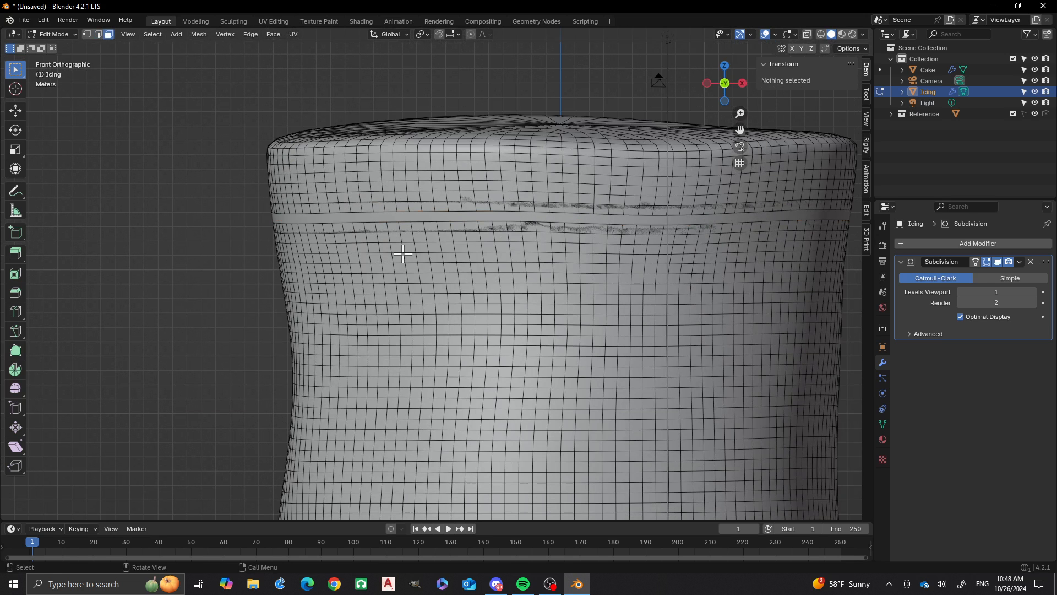
# Delete all linked vertices of the icing below the gap and check the remaining top cap in Object Mode.
pyautogui.press('l')
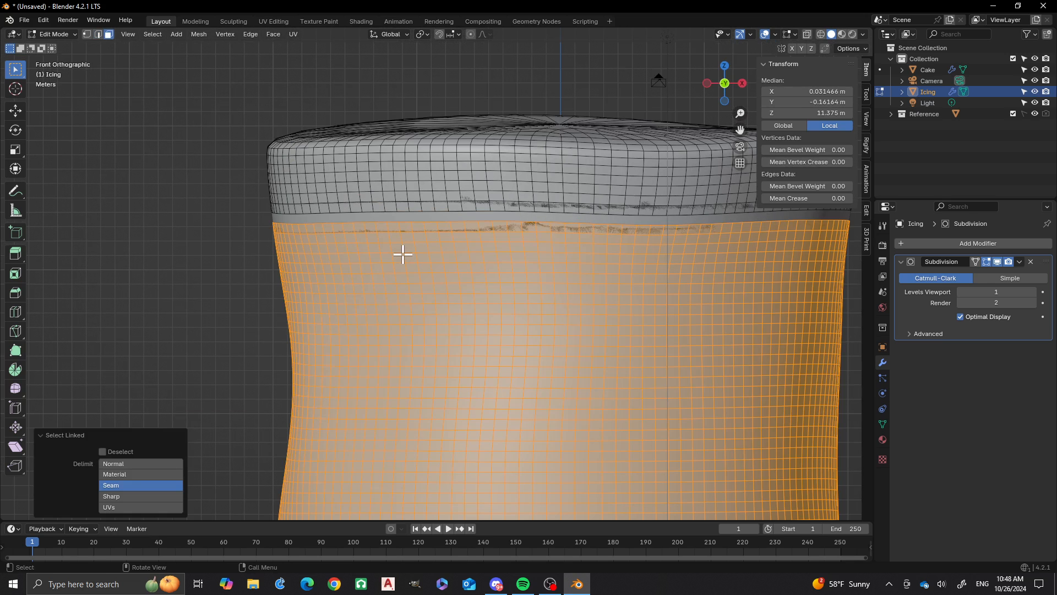
pyautogui.press('x')
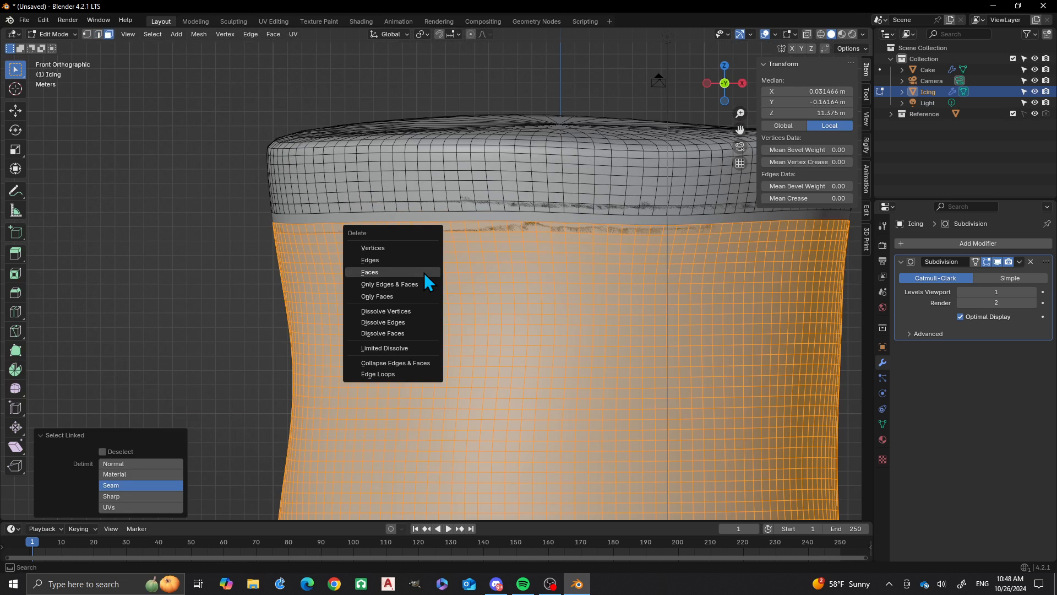
pyautogui.click(366, 247)
pyautogui.scroll(-3, 423, 238)
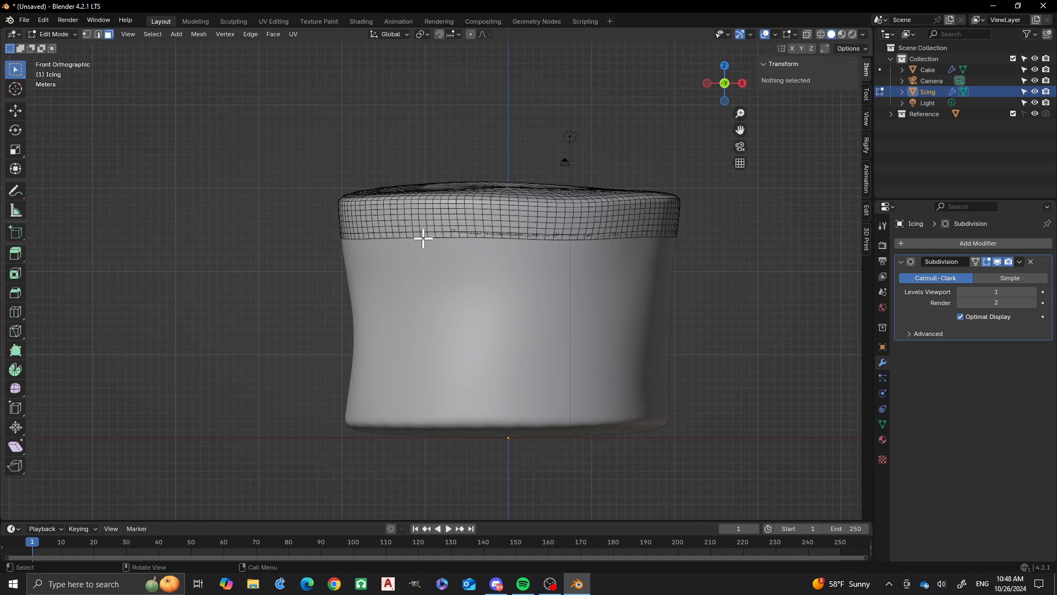
pyautogui.moveTo(576, 287); pyautogui.dragTo(563, 312, button='middle')
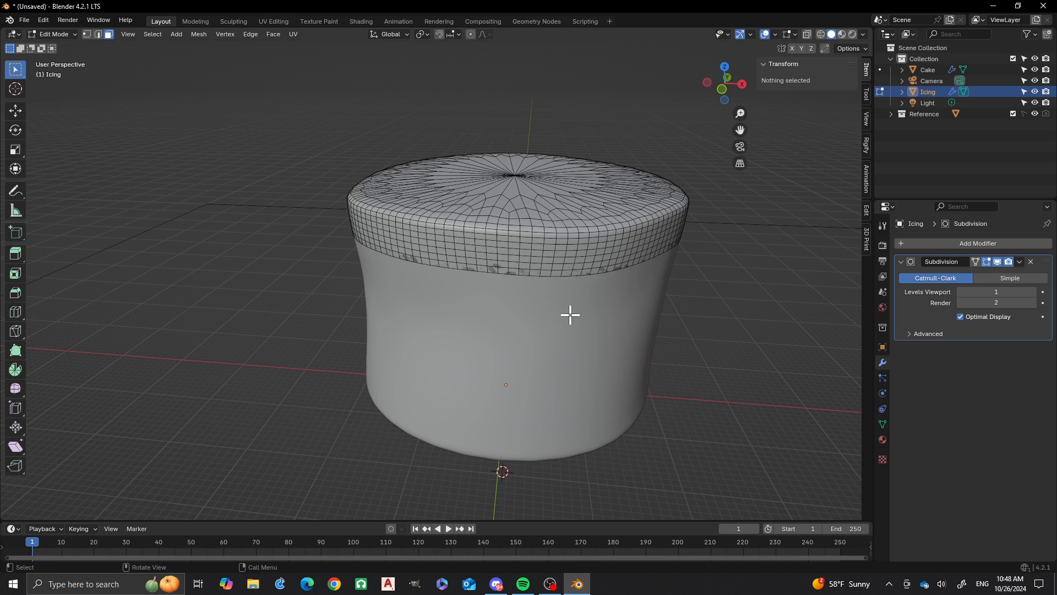
pyautogui.press('Tab')
pyautogui.moveTo(513, 244); pyautogui.dragTo(449, 347, button='middle')
pyautogui.scroll(3, 463, 262)
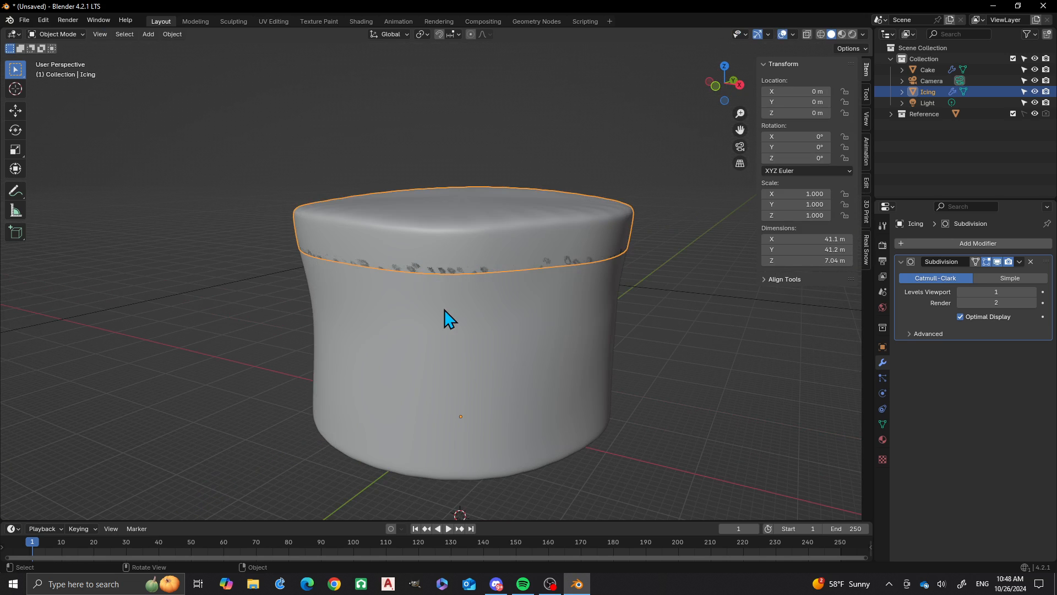
# In edge select mode on the Icing mesh, extrude one front-centre edge of its lower rim down about 5.5 m along Z as a drip.
pyautogui.press('Tab')
pyautogui.moveTo(372, 310); pyautogui.dragTo(434, 284, button='middle')
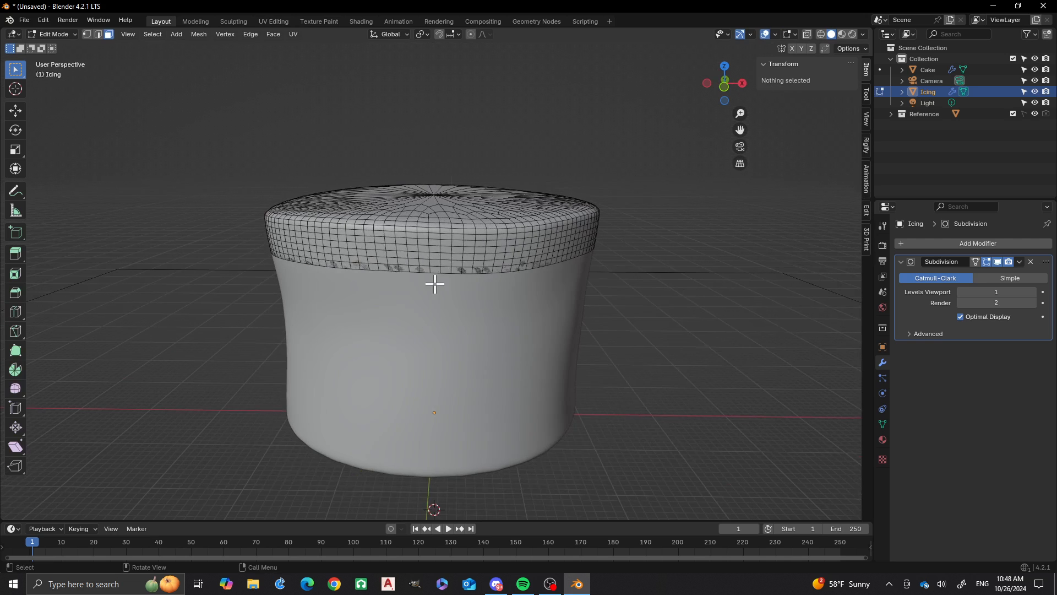
pyautogui.scroll(1, 434, 284)
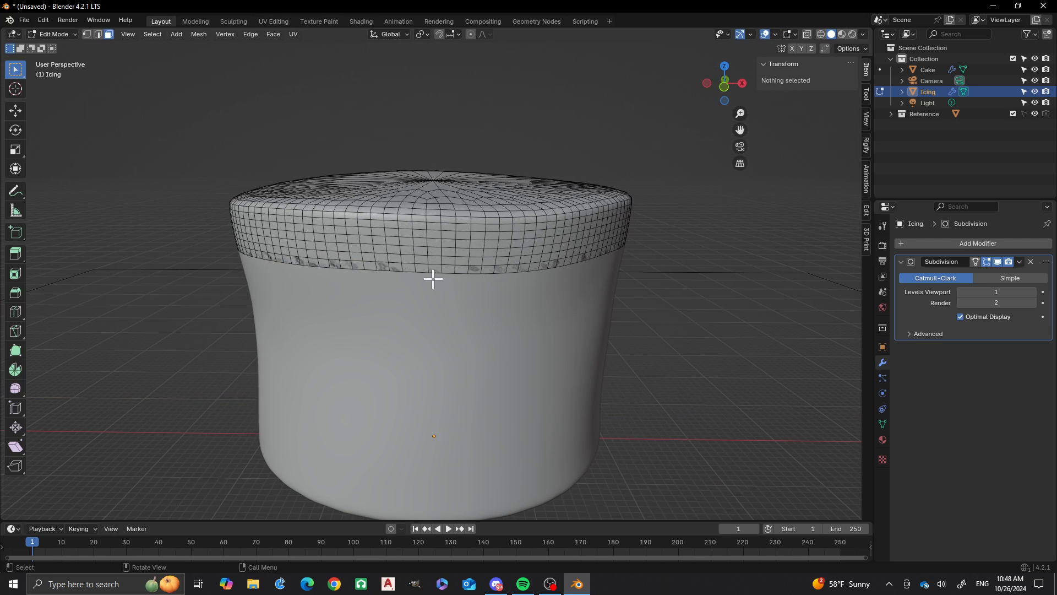
pyautogui.press('2')
pyautogui.click(435, 272)
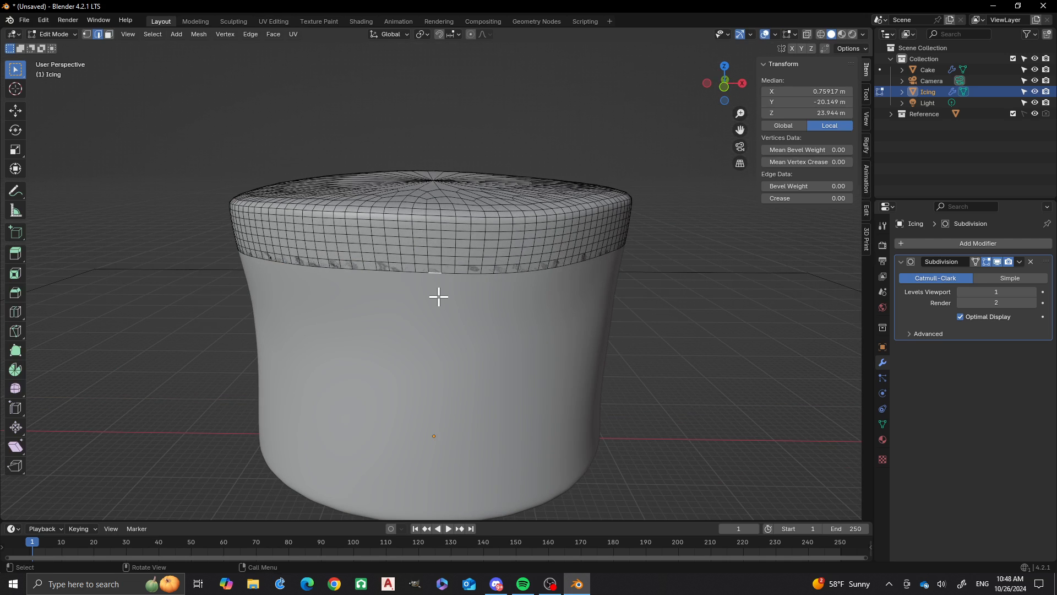
pyautogui.scroll(1, 439, 297)
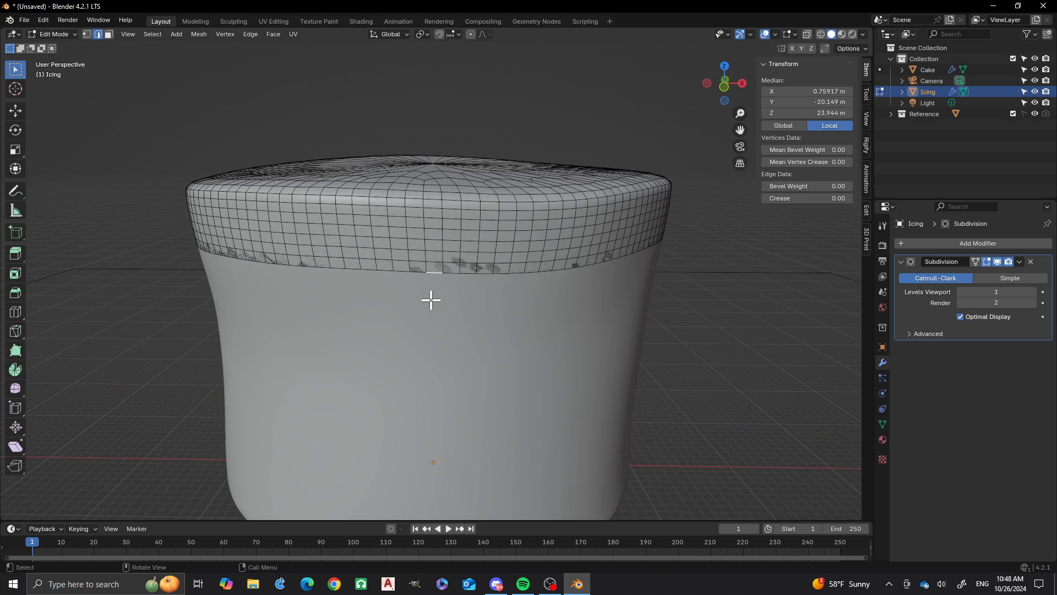
pyautogui.press('KP_1')
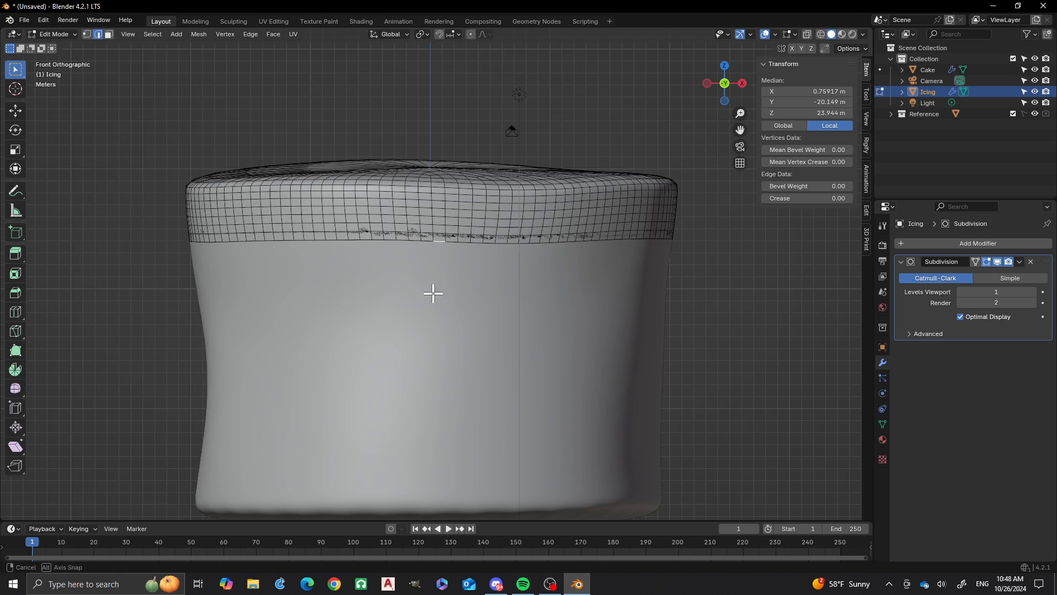
pyautogui.scroll(2, 429, 260)
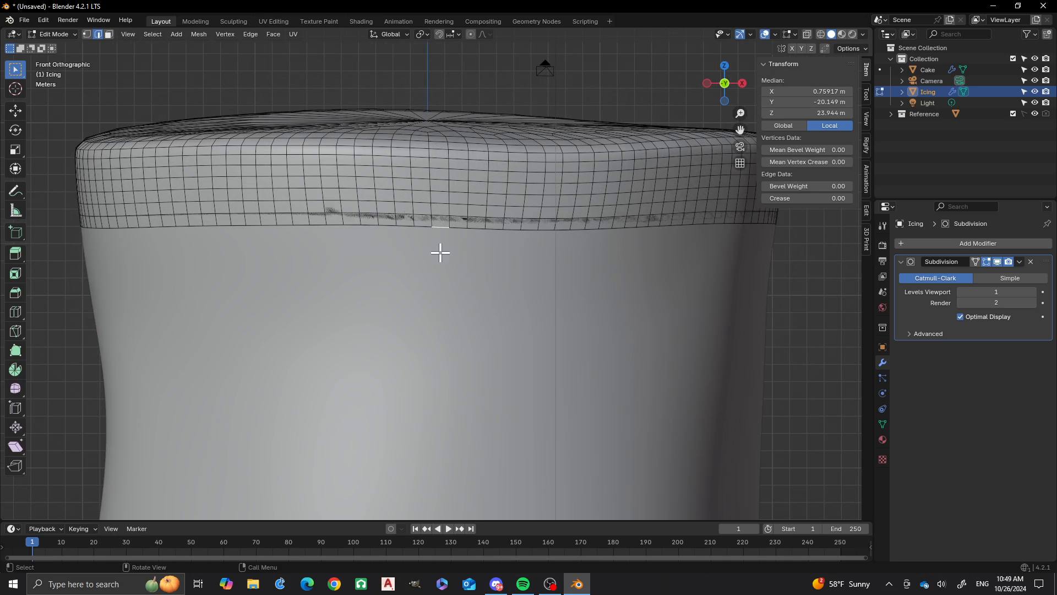
pyautogui.press('e')
pyautogui.press('z')
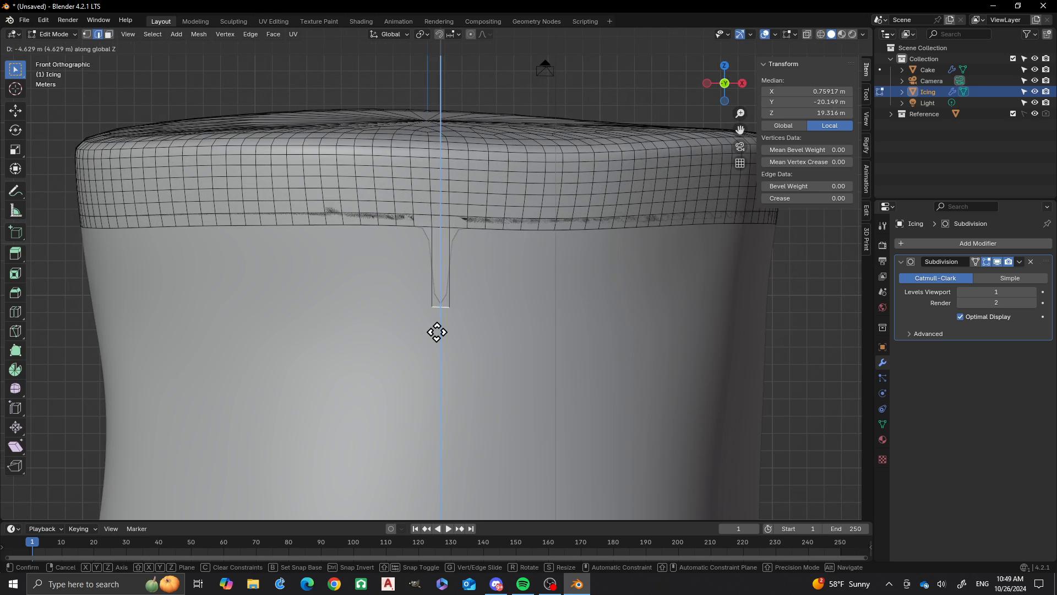
pyautogui.click(437, 346)
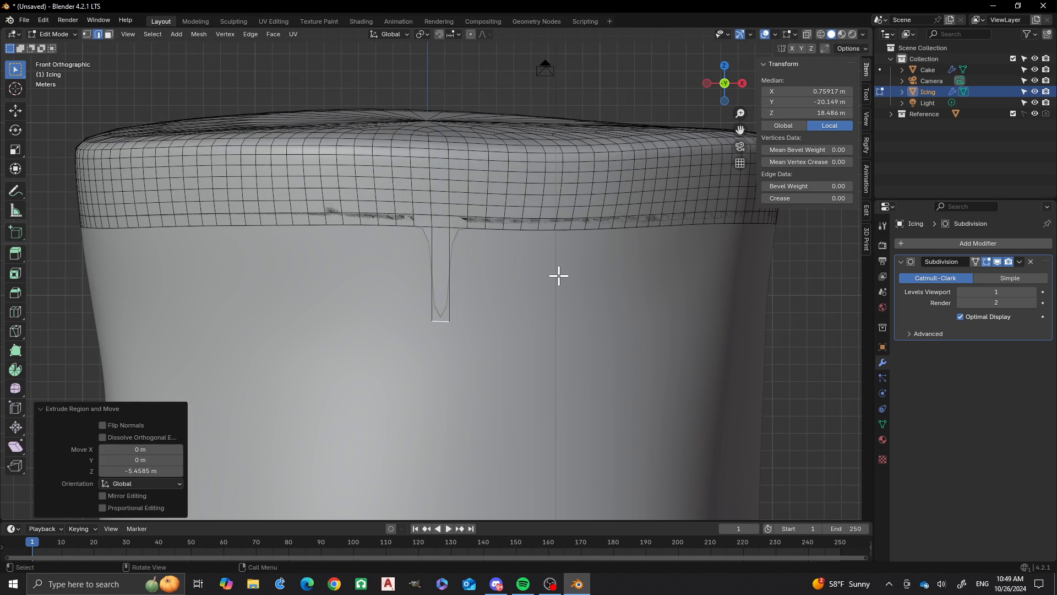
# Extrude two separate rim edges on the +X side of the front-centre drip down along Z by about 2.9 m and 4.3 m.
pyautogui.click(575, 232)
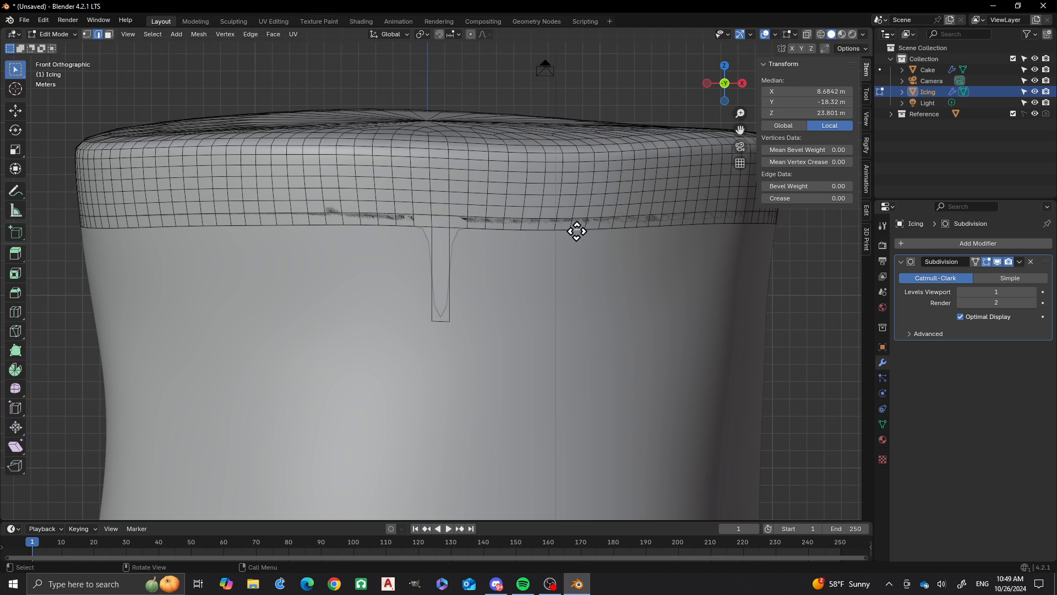
pyautogui.press('e')
pyautogui.press('z')
pyautogui.click(576, 281)
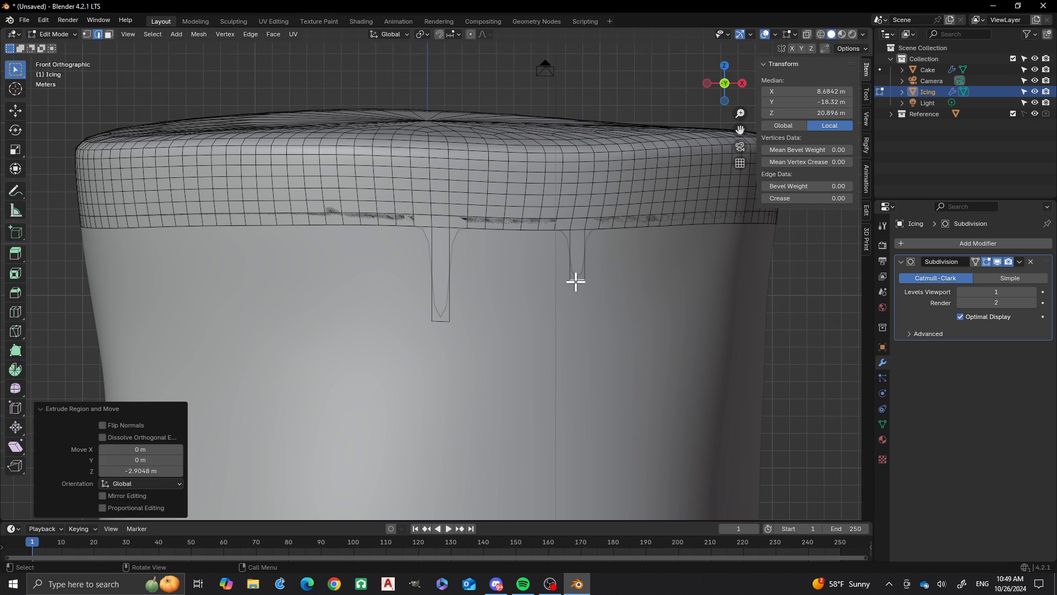
pyautogui.click(527, 230)
pyautogui.press('e')
pyautogui.press('z')
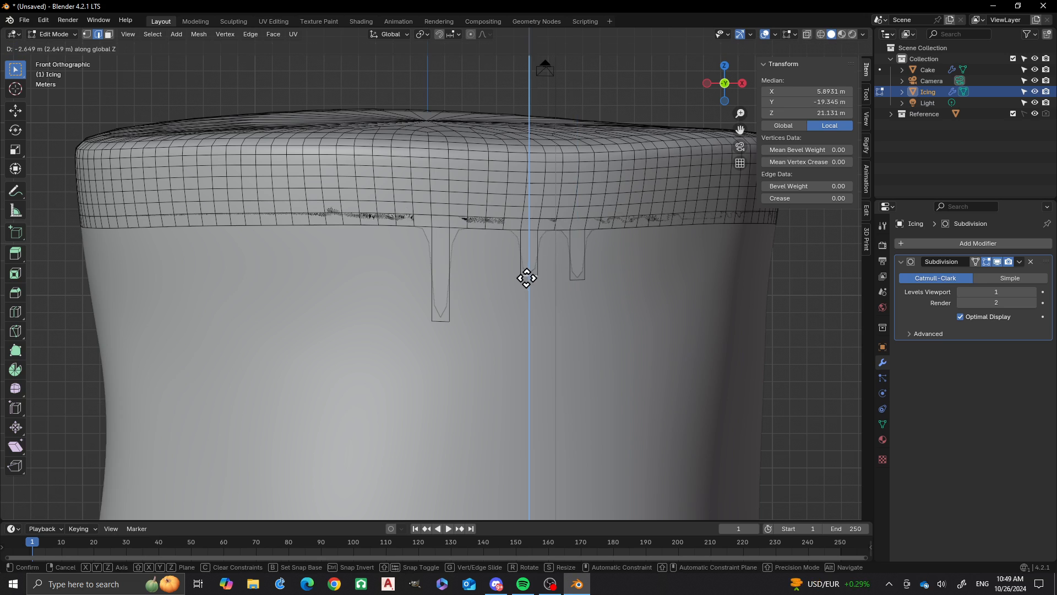
pyautogui.click(525, 301)
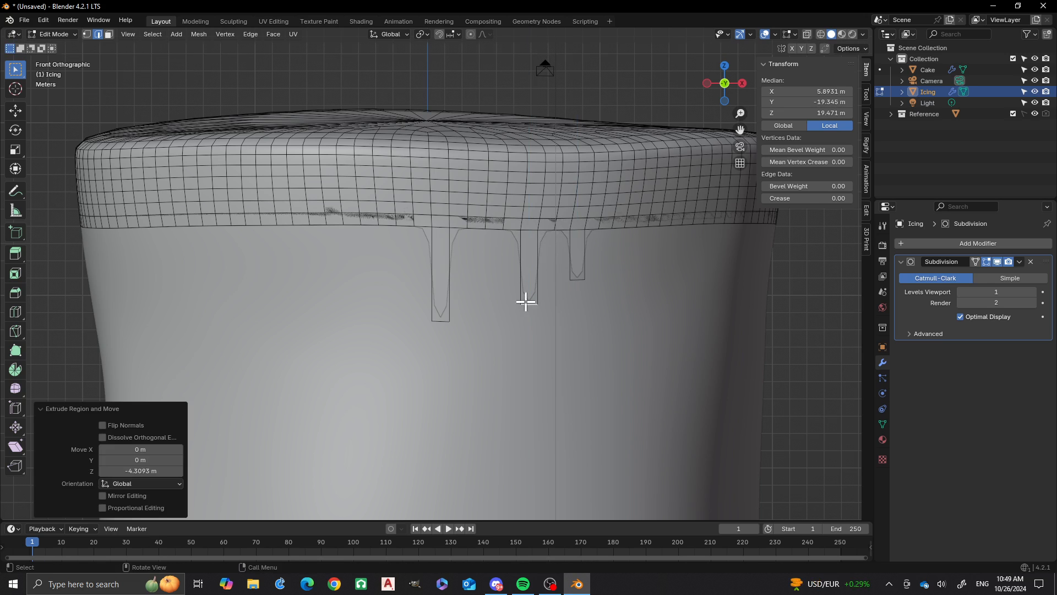
# Extrude three adjacent rim edges on the -X side down into a wide drip, and extend its middle edge about 3 m further along Z.
pyautogui.click(333, 221)
pyautogui.keyDown('shift'); pyautogui.click(331, 224); pyautogui.keyUp('shift')
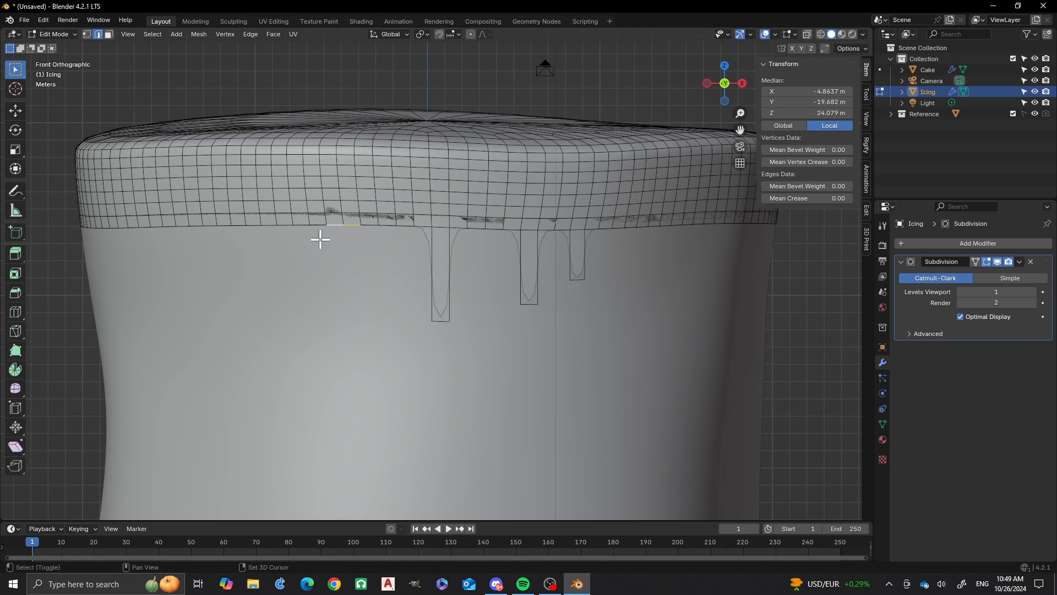
pyautogui.keyDown('shift'); pyautogui.click(316, 225); pyautogui.keyUp('shift')
pyautogui.press('e')
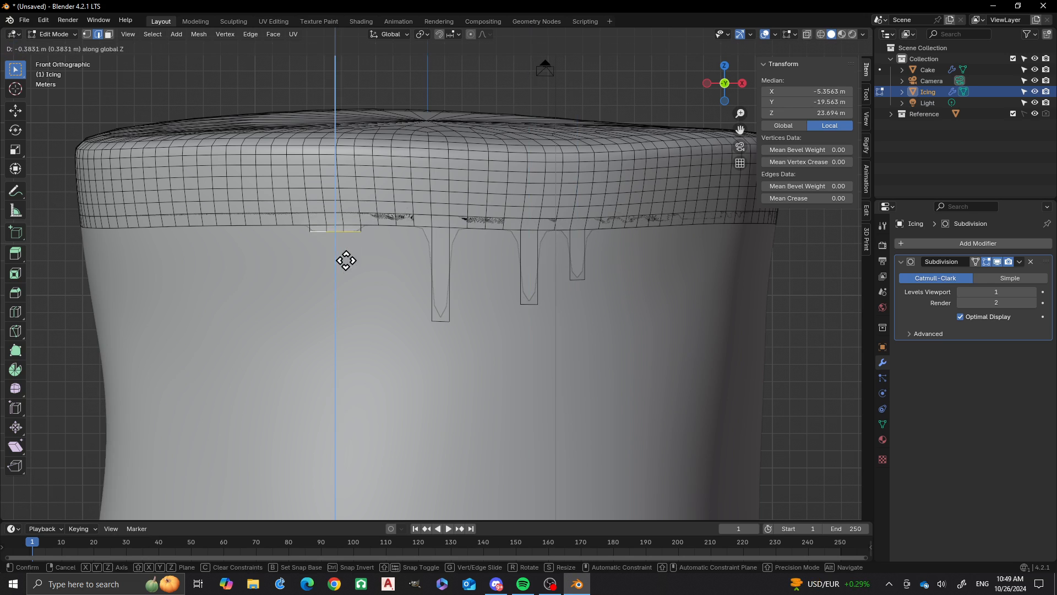
pyautogui.click(335, 298)
pyautogui.click(335, 307)
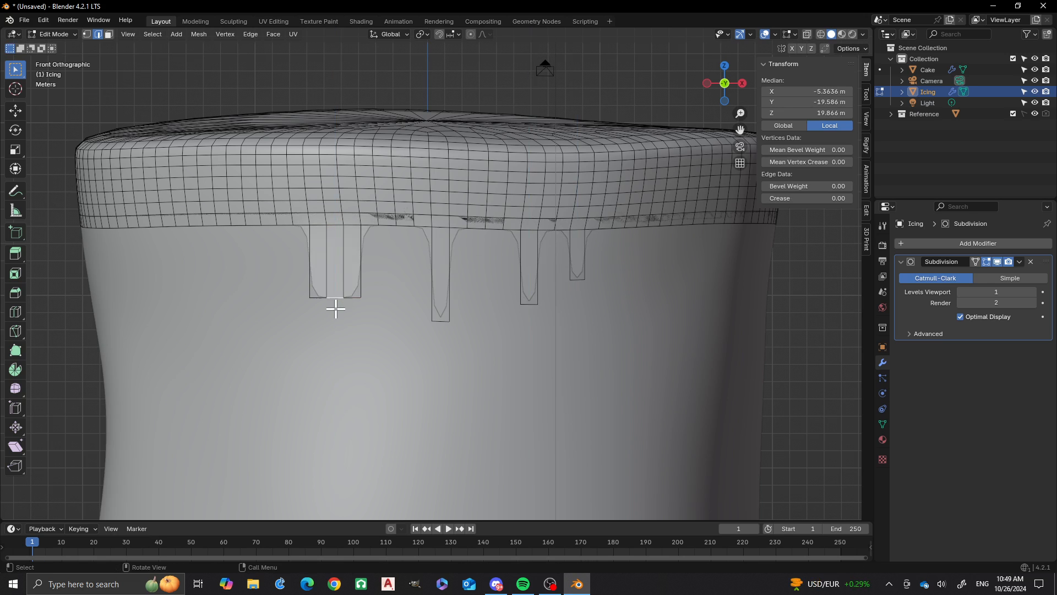
pyautogui.press('e')
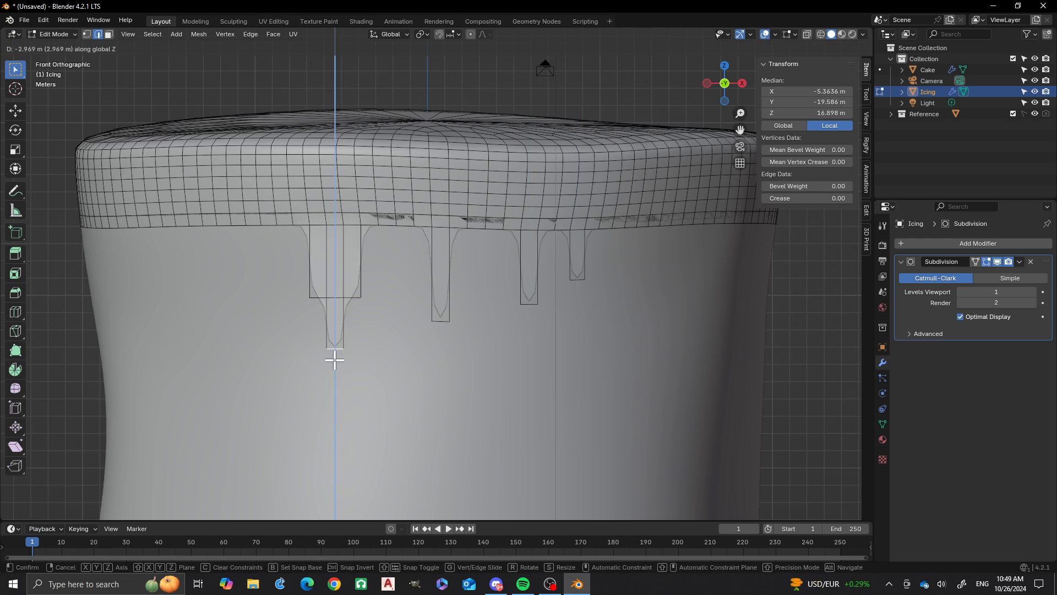
pyautogui.click(336, 358)
# Extrude a rim edge between the front-centre drip and its +X neighbour down about 1.8 m along Z as a short drip.
pyautogui.scroll(-4, 331, 246)
pyautogui.moveTo(463, 316)
pyautogui.mouseDown(button='middle')
pyautogui.moveTo(385, 333)
pyautogui.moveTo(355, 323)
pyautogui.moveTo(434, 337)
pyautogui.moveTo(448, 330)
pyautogui.mouseUp(button='middle')
pyautogui.scroll(2, 491, 300)
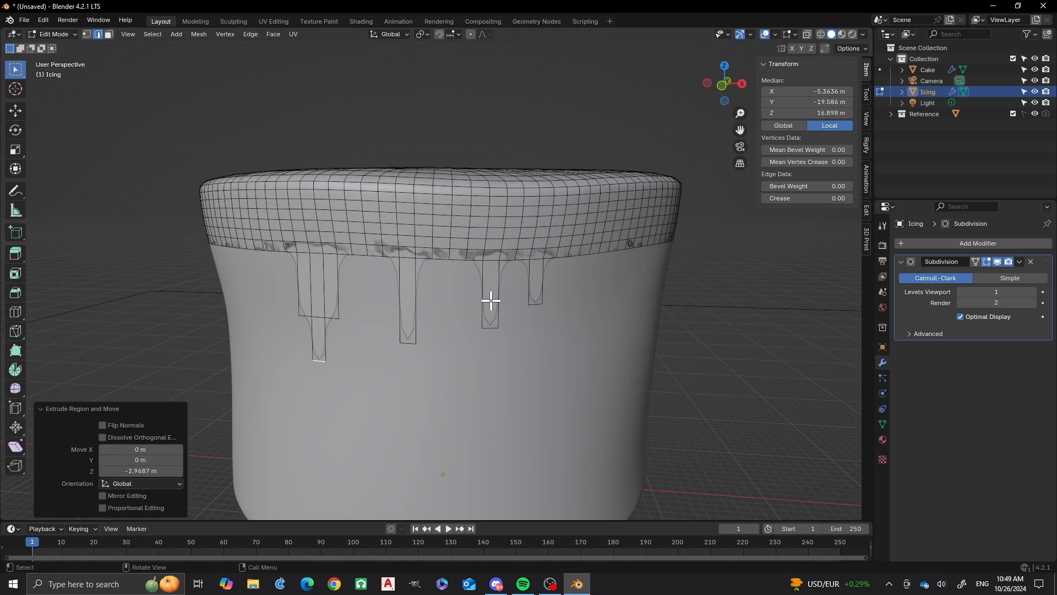
pyautogui.click(459, 263)
pyautogui.press('e')
pyautogui.press('z')
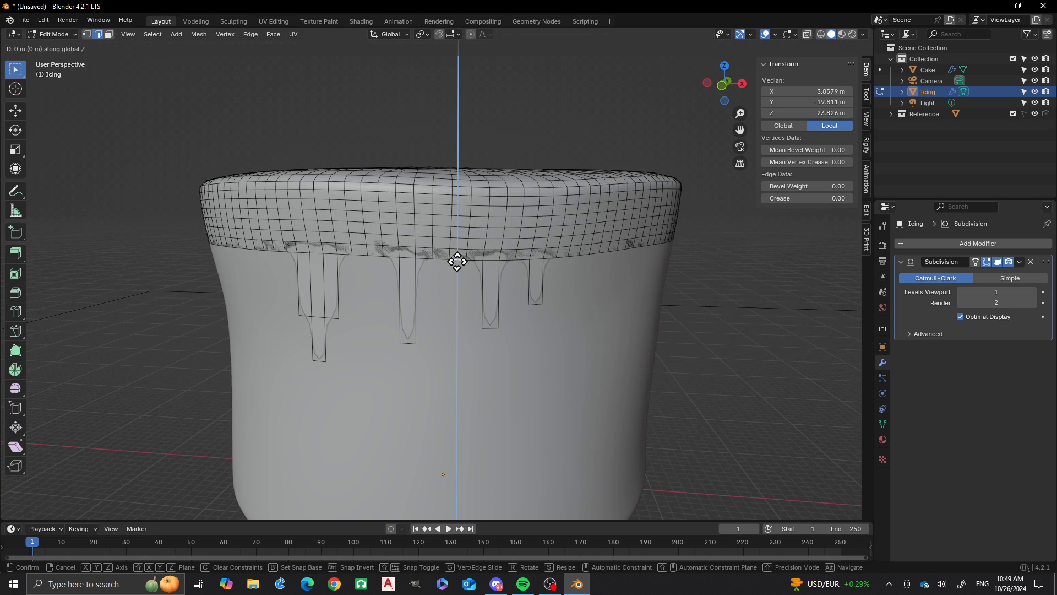
pyautogui.click(453, 289)
# Select three separate rim edges on the icing's +X side and extrude them together down about 2.4 m along Z.
pyautogui.scroll(-2, 343, 276)
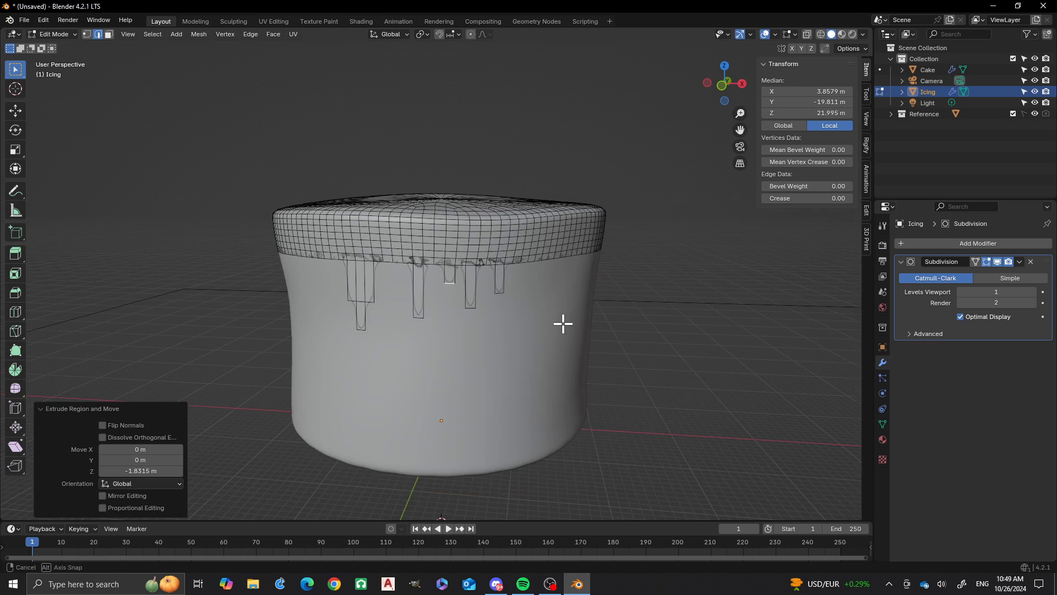
pyautogui.moveTo(562, 323); pyautogui.dragTo(499, 338, button='middle')
pyautogui.click(487, 301)
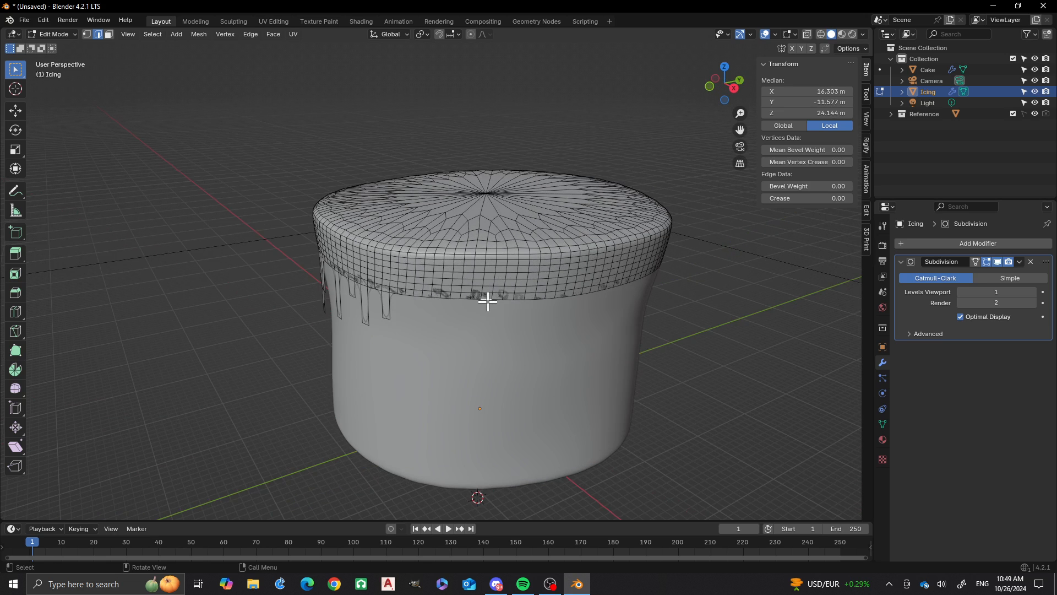
pyautogui.keyDown('shift'); pyautogui.click(438, 299); pyautogui.keyUp('shift')
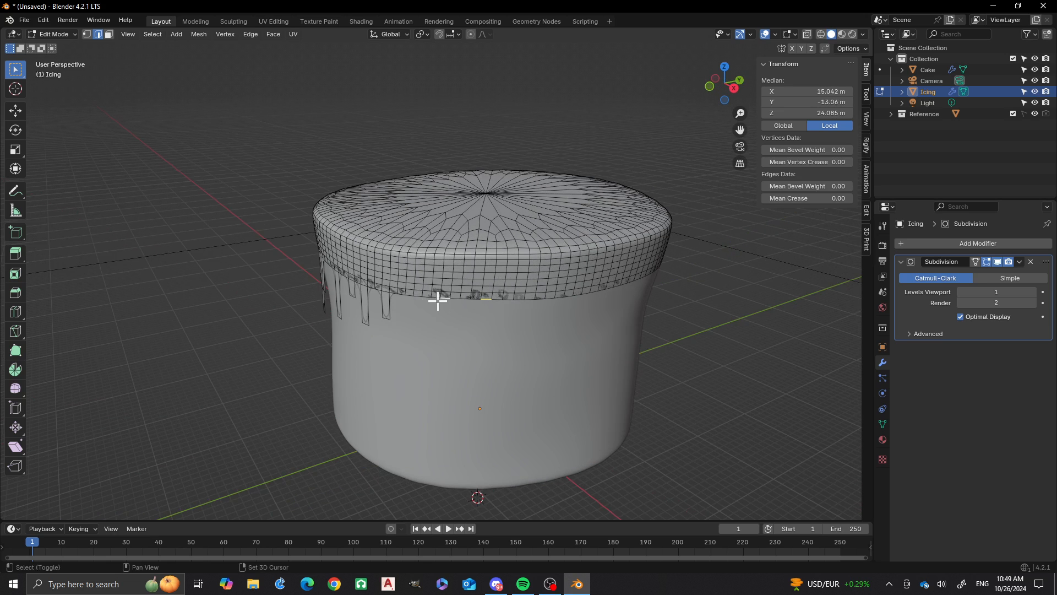
pyautogui.keyDown('shift'); pyautogui.click(595, 295); pyautogui.keyUp('shift')
pyautogui.press('e')
pyautogui.press('z')
pyautogui.click(548, 340)
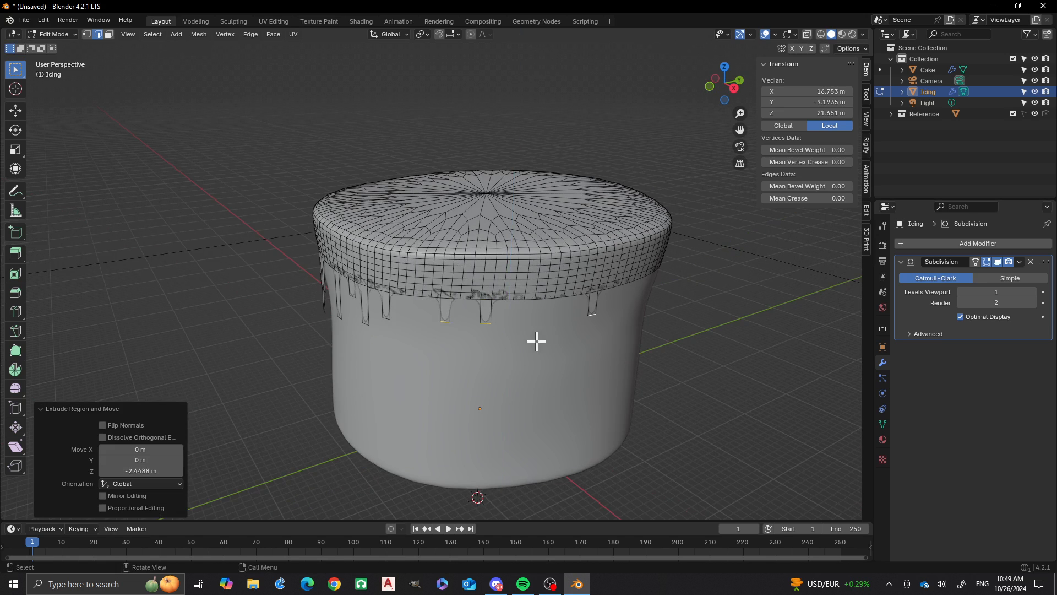
# Extrude two spaced rim edges, continuing around the +X side towards the back, down about 2.5 m and 2.4 m along Z.
pyautogui.moveTo(535, 339); pyautogui.dragTo(562, 344, button='middle')
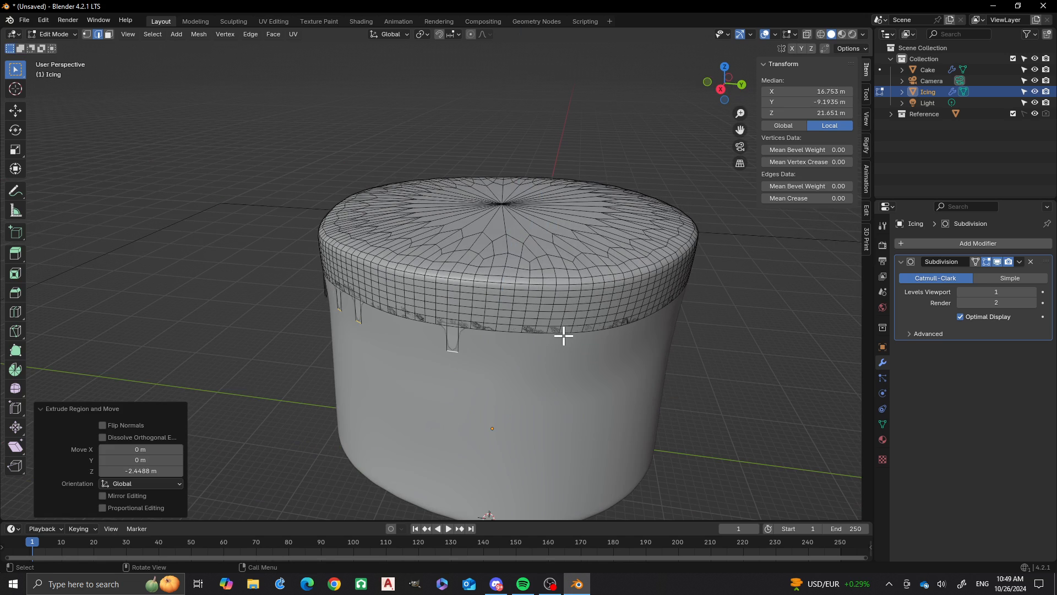
pyautogui.click(564, 336)
pyautogui.press('e')
pyautogui.press('z')
pyautogui.click(559, 362)
pyautogui.keyDown('shift'); pyautogui.moveTo(658, 364); pyautogui.dragTo(418, 359, button='middle'); pyautogui.keyUp('shift')
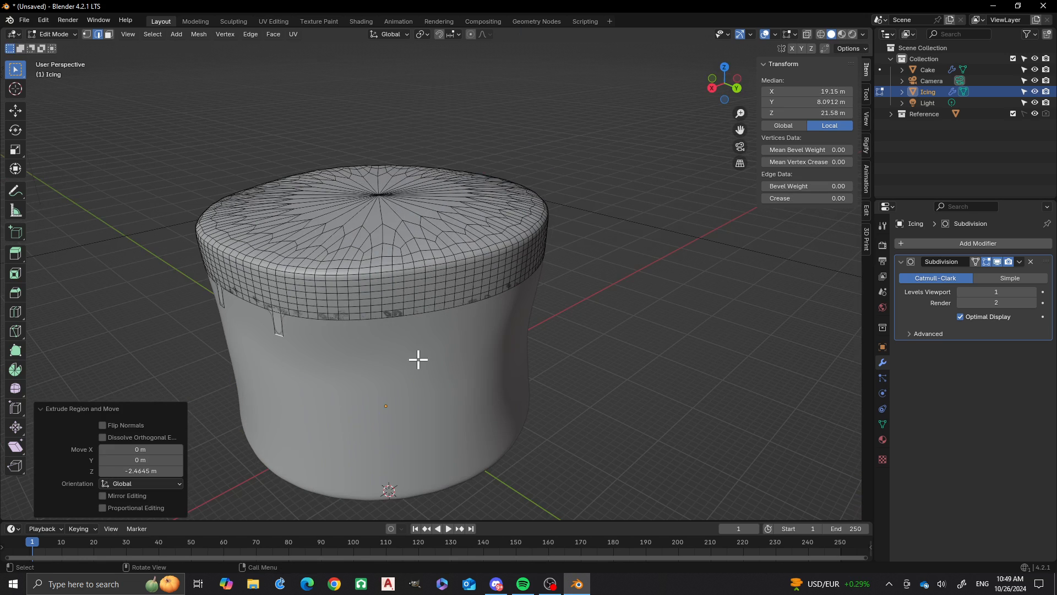
pyautogui.click(420, 313)
pyautogui.press('z')
pyautogui.click(493, 323)
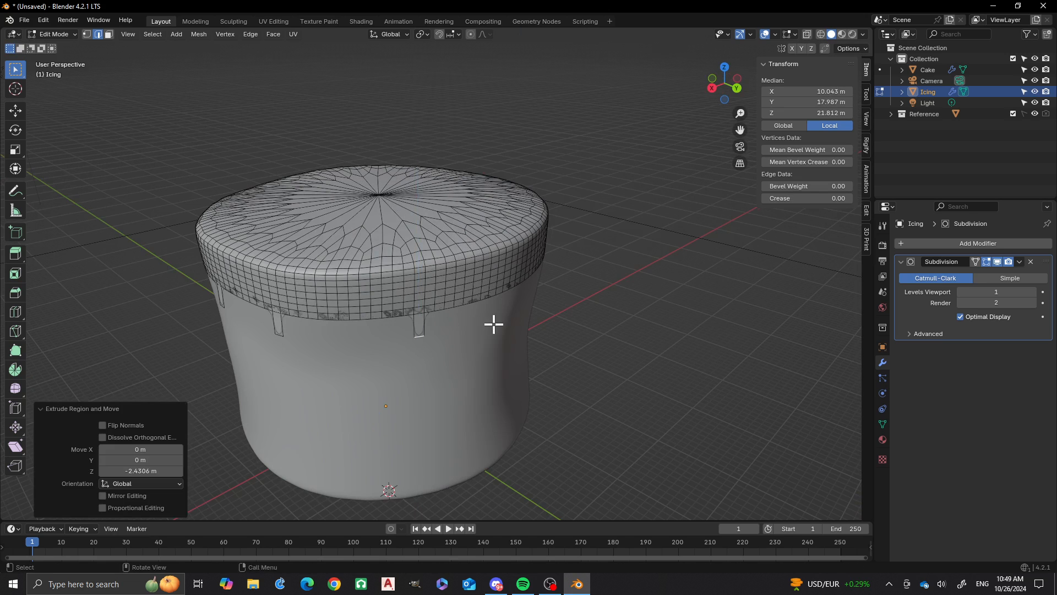
# Extrude a single rim edge on the back of the icing down along Z into a long drip.
pyautogui.moveTo(494, 324); pyautogui.dragTo(427, 324, button='middle')
pyautogui.click(467, 297)
pyautogui.press('e')
pyautogui.press('z')
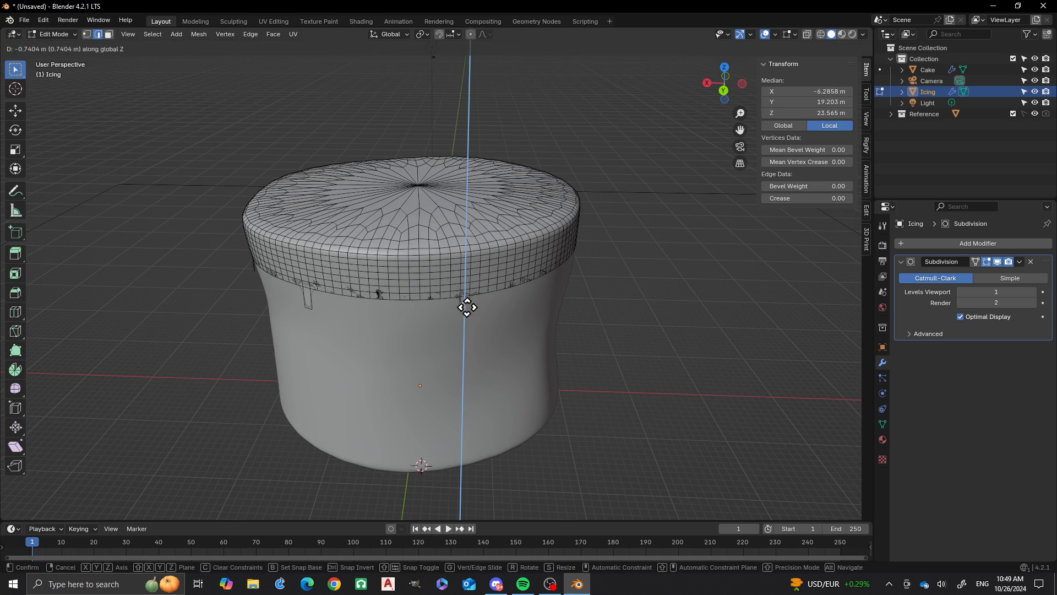
pyautogui.click(461, 339)
# Extrude two more rim edges on the back, between the existing drips, down about 1.9 m and 2.3 m along Z.
pyautogui.click(424, 300)
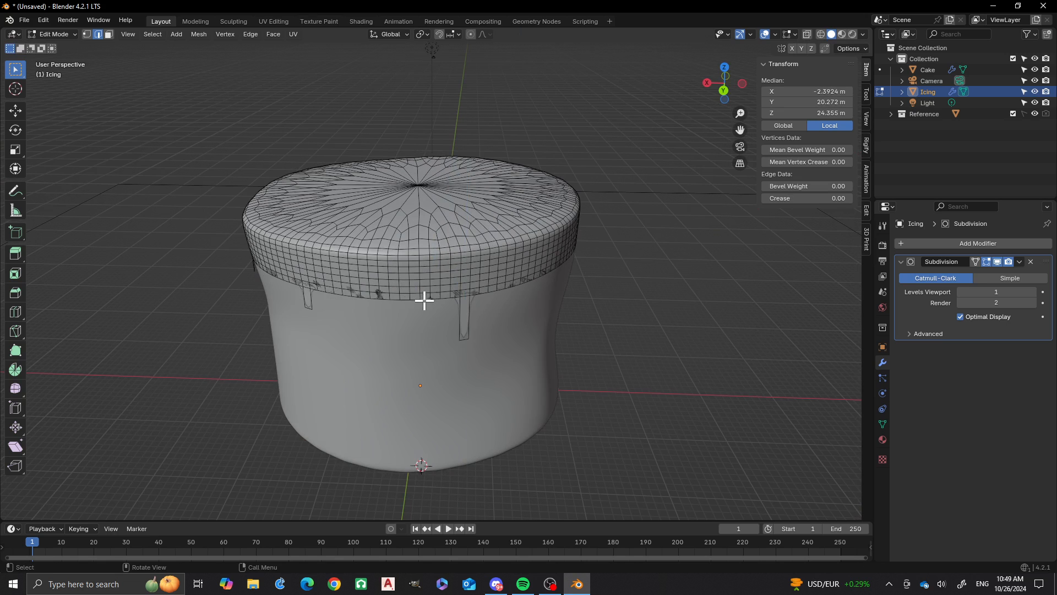
pyautogui.press('e')
pyautogui.press('z')
pyautogui.click(424, 318)
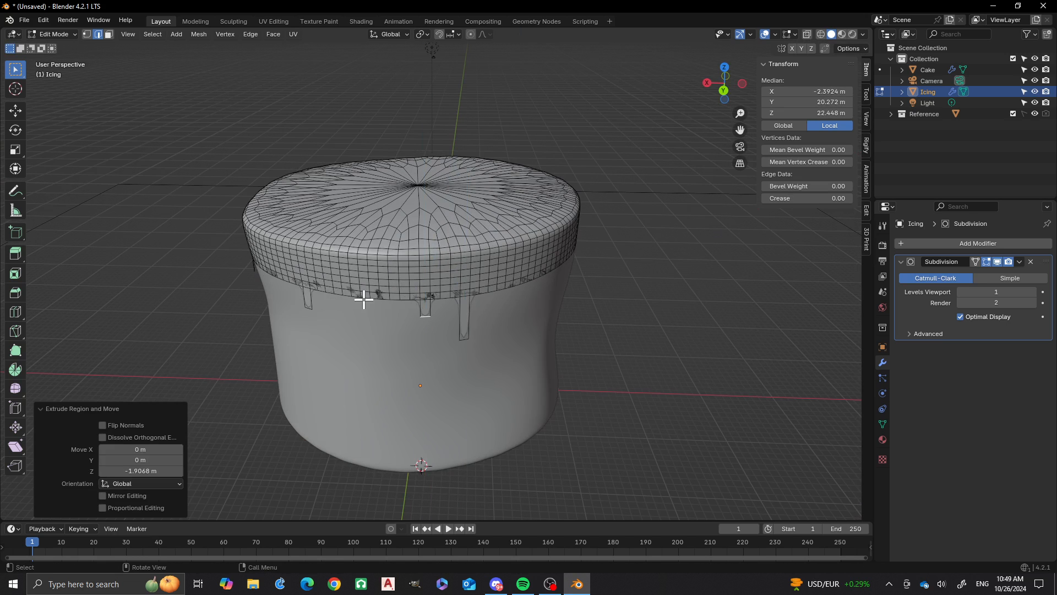
pyautogui.click(364, 299)
pyautogui.press('e')
pyautogui.press('z')
pyautogui.click(363, 316)
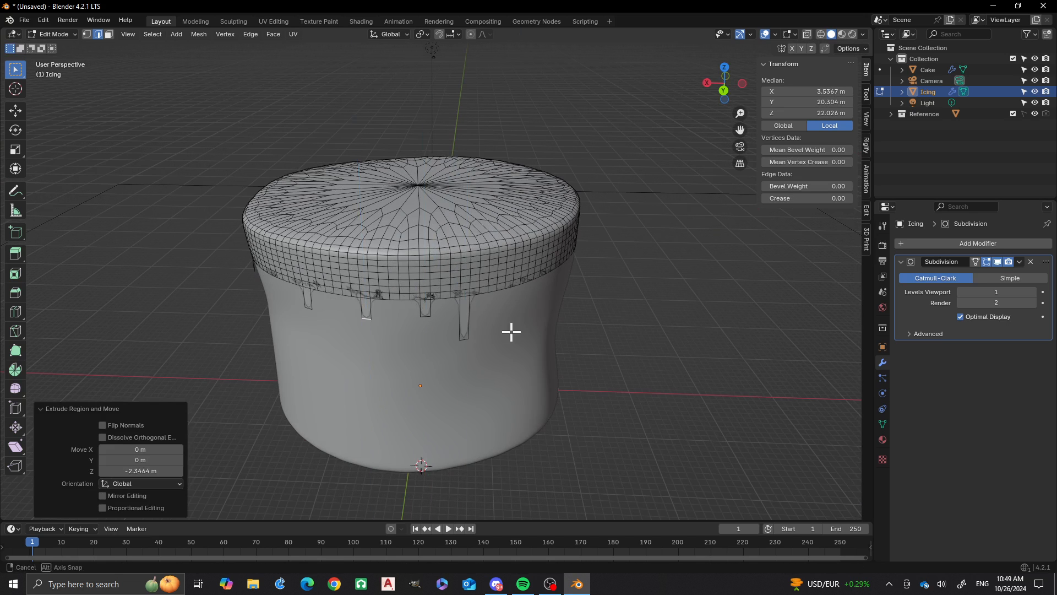
# Select a path of adjacent rim edges on the icing's -X side and extrude it down about 2 m along Z as a wide drip.
pyautogui.moveTo(511, 332); pyautogui.dragTo(493, 319, button='middle')
pyautogui.keyDown('ctrl'); pyautogui.click(488, 315); pyautogui.keyUp('ctrl')
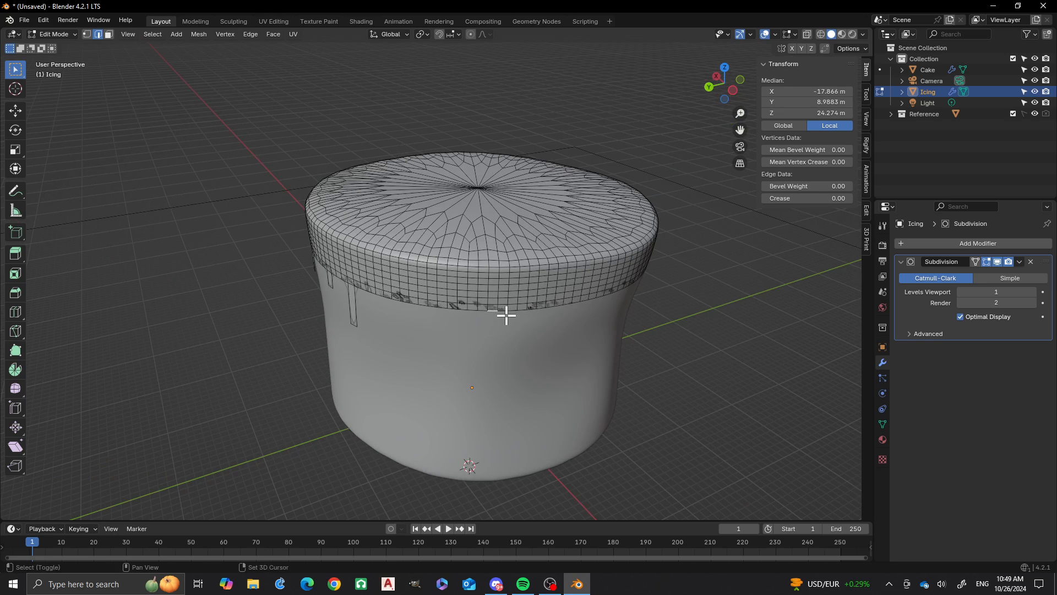
pyautogui.keyDown('ctrl'); pyautogui.click(535, 307); pyautogui.keyUp('ctrl')
pyautogui.press('e')
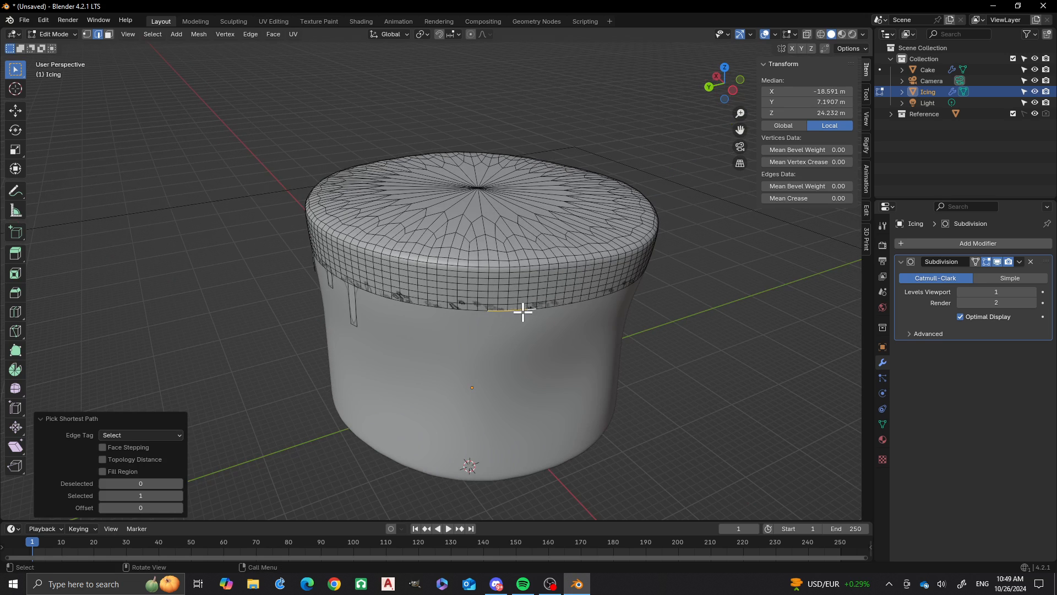
pyautogui.press('z')
pyautogui.click(510, 334)
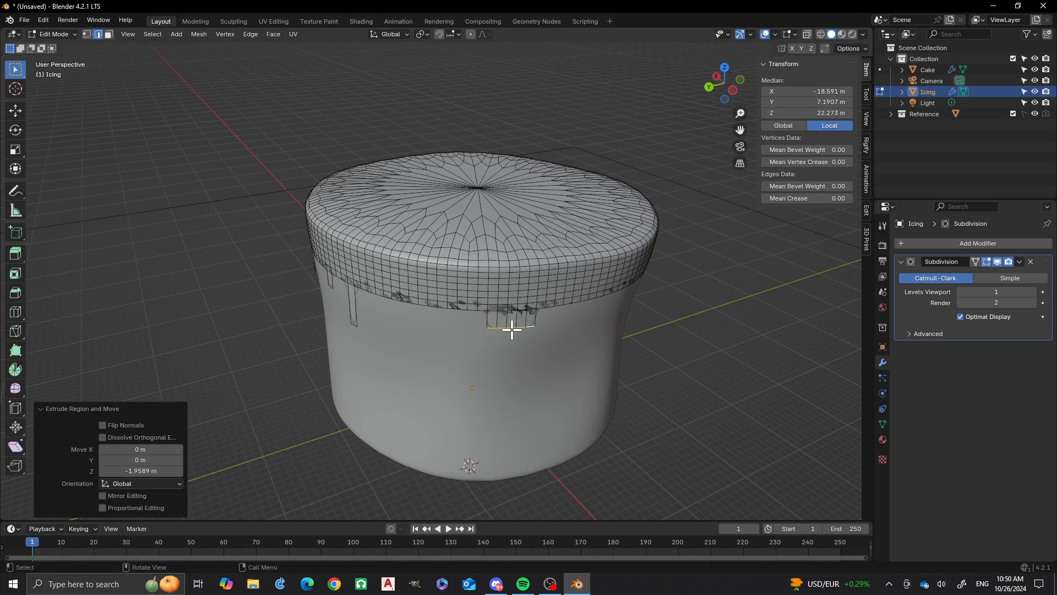
# Extrude two non-adjacent bottom edges of the wide -X side drip down about 2.1 m along Z.
pyautogui.click(500, 332)
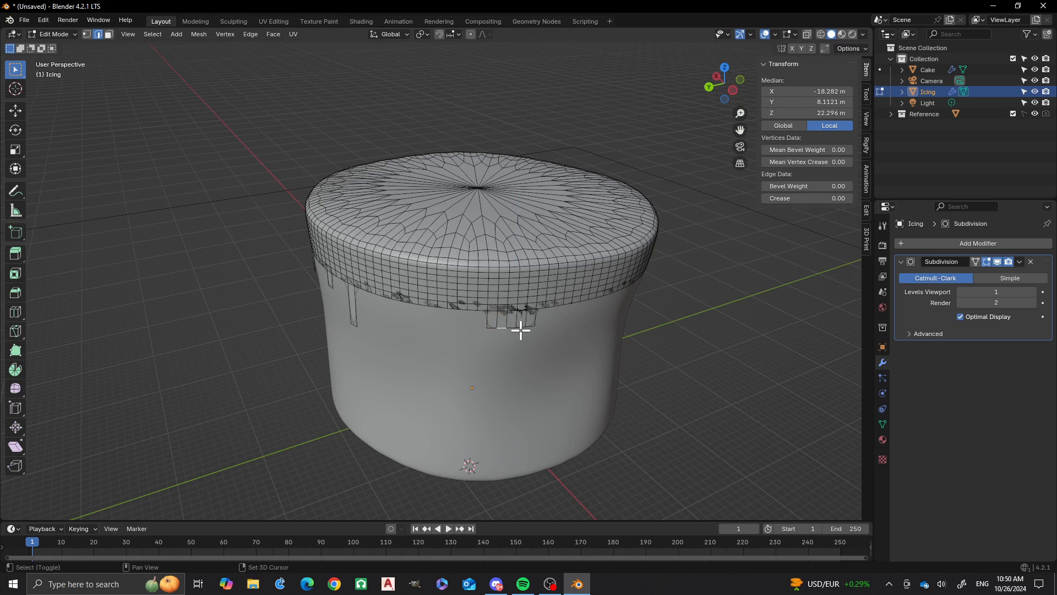
pyautogui.keyDown('shift'); pyautogui.click(521, 331); pyautogui.keyUp('shift')
pyautogui.press('e')
pyautogui.press('z')
pyautogui.click(516, 352)
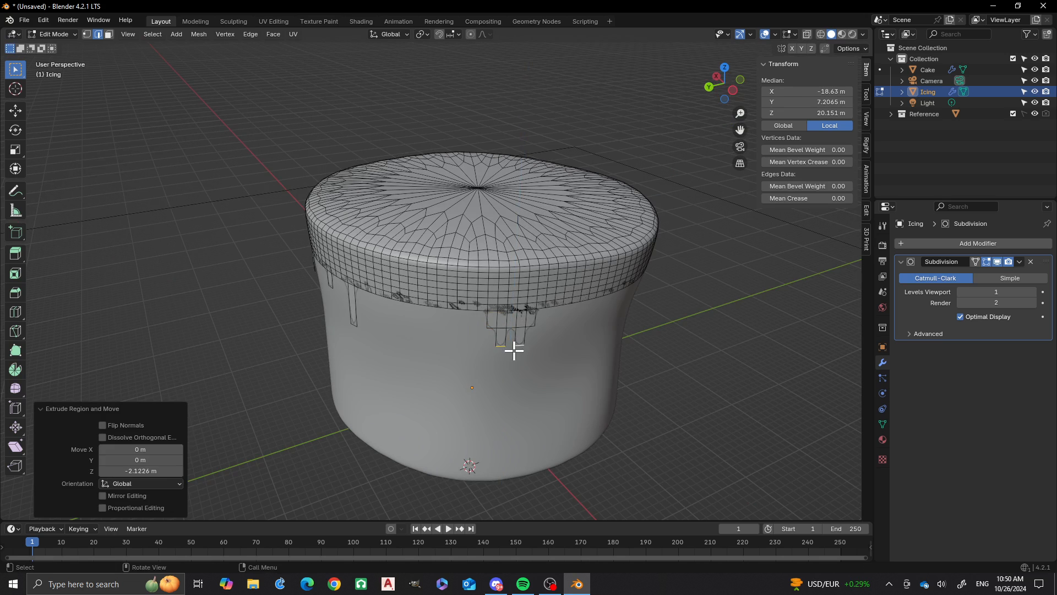
# Lower the bottom edge of one of the two narrow extensions on the wide -X side drip by about 1.8 m along Z.
pyautogui.click(519, 346)
pyautogui.press('e')
pyautogui.press('z')
pyautogui.click(520, 361)
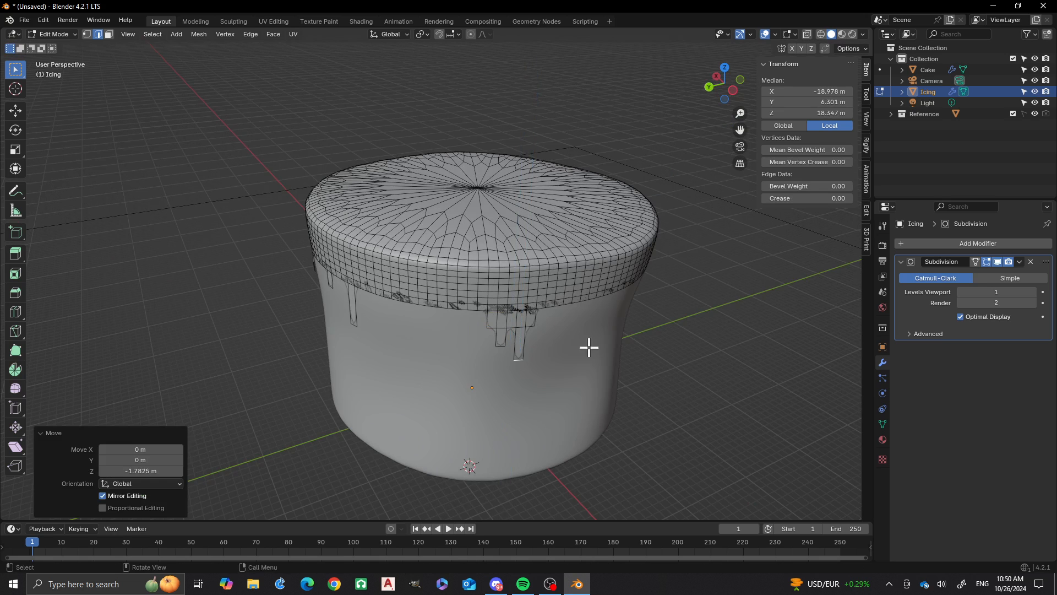
# Select four bottom rim edges, two of them adjacent, on the icing's -X/-Y side and extrude them down about 2 m along Z.
pyautogui.moveTo(587, 347); pyautogui.dragTo(455, 342, button='middle')
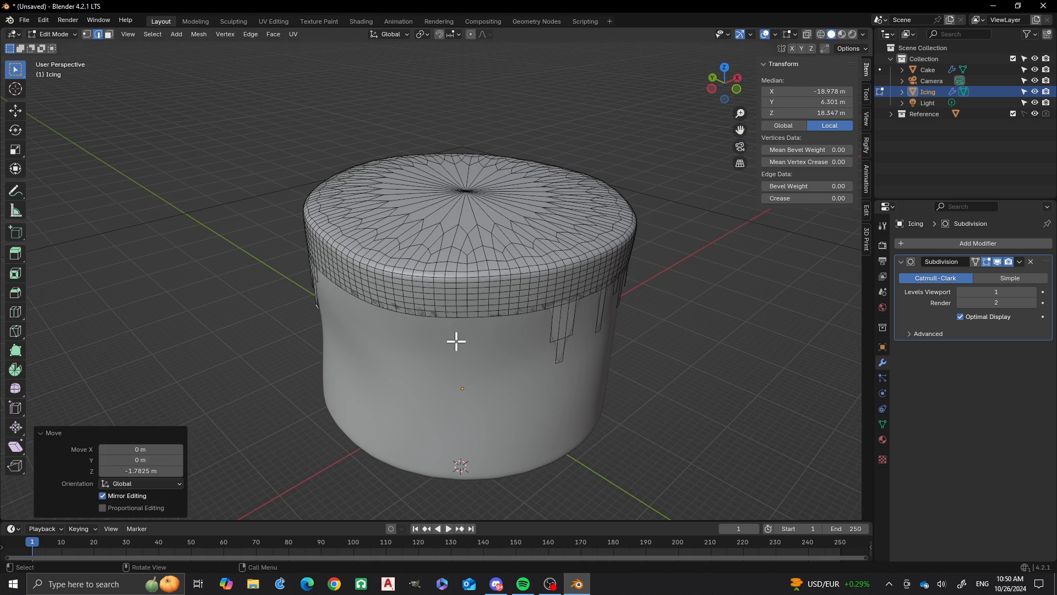
pyautogui.click(426, 315)
pyautogui.keyDown('shift'); pyautogui.click(370, 307); pyautogui.keyUp('shift')
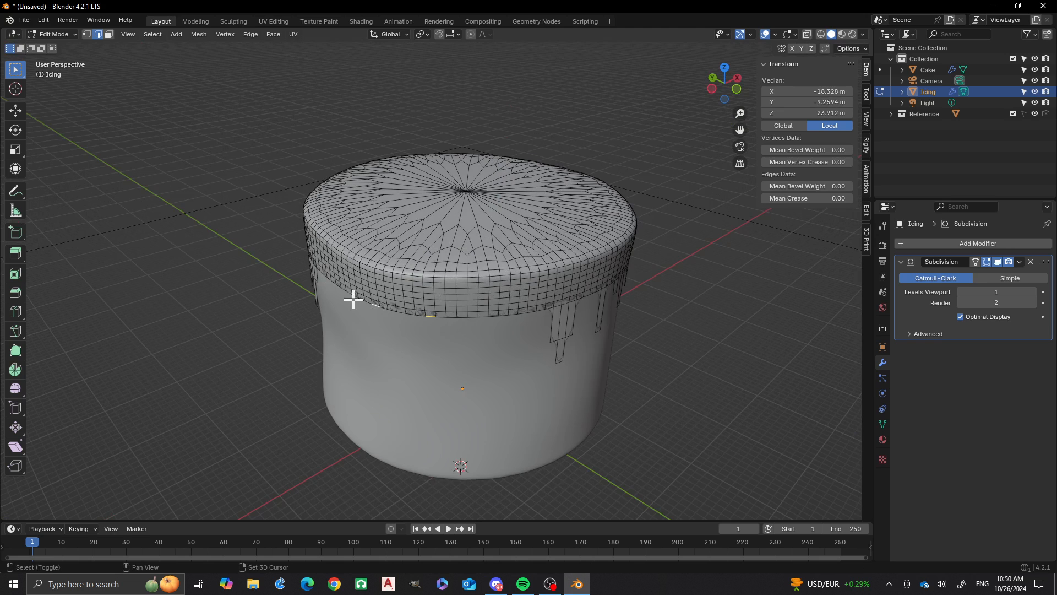
pyautogui.keyDown('shift'); pyautogui.click(342, 287); pyautogui.keyUp('shift')
pyautogui.moveTo(345, 319); pyautogui.dragTo(371, 317, button='middle')
pyautogui.scroll(2, 353, 307)
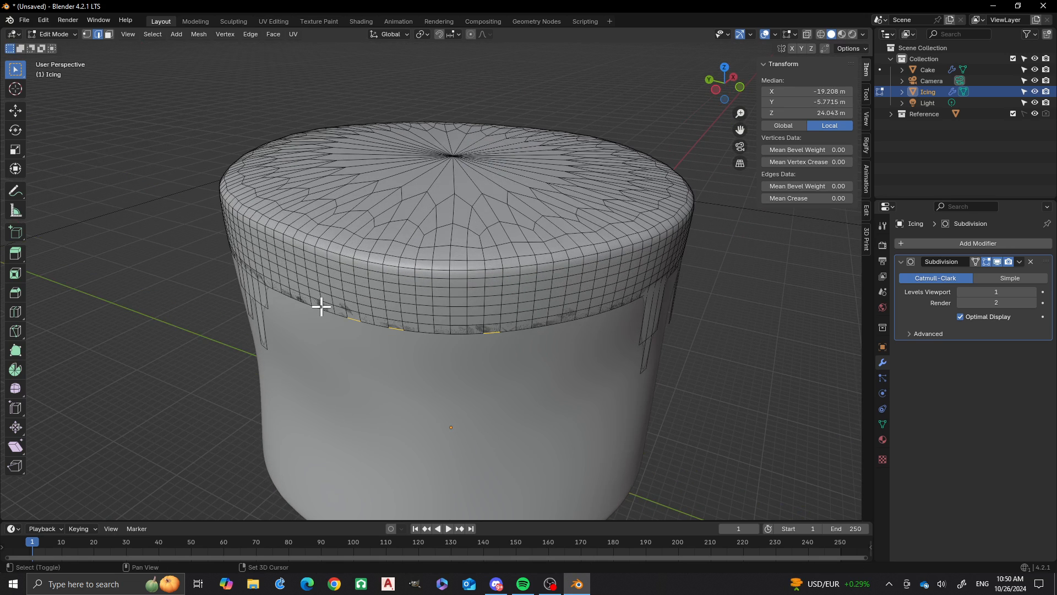
pyautogui.keyDown('shift'); pyautogui.click(330, 313); pyautogui.keyUp('shift')
pyautogui.press('g')
pyautogui.press('z')
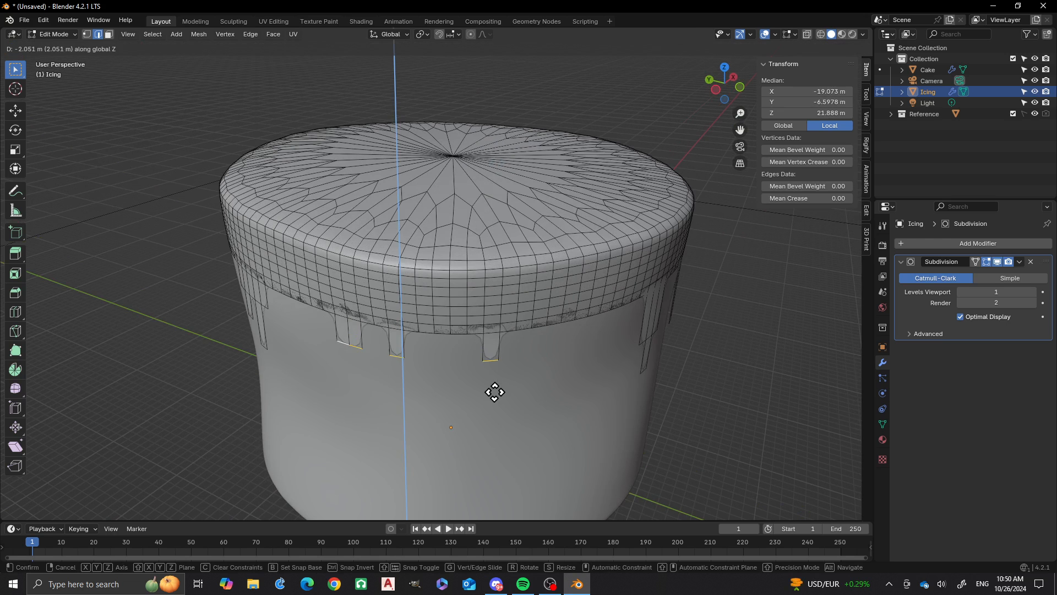
pyautogui.click(494, 390)
# Extrude one bottom edge of the new two-edge drip down about 3.1 m along Z and clear the selection.
pyautogui.click(341, 347)
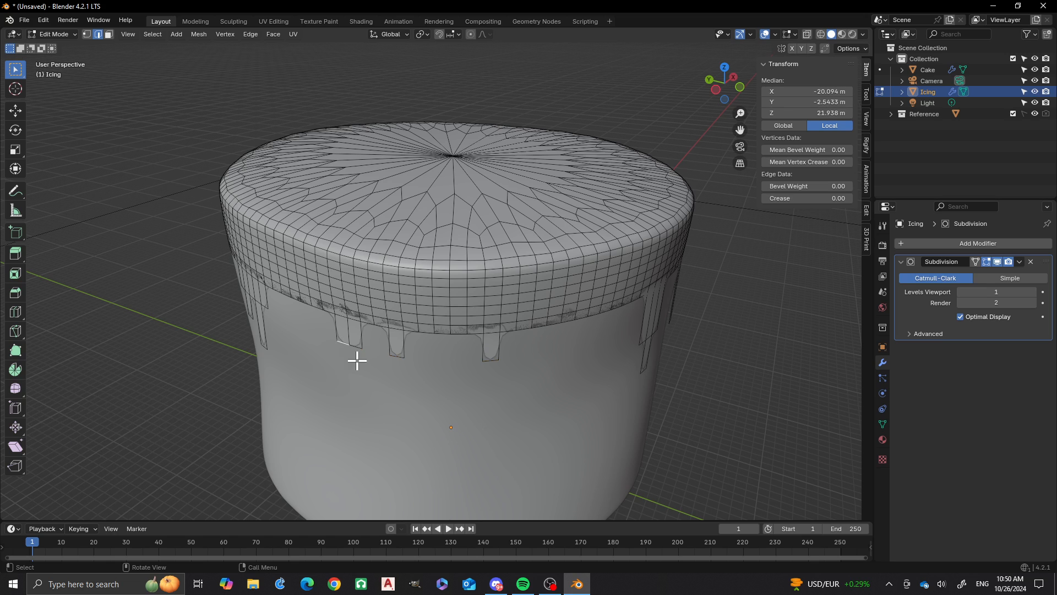
pyautogui.press('e')
pyautogui.press('z')
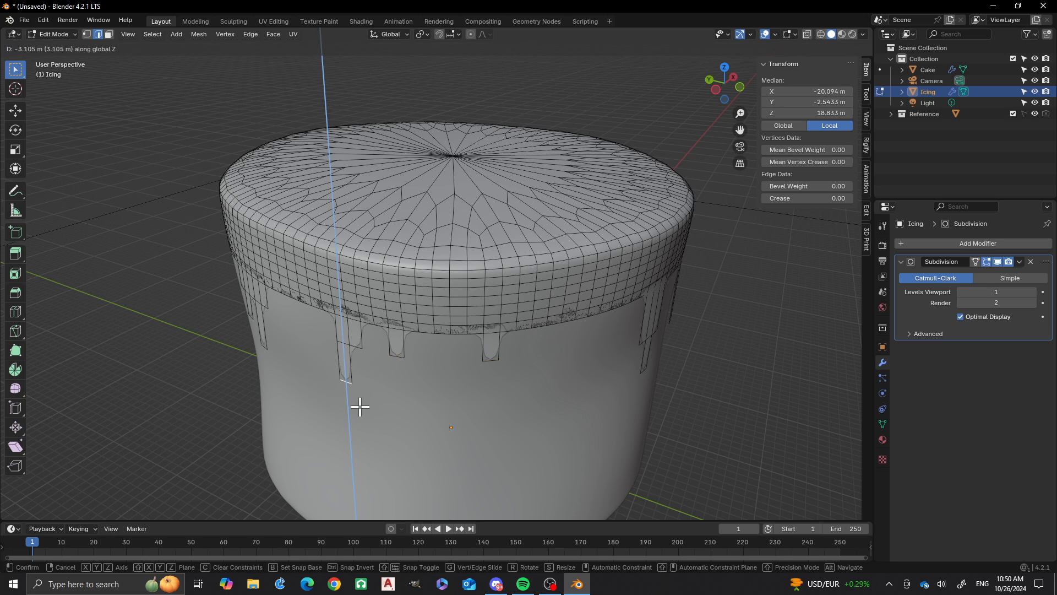
pyautogui.click(359, 407)
pyautogui.scroll(-5, 446, 289)
pyautogui.click(252, 245)
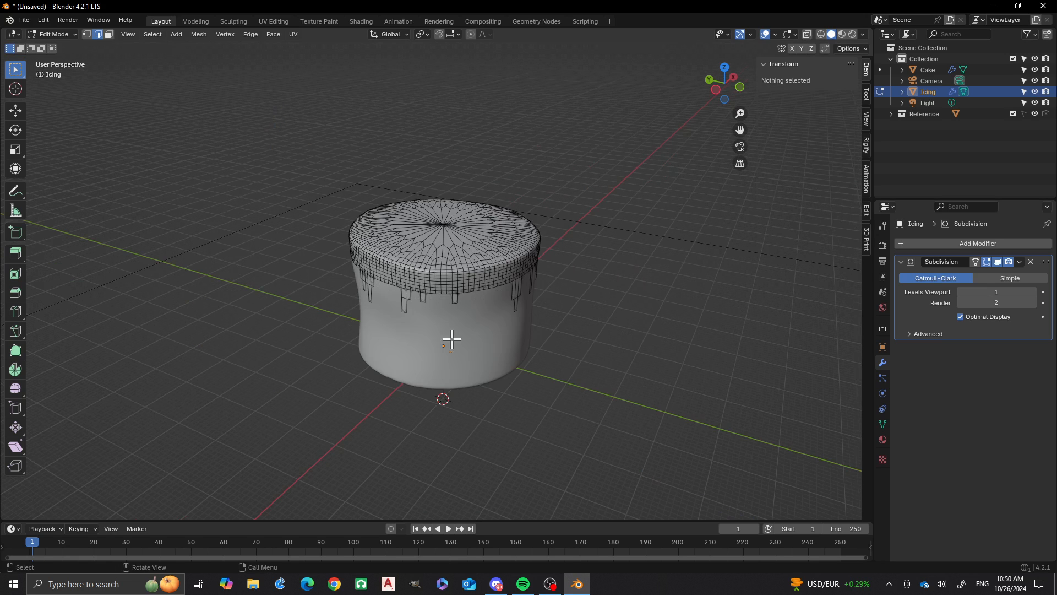
# Select a path of adjacent rim edges in the gap beside the existing wide drip and extrude it down about 3.2 m along Z.
pyautogui.moveTo(458, 340); pyautogui.dragTo(428, 319, button='middle')
pyautogui.press('Tab')
pyautogui.scroll(3, 430, 372)
pyautogui.moveTo(437, 312)
pyautogui.mouseDown(button='middle')
pyautogui.moveTo(449, 329)
pyautogui.moveTo(434, 303)
pyautogui.mouseUp(button='middle')
pyautogui.press('Tab')
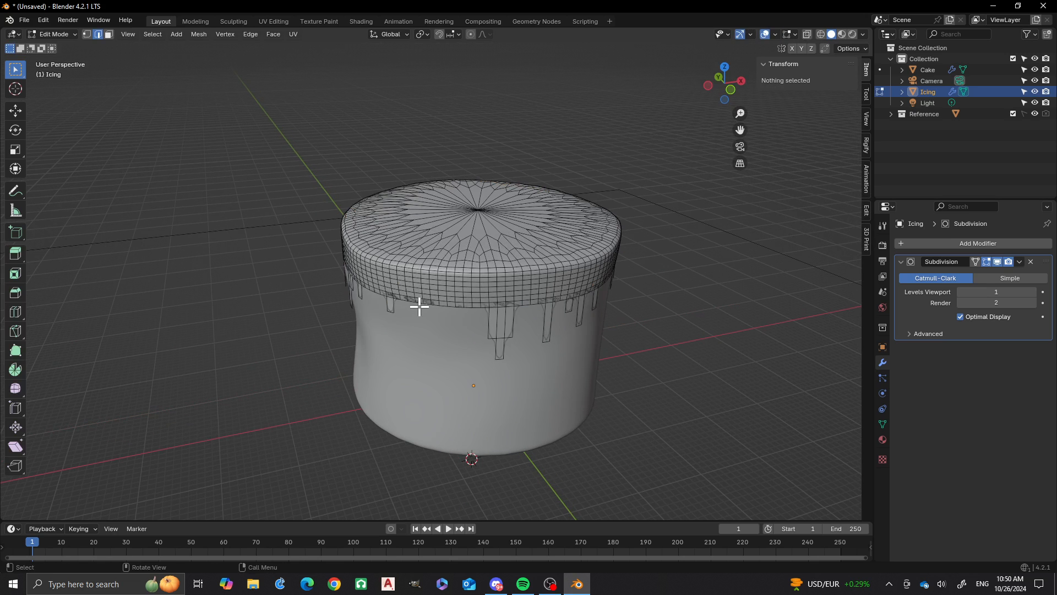
pyautogui.click(419, 306)
pyautogui.scroll(3, 435, 308)
pyautogui.keyDown('ctrl'); pyautogui.click(483, 345); pyautogui.keyUp('ctrl')
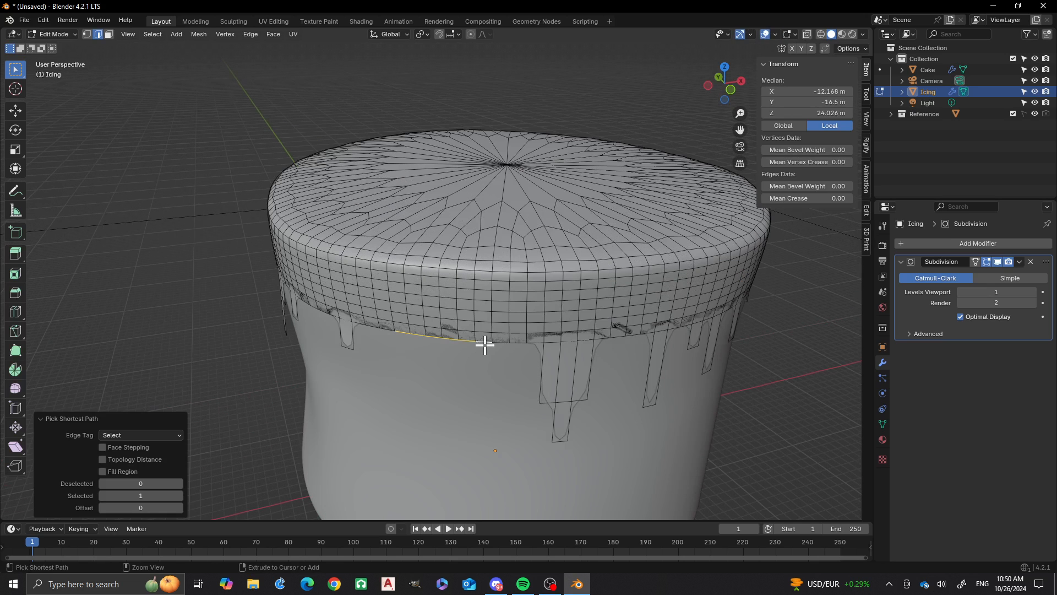
pyautogui.press('e')
pyautogui.press('z')
pyautogui.click(438, 389)
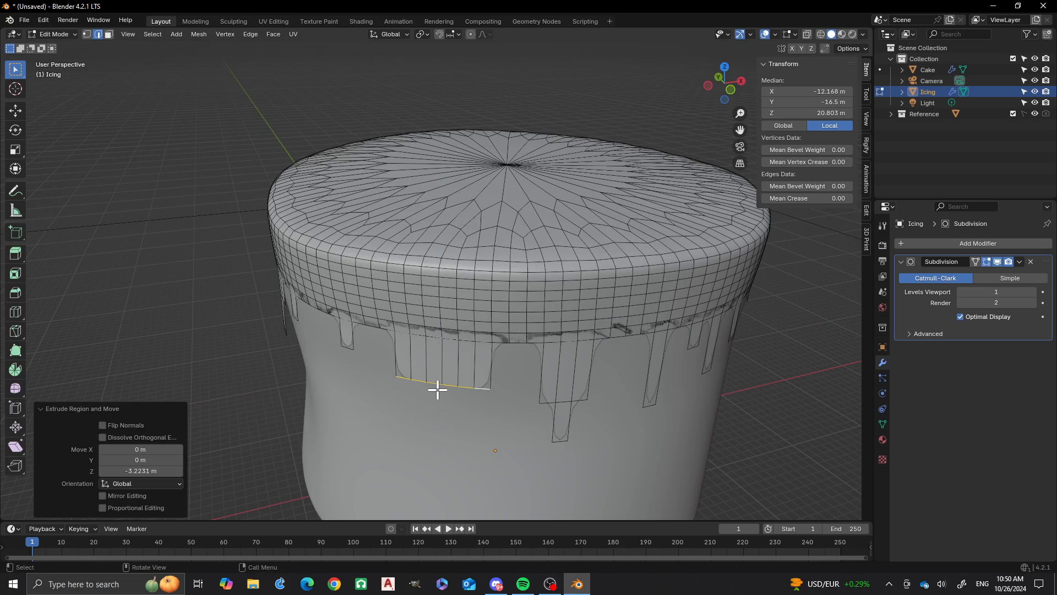
# Extrude the adjacent middle bottom edges of the new wide drip down about 1.2 m along Z.
pyautogui.click(433, 384)
pyautogui.keyDown('shift'); pyautogui.click(469, 387); pyautogui.keyUp('shift')
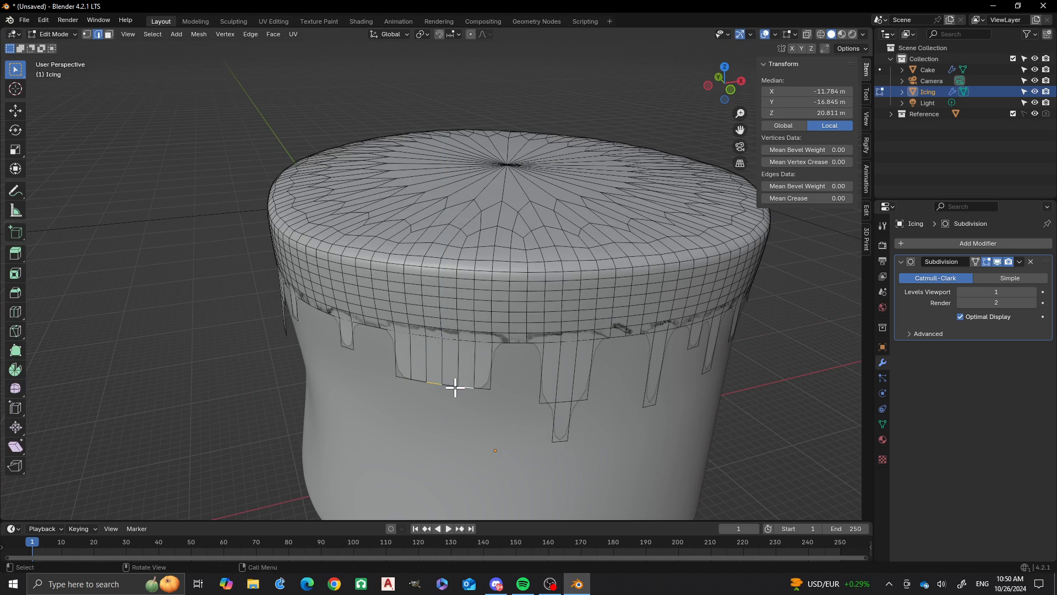
pyautogui.press('e')
pyautogui.press('z')
pyautogui.click(437, 418)
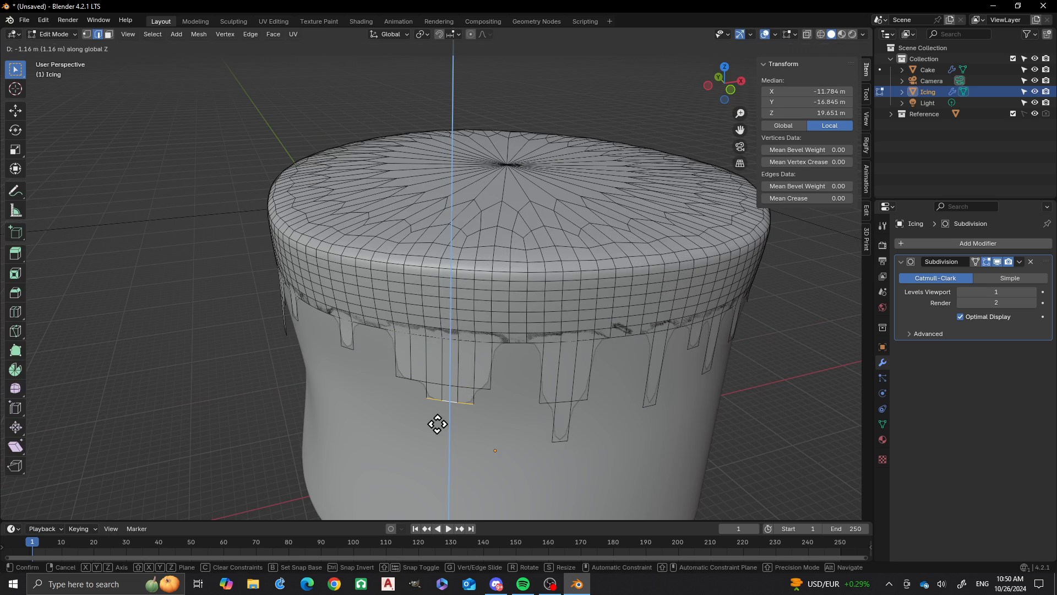
# Extrude the outermost bottom edge at the wide drip's -X end down about 4 m along Z and return to Object Mode.
pyautogui.click(402, 389)
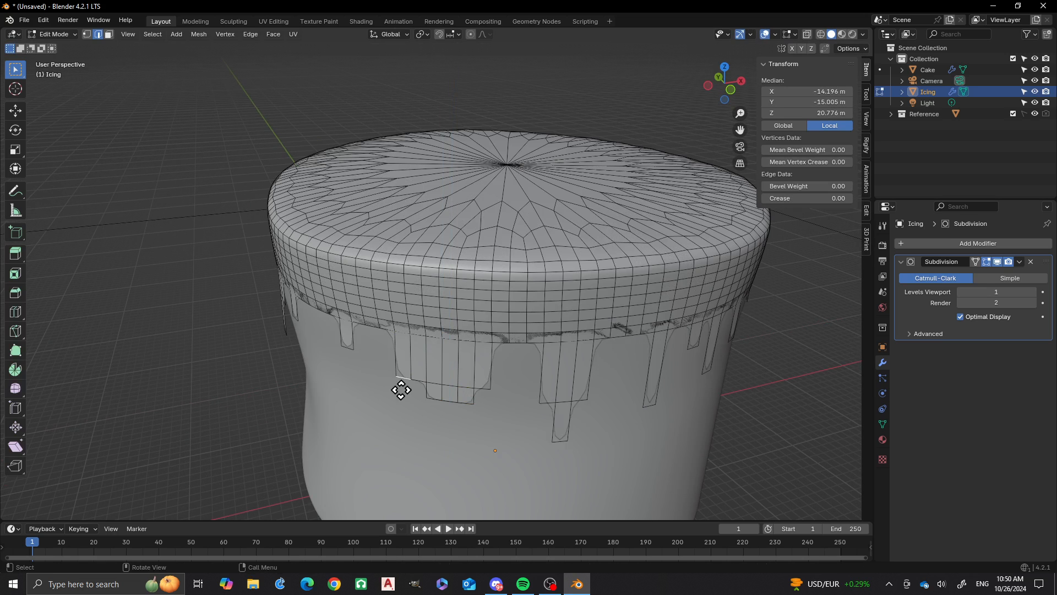
pyautogui.press('e')
pyautogui.press('z')
pyautogui.click(390, 434)
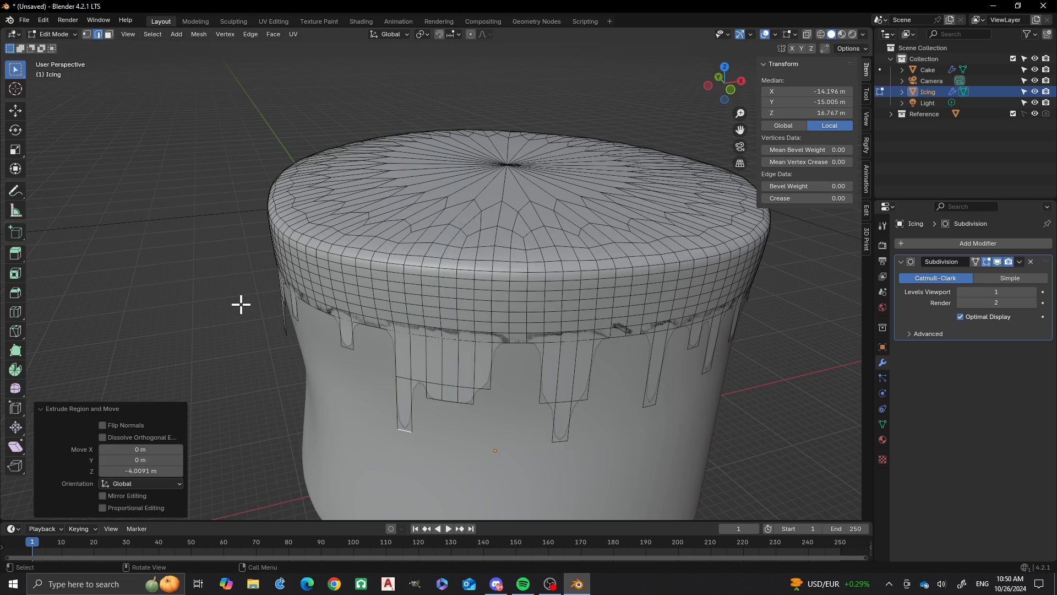
pyautogui.click(278, 275)
pyautogui.scroll(-4, 378, 264)
pyautogui.press('Tab')
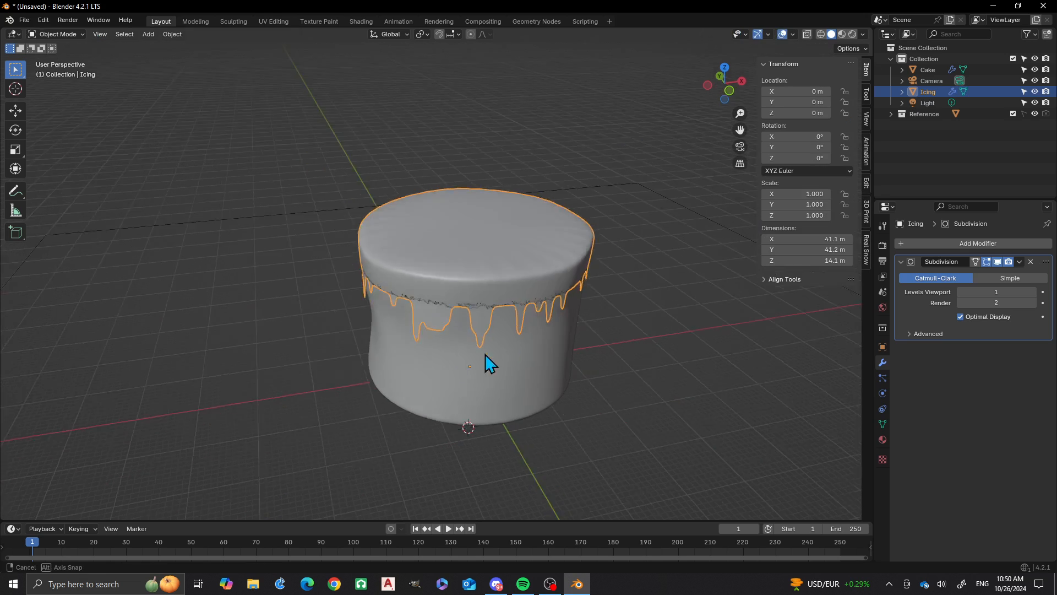
# Add a Solidify modifier to the Icing object.
pyautogui.moveTo(489, 361); pyautogui.dragTo(511, 322, button='middle')
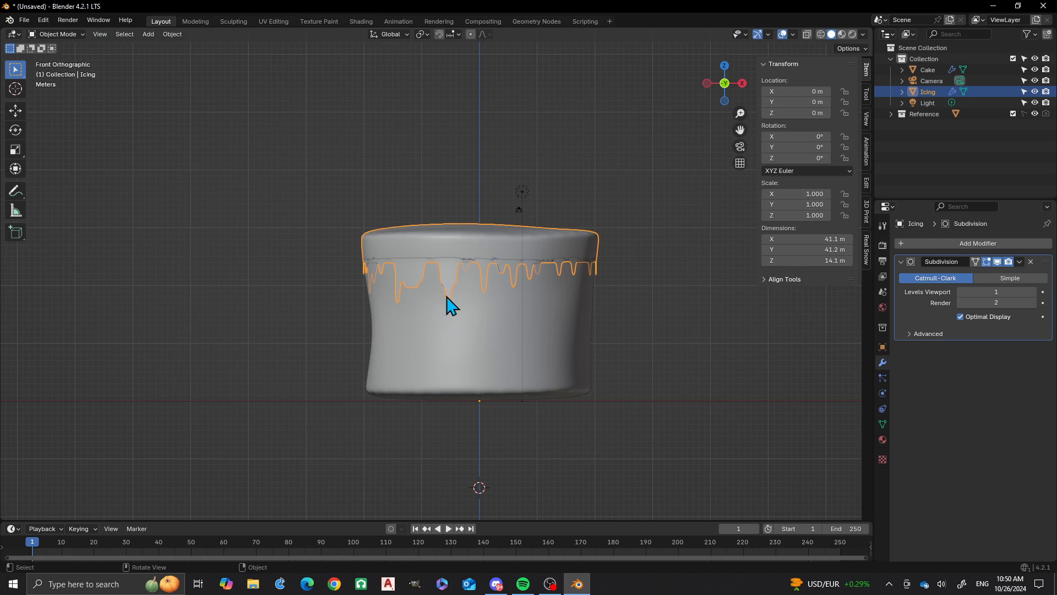
pyautogui.scroll(2, 463, 309)
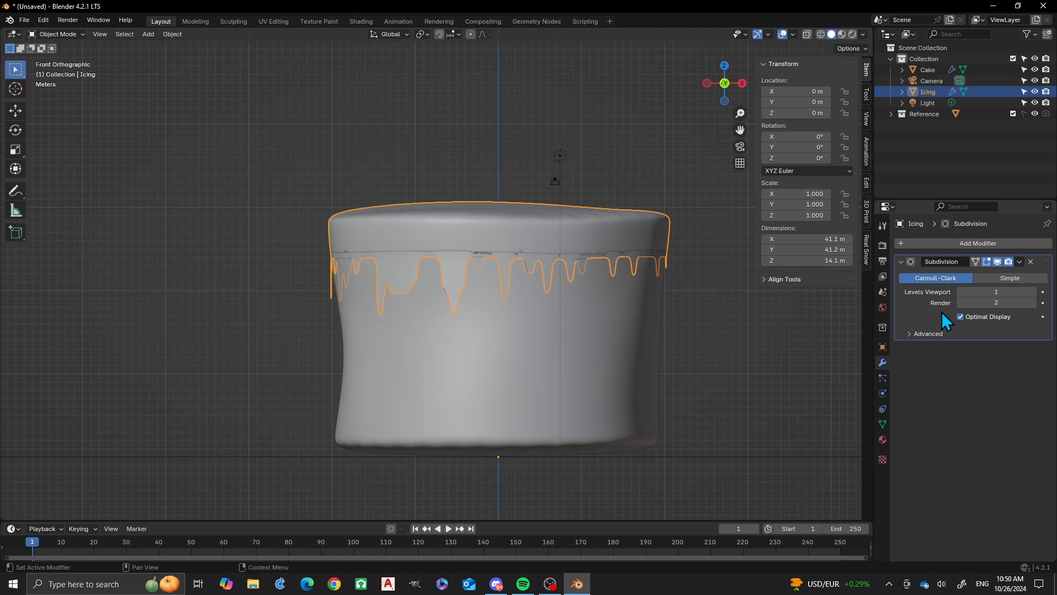
pyautogui.click(930, 243)
pyautogui.click(930, 243)
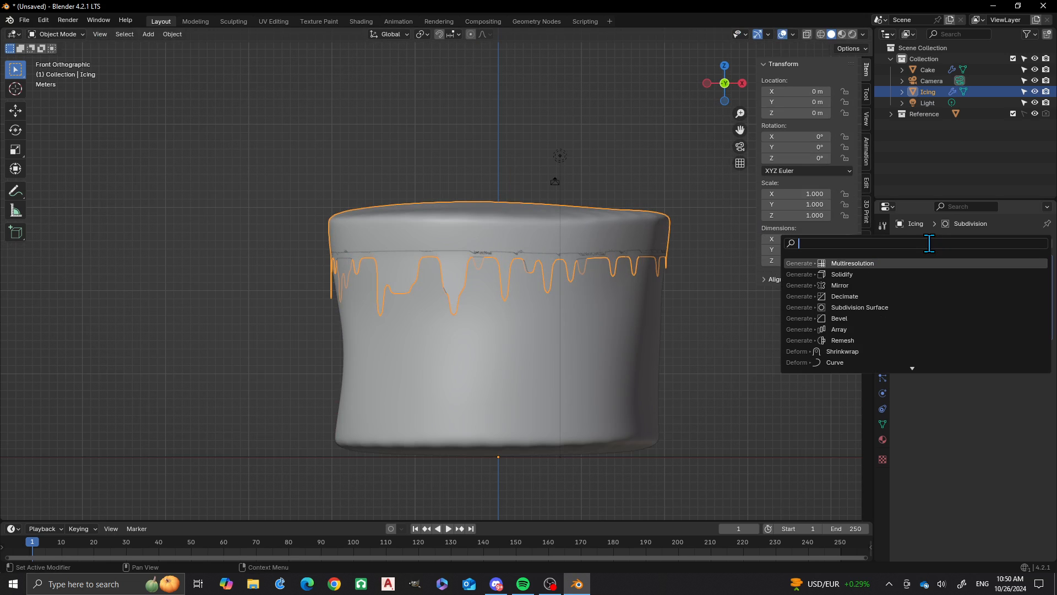
pyautogui.write('soli')
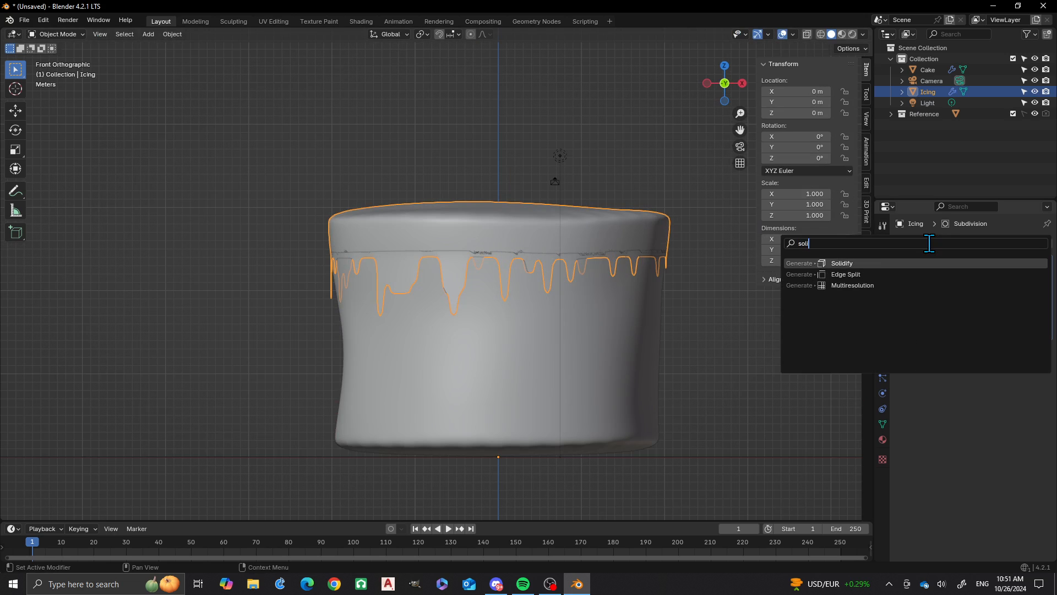
pyautogui.press('Return')
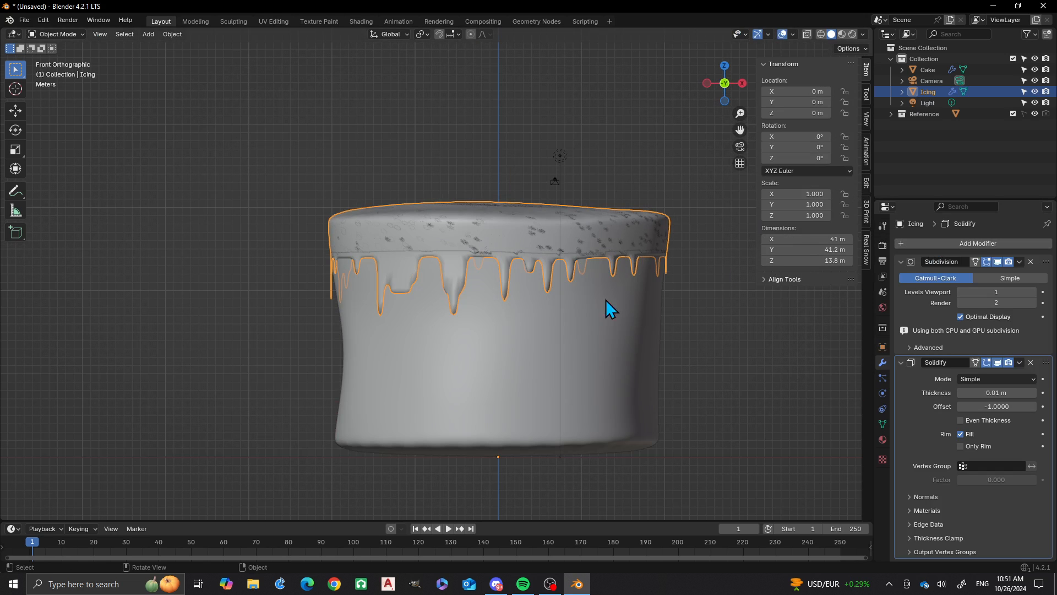
# Set the icing's Solidify thickness to 0.31 m and its offset to 1.
pyautogui.moveTo(513, 329); pyautogui.dragTo(479, 325, button='middle')
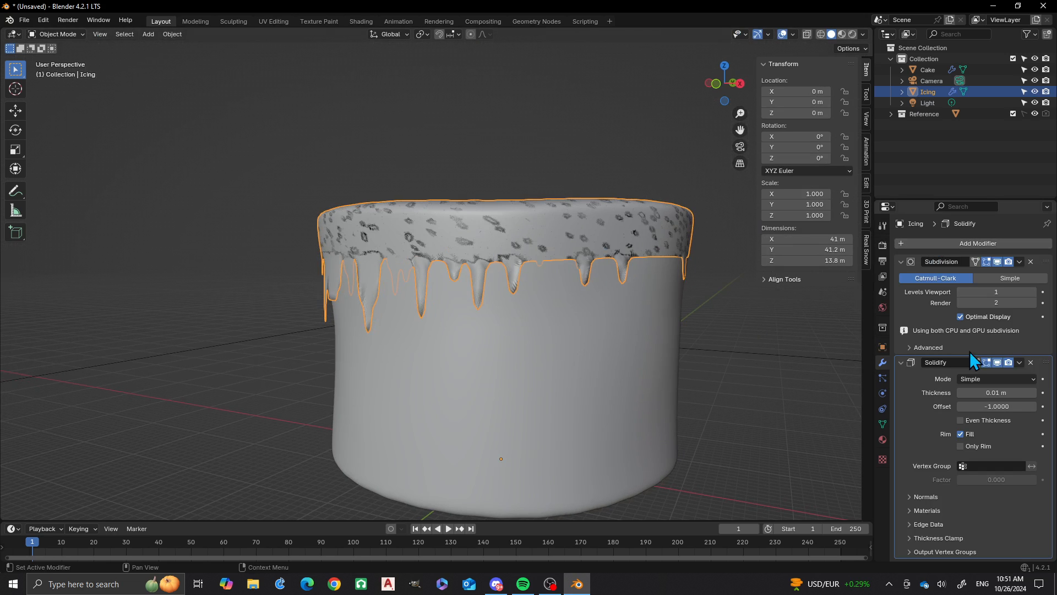
pyautogui.moveTo(983, 392); pyautogui.dragTo(1035, 395)
pyautogui.scroll(-3, 578, 325)
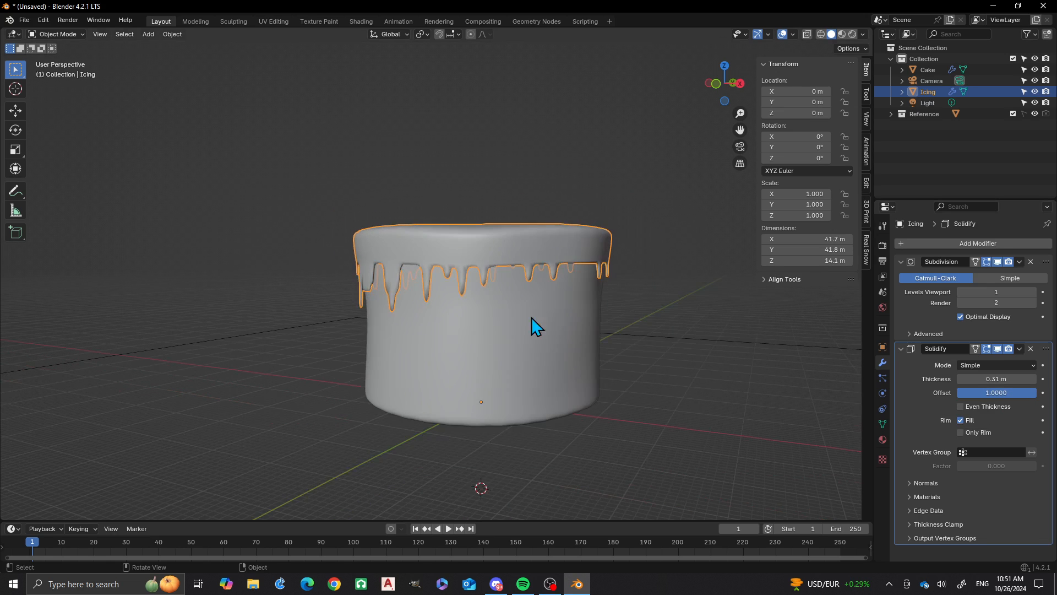
pyautogui.moveTo(530, 317); pyautogui.dragTo(446, 328, button='middle')
pyautogui.scroll(2, 468, 315)
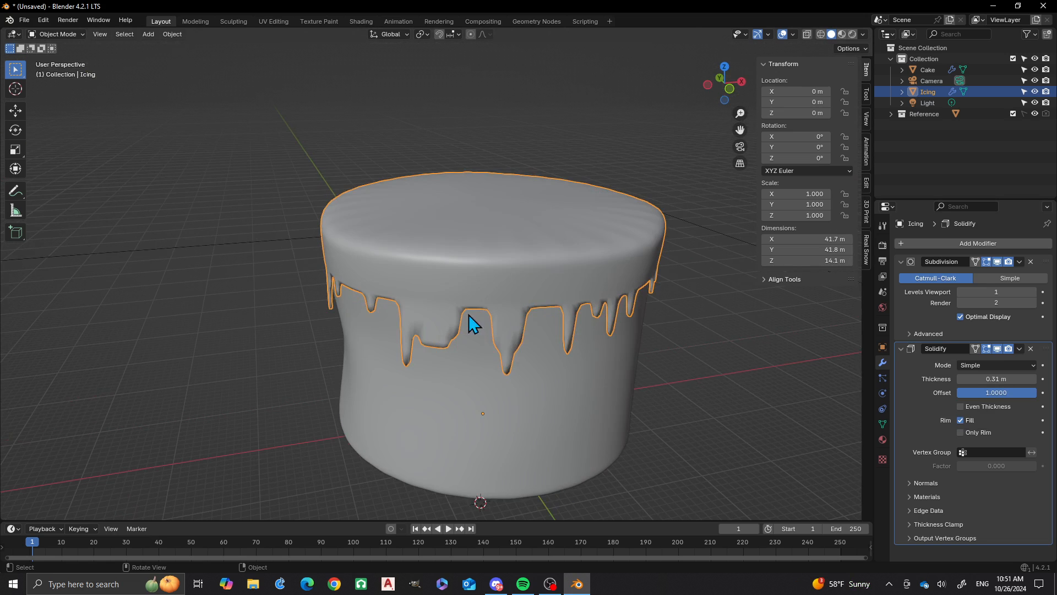
pyautogui.moveTo(534, 334); pyautogui.dragTo(474, 333, button='middle')
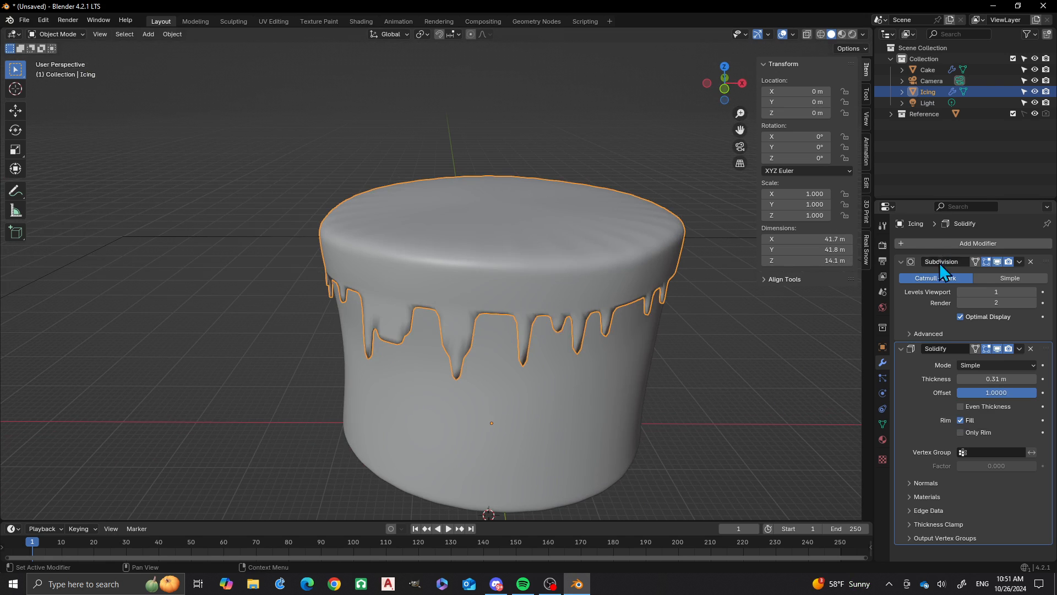
# Collapse the Subdivision and Solidify modifier settings and add a Shrinkwrap modifier to the Icing.
pyautogui.click(900, 348)
pyautogui.click(901, 259)
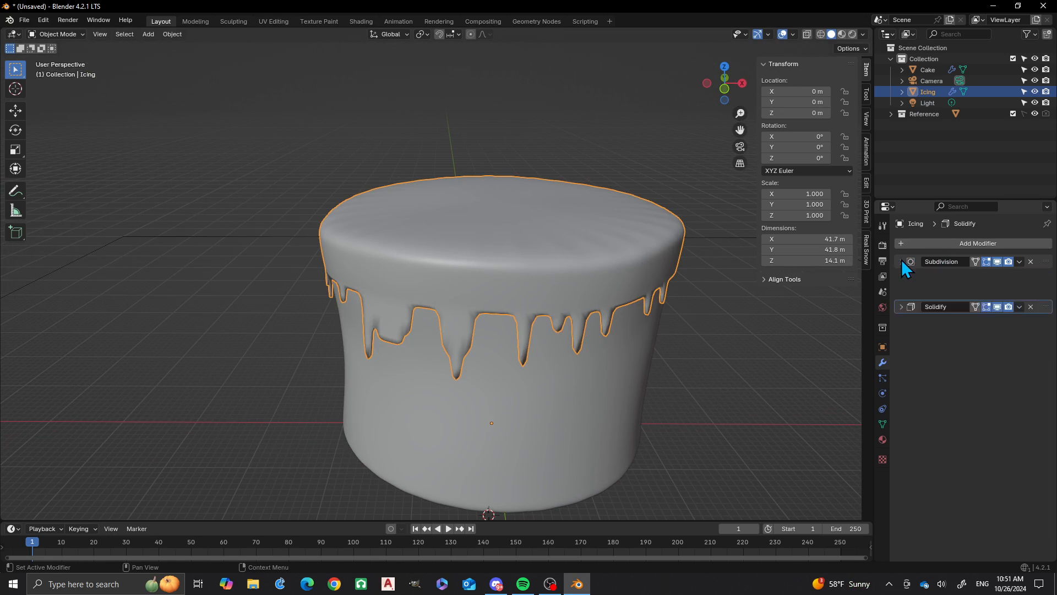
pyautogui.click(937, 245)
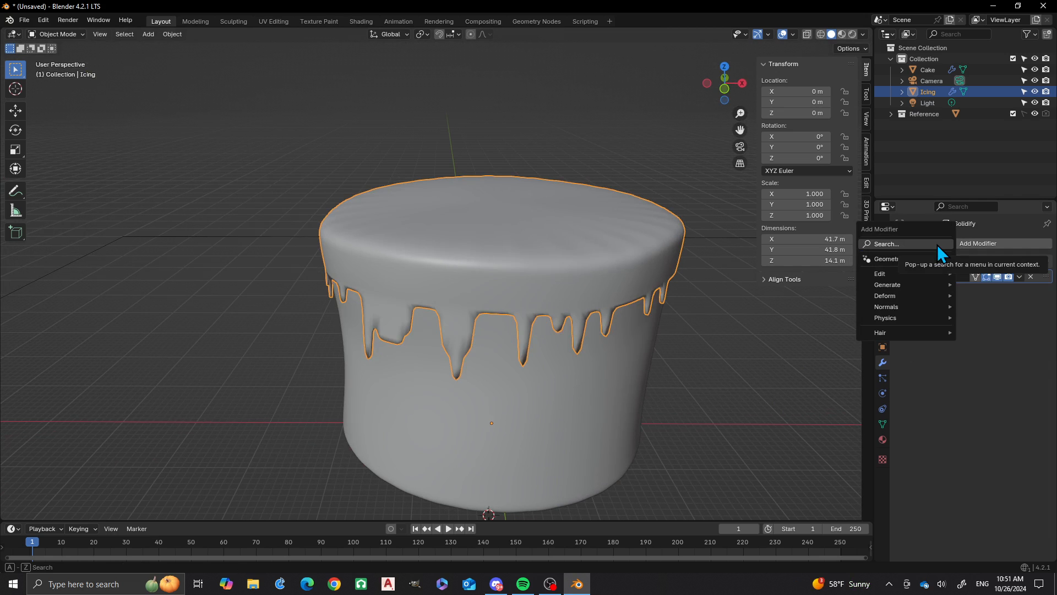
pyautogui.click(937, 244)
pyautogui.write('shrink')
pyautogui.press('Return')
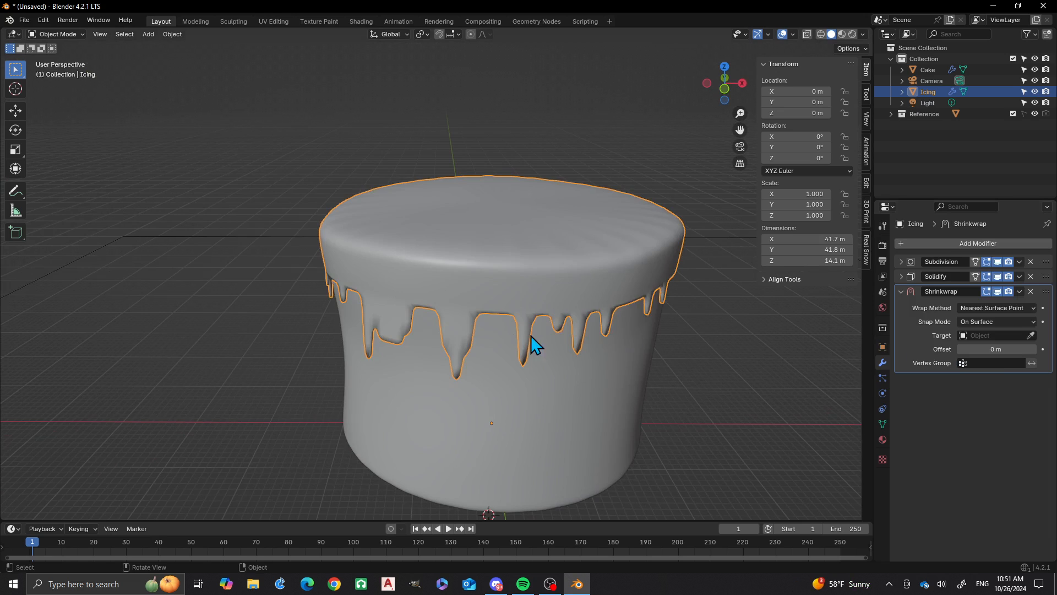
# Set the Cake object as the target of the icing's Shrinkwrap modifier.
pyautogui.scroll(-3, 557, 289)
pyautogui.moveTo(528, 306)
pyautogui.mouseDown(button='middle')
pyautogui.moveTo(442, 317)
pyautogui.moveTo(514, 256)
pyautogui.moveTo(552, 250)
pyautogui.moveTo(514, 294)
pyautogui.moveTo(542, 292)
pyautogui.mouseUp(button='middle')
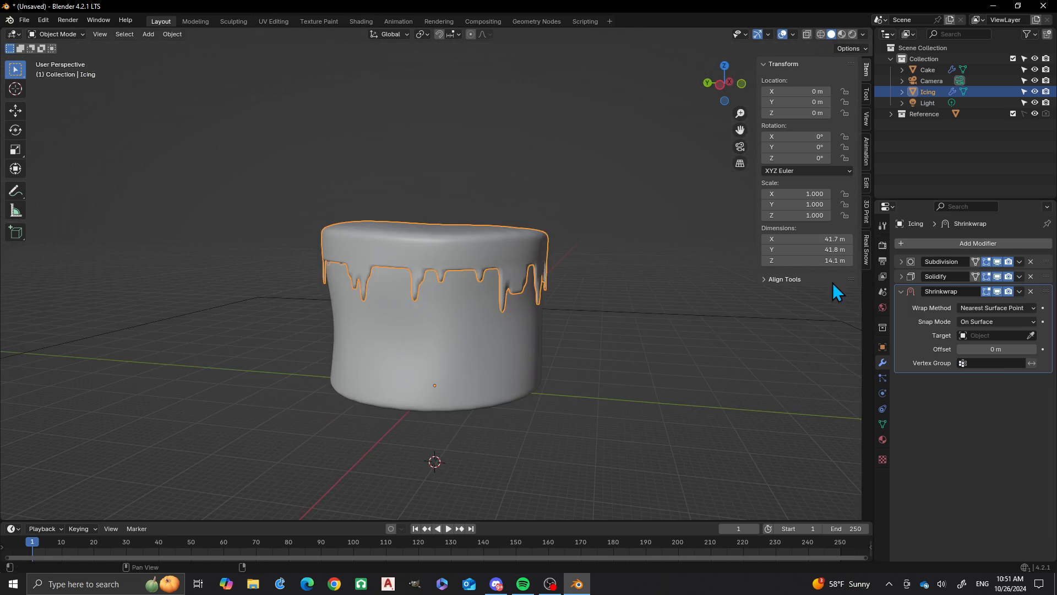
pyautogui.click(1031, 336)
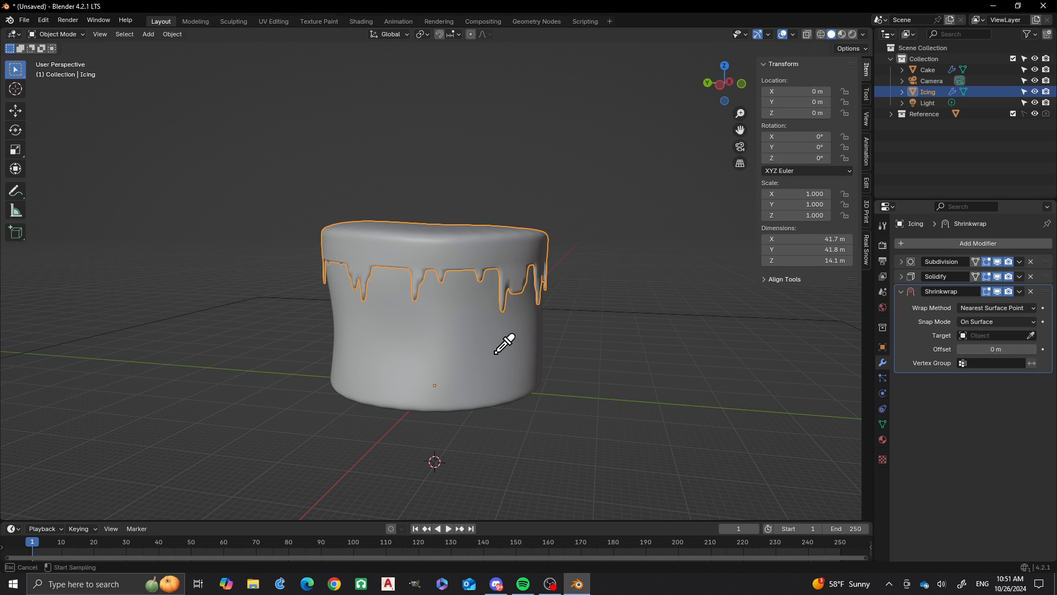
pyautogui.click(478, 351)
pyautogui.scroll(1, 536, 284)
pyautogui.scroll(1, 534, 279)
pyautogui.moveTo(479, 308); pyautogui.dragTo(533, 253, button='middle')
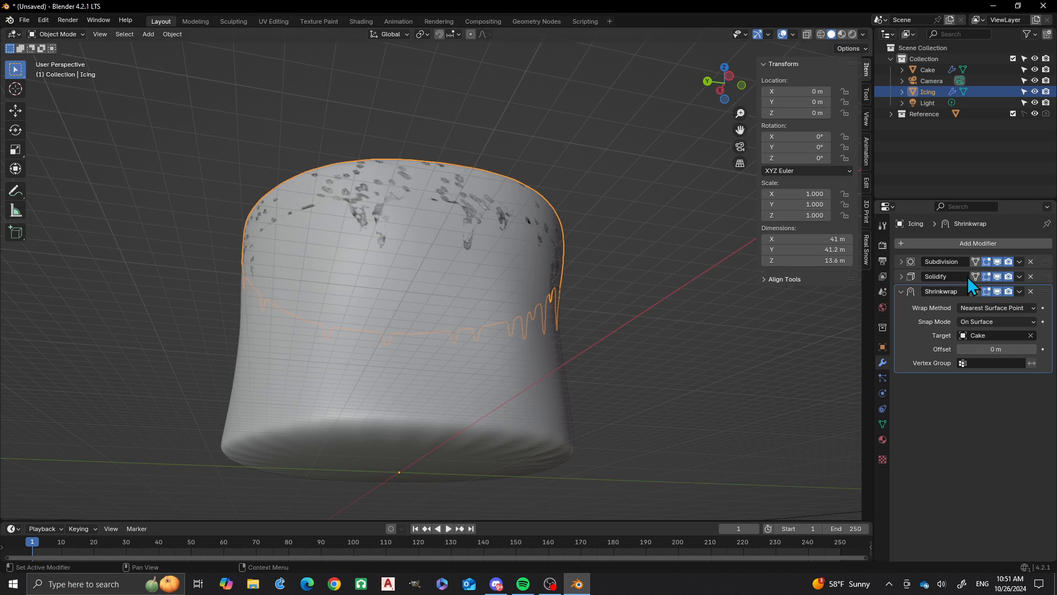
# Collapse the Shrinkwrap modifier and reorder it above Solidify in the icing's modifier stack.
pyautogui.click(900, 292)
pyautogui.moveTo(1043, 290); pyautogui.dragTo(1045, 276)
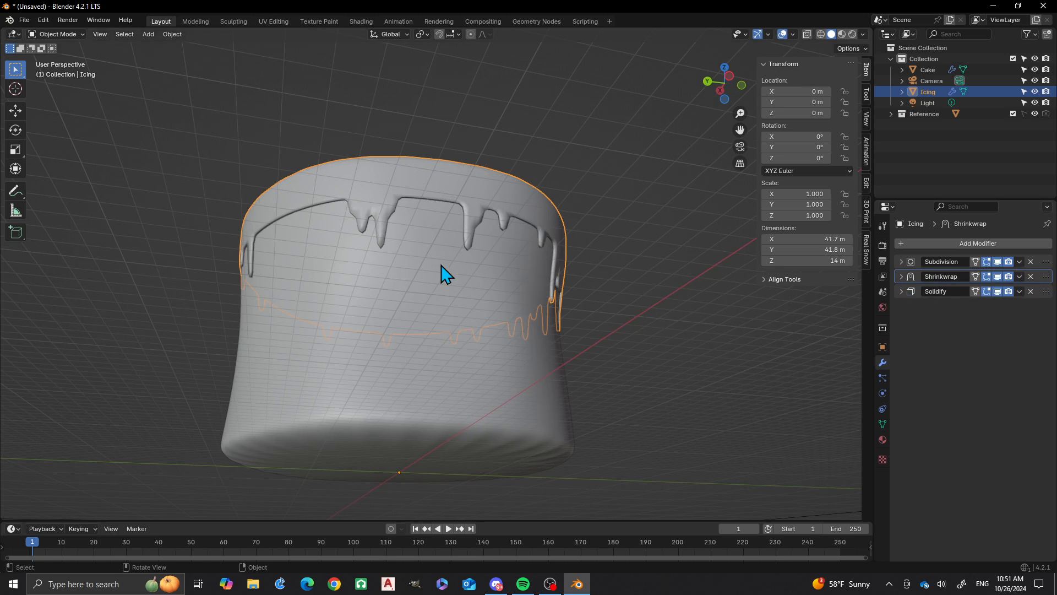
pyautogui.moveTo(441, 267); pyautogui.dragTo(458, 343, button='middle')
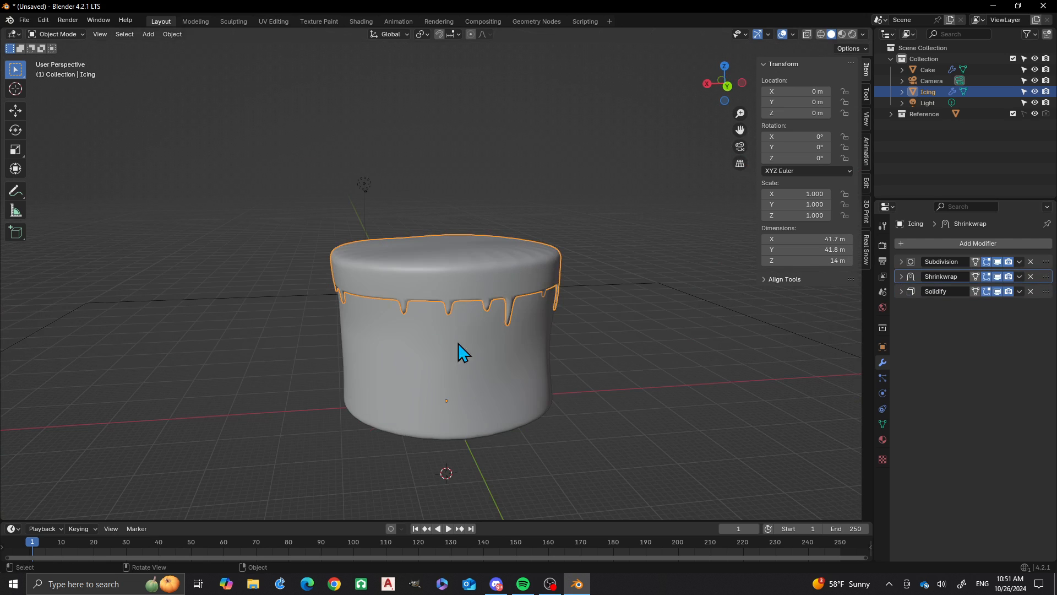
pyautogui.moveTo(534, 318); pyautogui.dragTo(450, 309, button='middle')
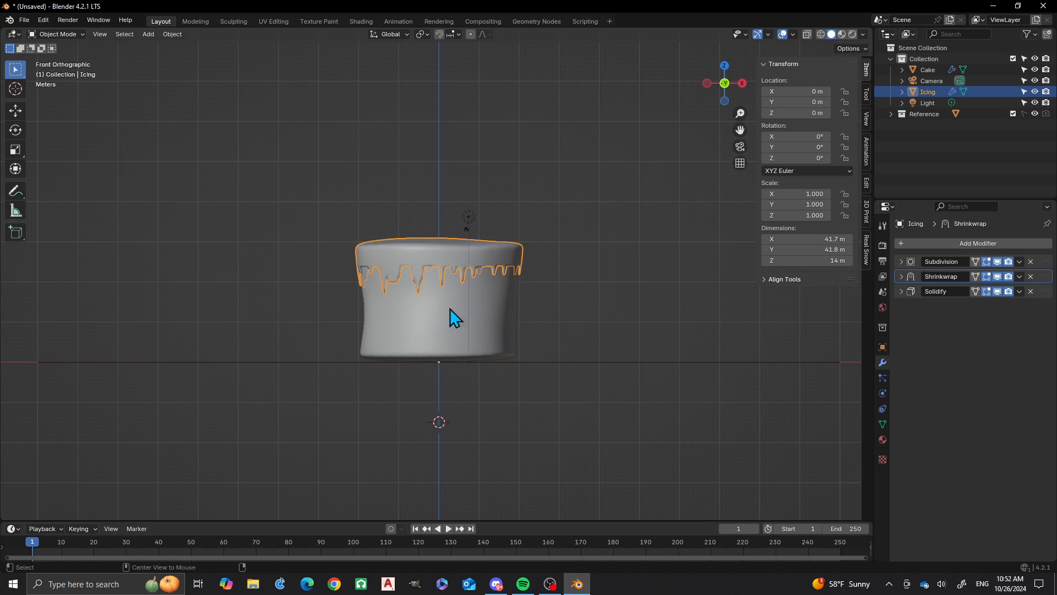
# Create a new material on the Cake object and name it Cake.
pyautogui.click(474, 315)
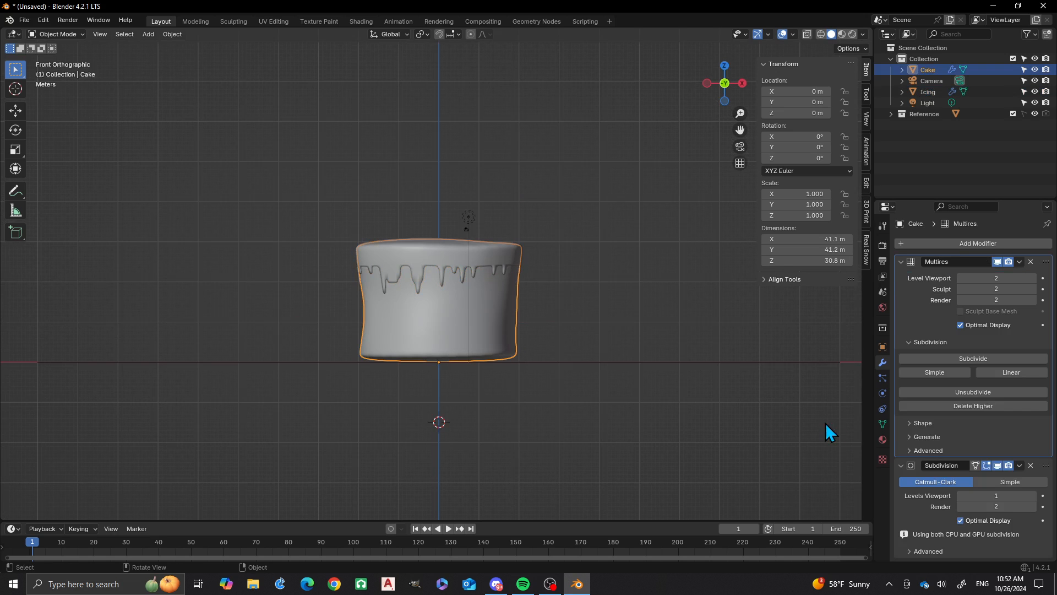
pyautogui.click(883, 440)
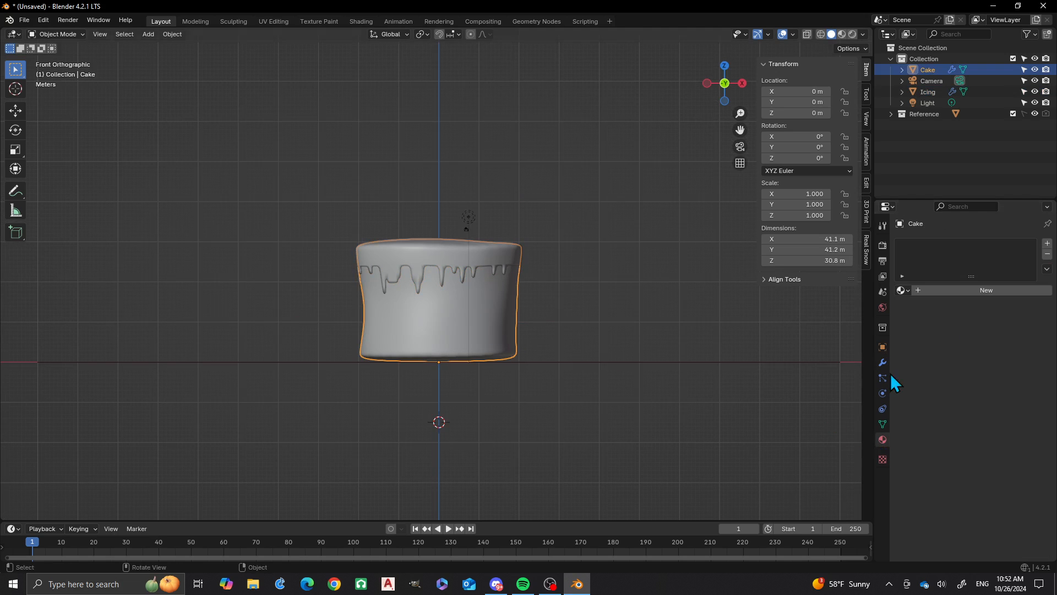
pyautogui.click(923, 292)
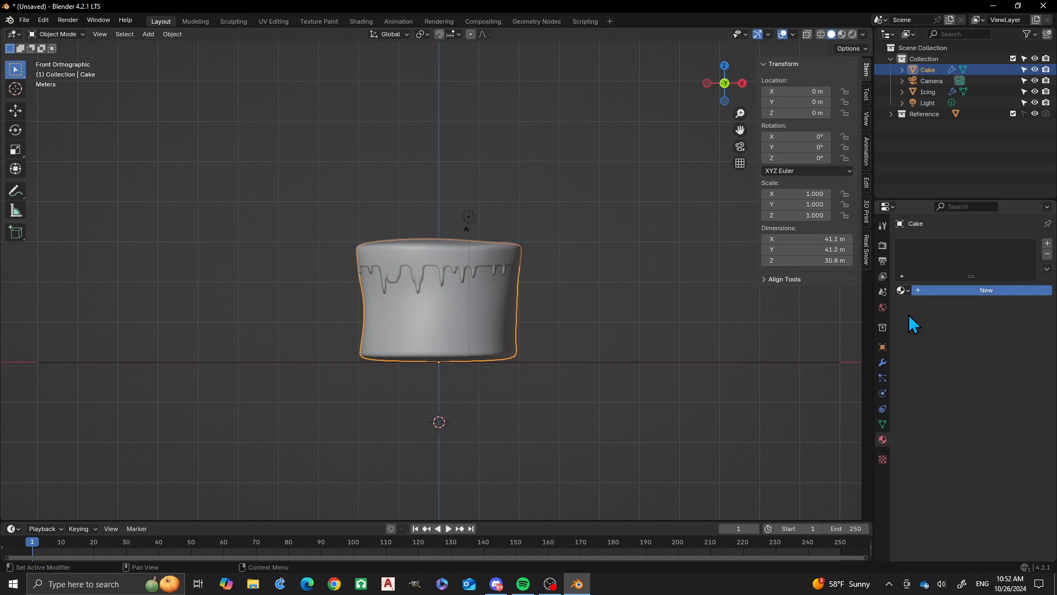
pyautogui.doubleClick(951, 290)
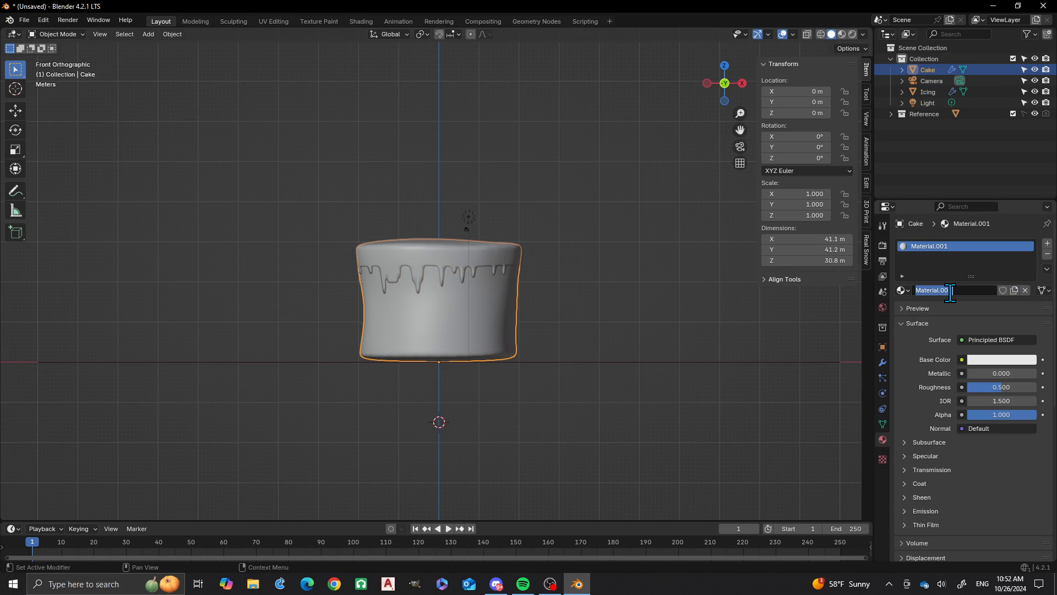
pyautogui.write('Cake')
pyautogui.press('Return')
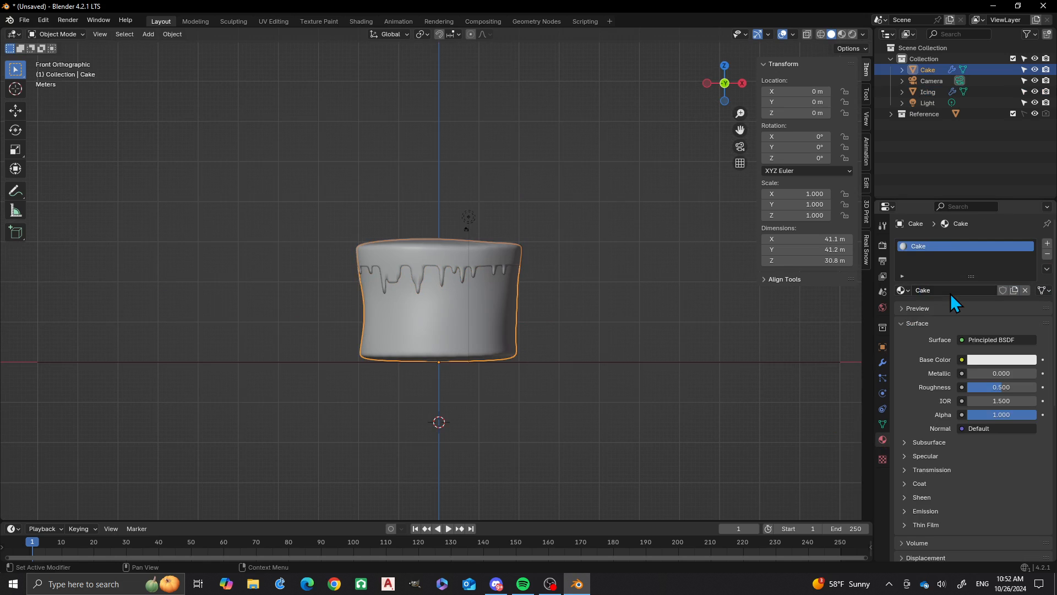
# Assign the existing material named Material to the Icing object and rename it Icing.
pyautogui.click(501, 256)
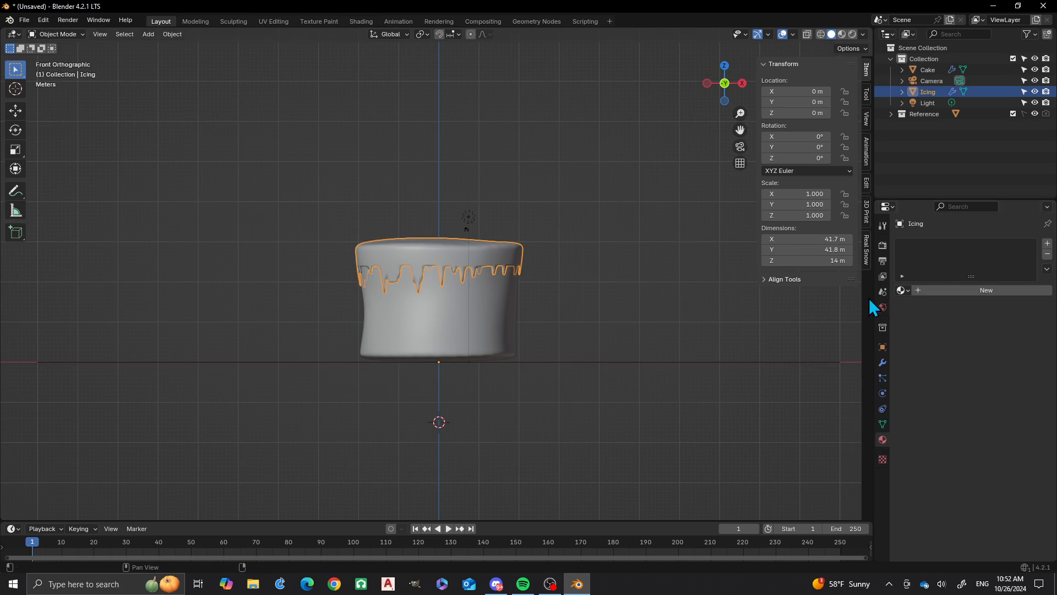
pyautogui.click(901, 291)
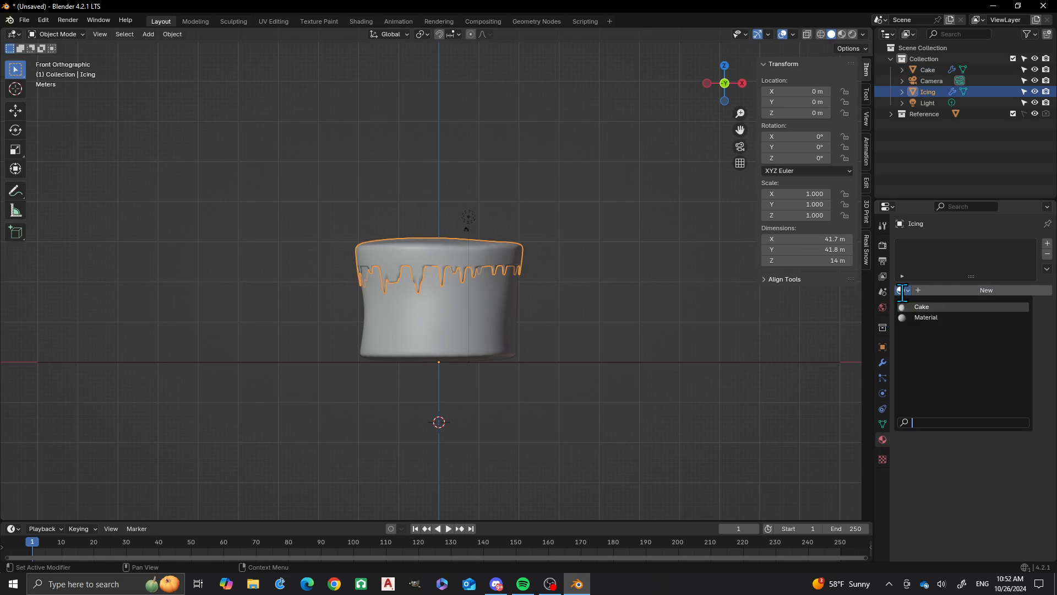
pyautogui.click(934, 315)
pyautogui.click(939, 292)
pyautogui.write('Icing')
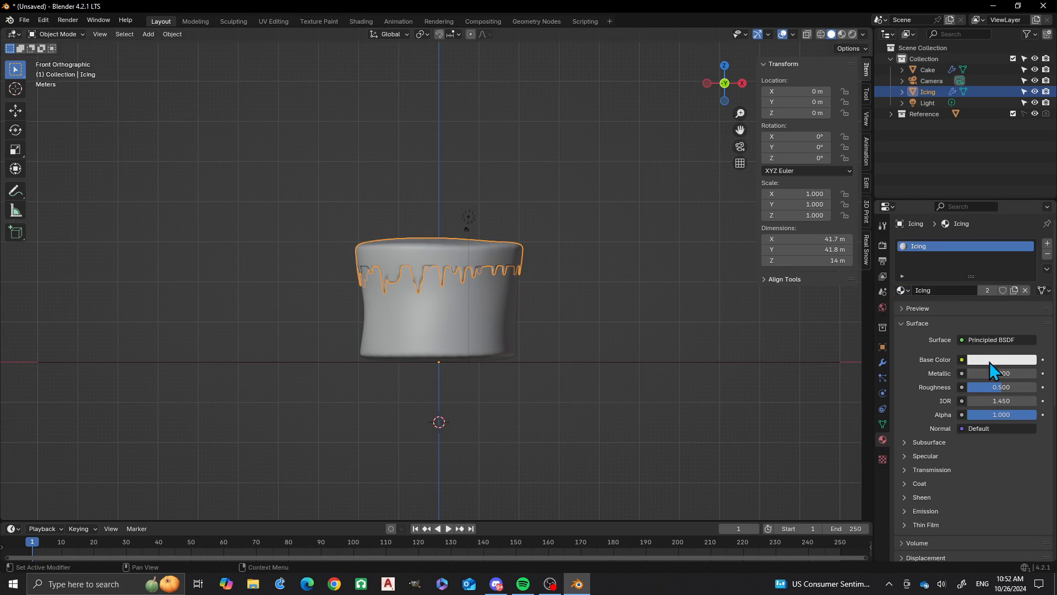
# Mix a light pink base color for the Icing material, with red at about 0.88.
pyautogui.click(991, 361)
pyautogui.click(942, 293)
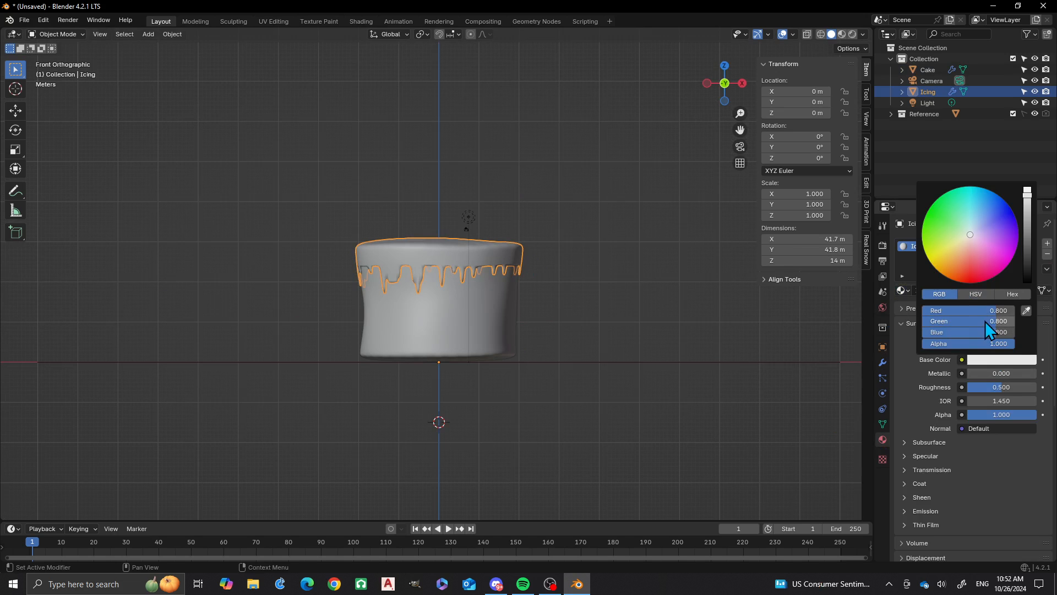
pyautogui.moveTo(983, 309)
pyautogui.mouseDown()
pyautogui.moveTo(963, 309)
pyautogui.moveTo(1001, 309)
pyautogui.moveTo(978, 323)
pyautogui.mouseUp()
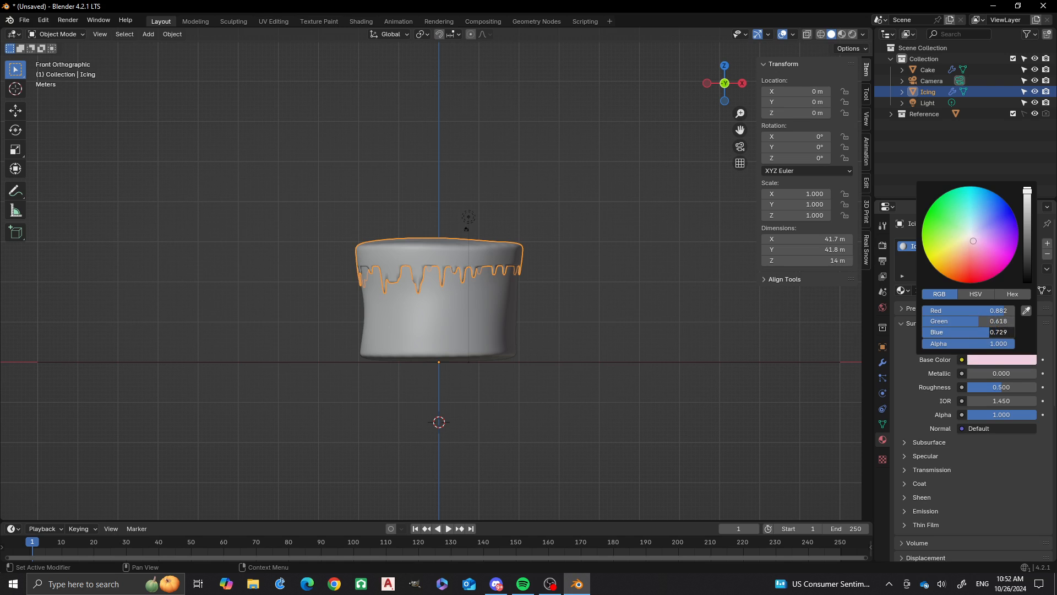
pyautogui.moveTo(966, 322); pyautogui.dragTo(970, 323)
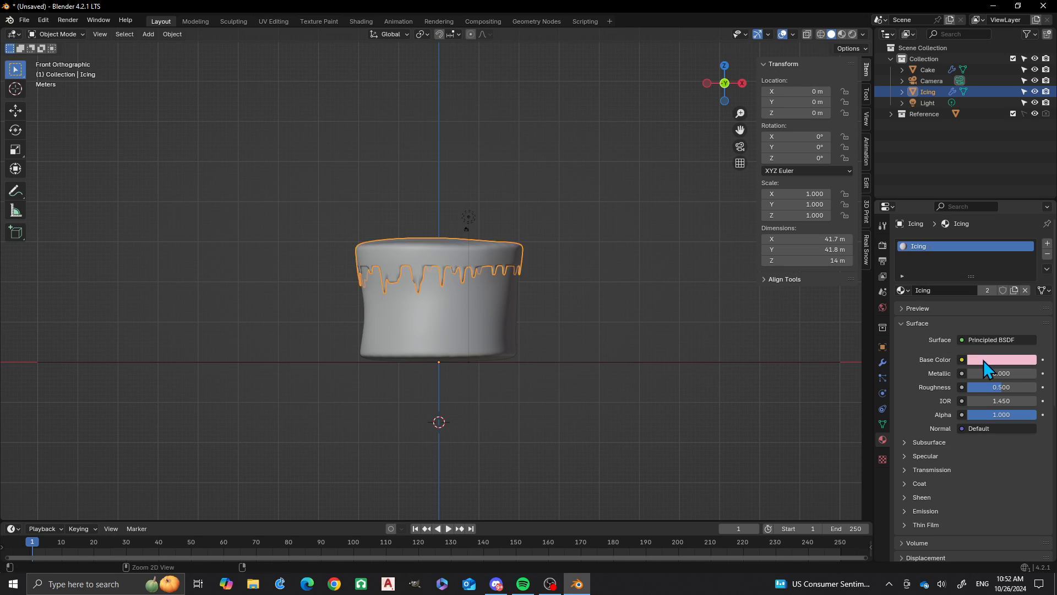
# Apply the Icing material's pink base color to its viewport display color as well.
pyautogui.scroll(-6, 956, 373)
pyautogui.scroll(-6, 936, 396)
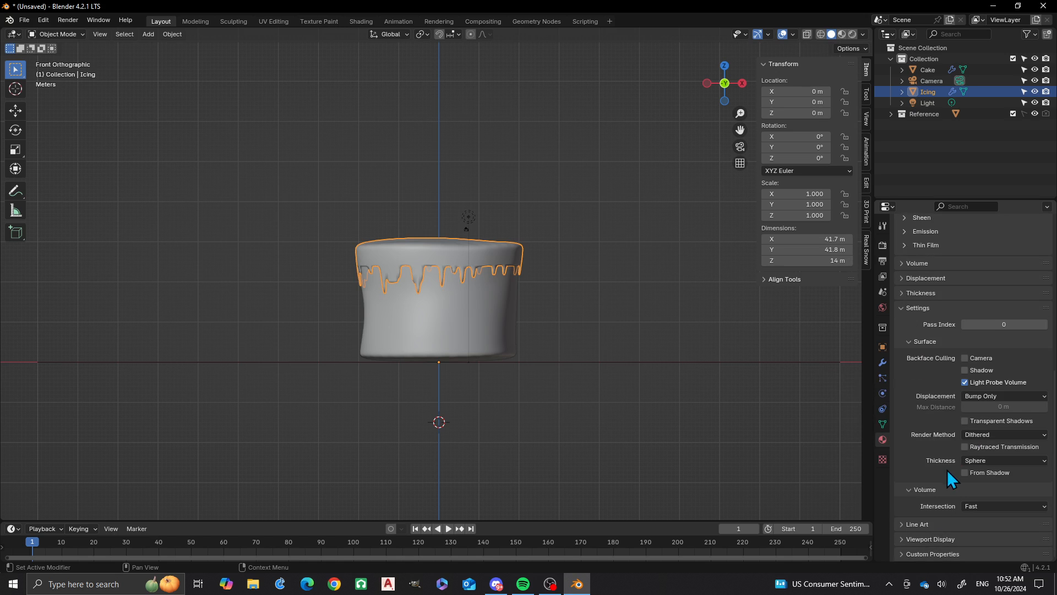
pyautogui.click(897, 540)
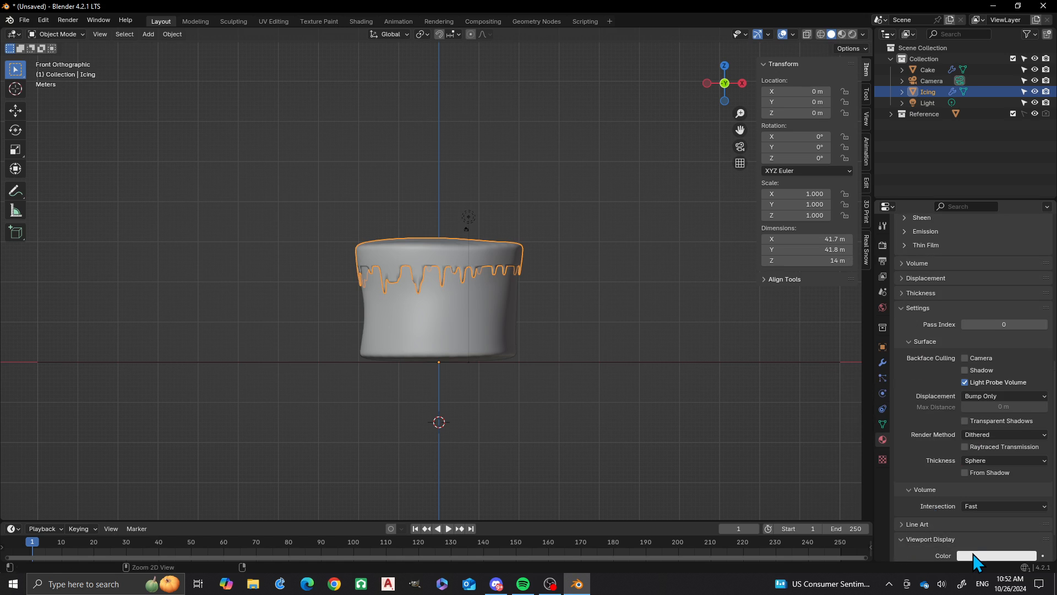
pyautogui.hotkey('ctrl', 'v')
pyautogui.scroll(1, 418, 311)
# Mix a tan base color for the Cake material with red about 0.51, green about 0.37 and blue about 0.17.
pyautogui.click(455, 324)
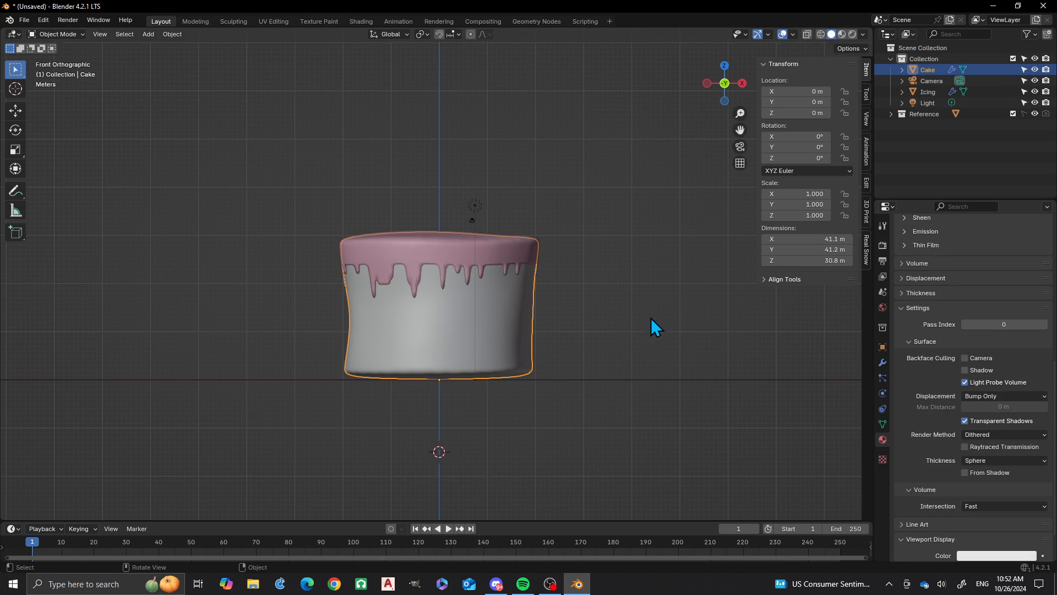
pyautogui.scroll(10, 947, 263)
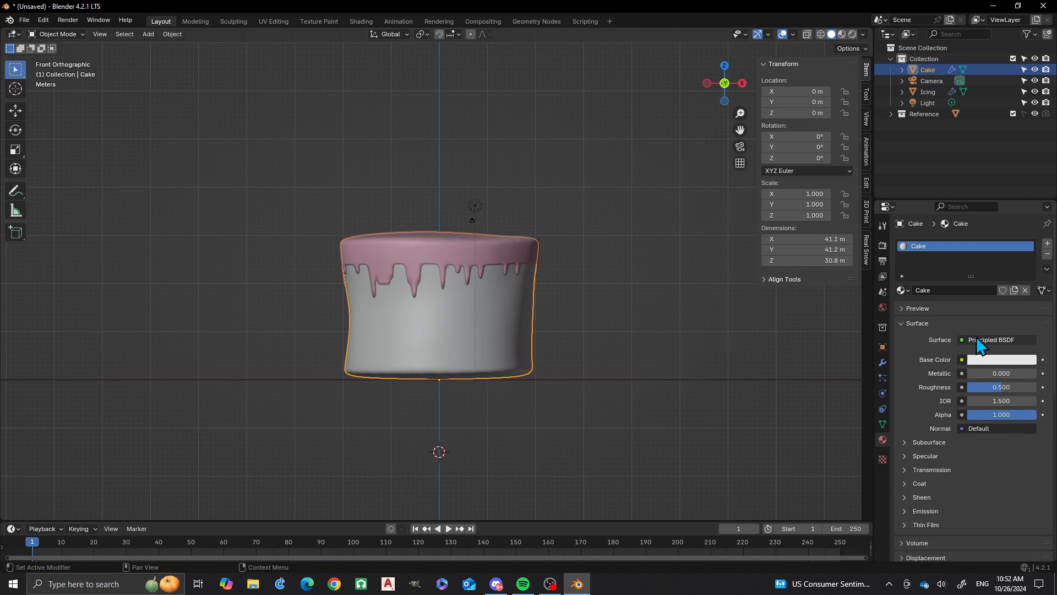
pyautogui.click(985, 361)
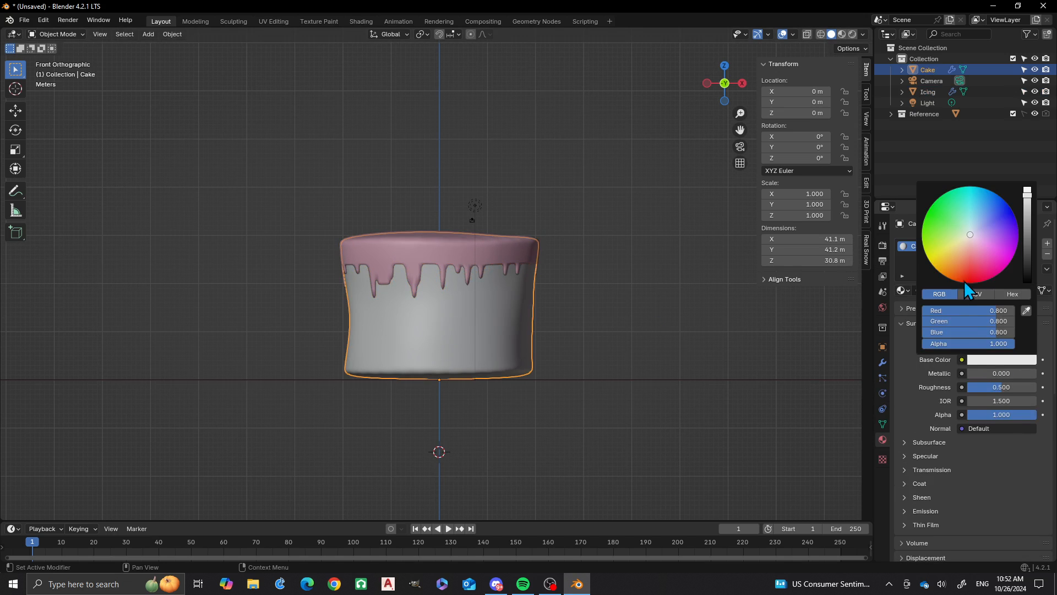
pyautogui.click(975, 294)
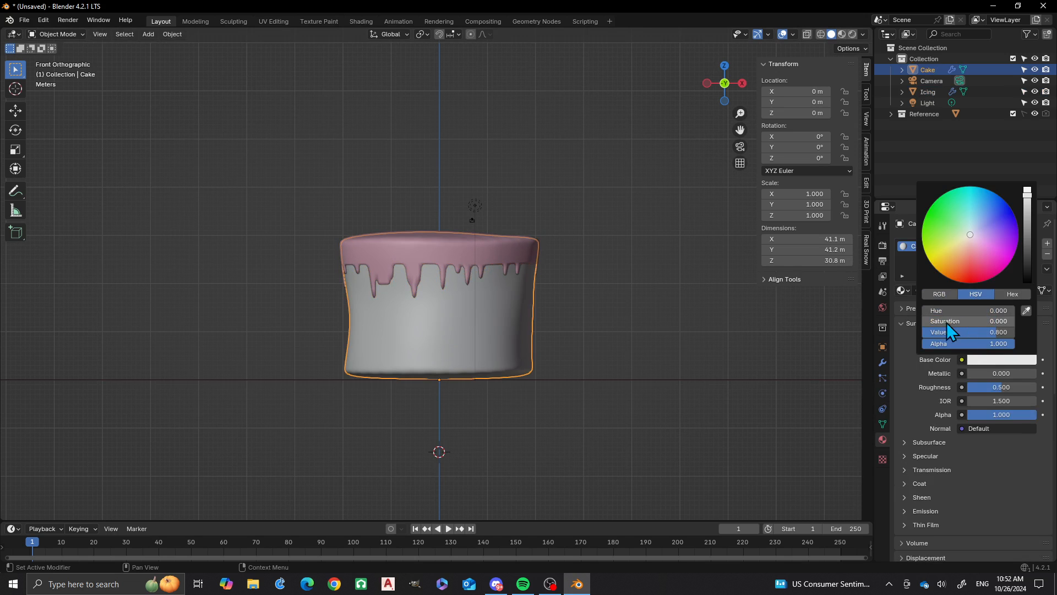
pyautogui.moveTo(984, 330); pyautogui.dragTo(921, 330)
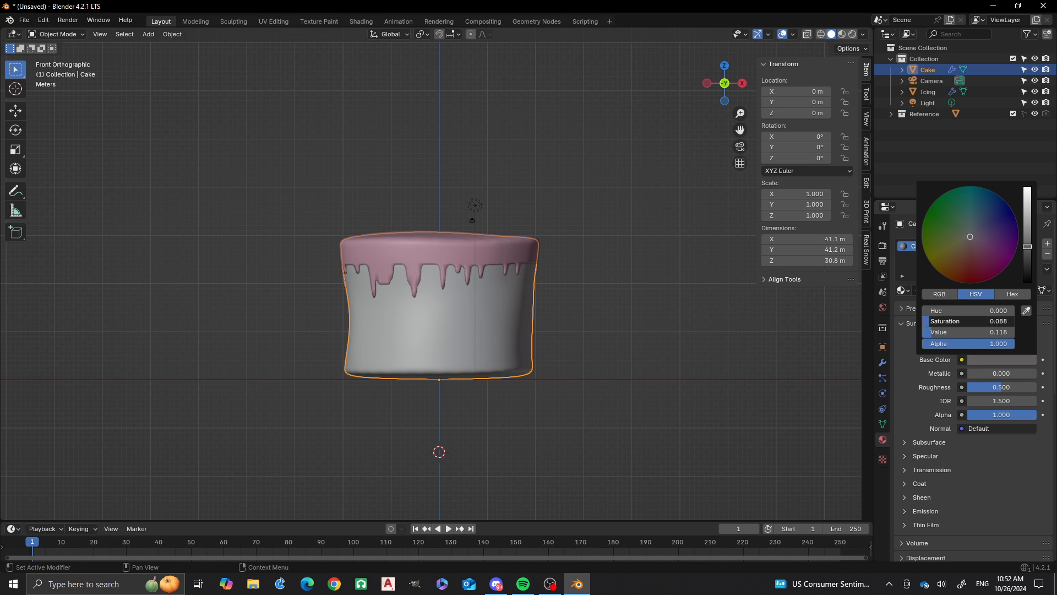
pyautogui.click(940, 295)
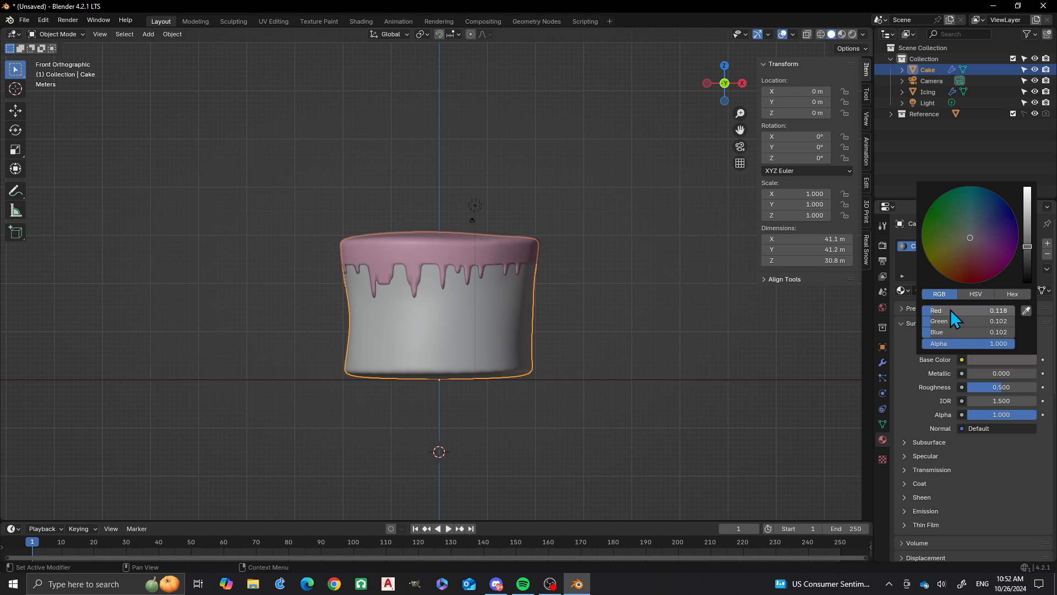
pyautogui.moveTo(951, 310); pyautogui.dragTo(940, 332)
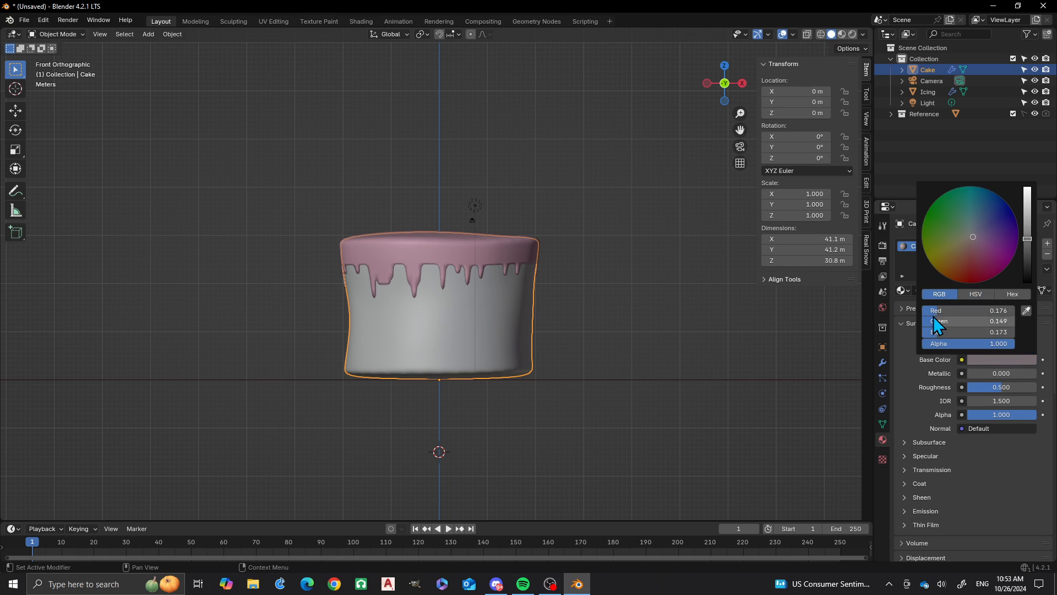
pyautogui.moveTo(945, 311)
pyautogui.mouseDown()
pyautogui.moveTo(939, 322)
pyautogui.moveTo(980, 311)
pyautogui.moveTo(954, 322)
pyautogui.mouseUp()
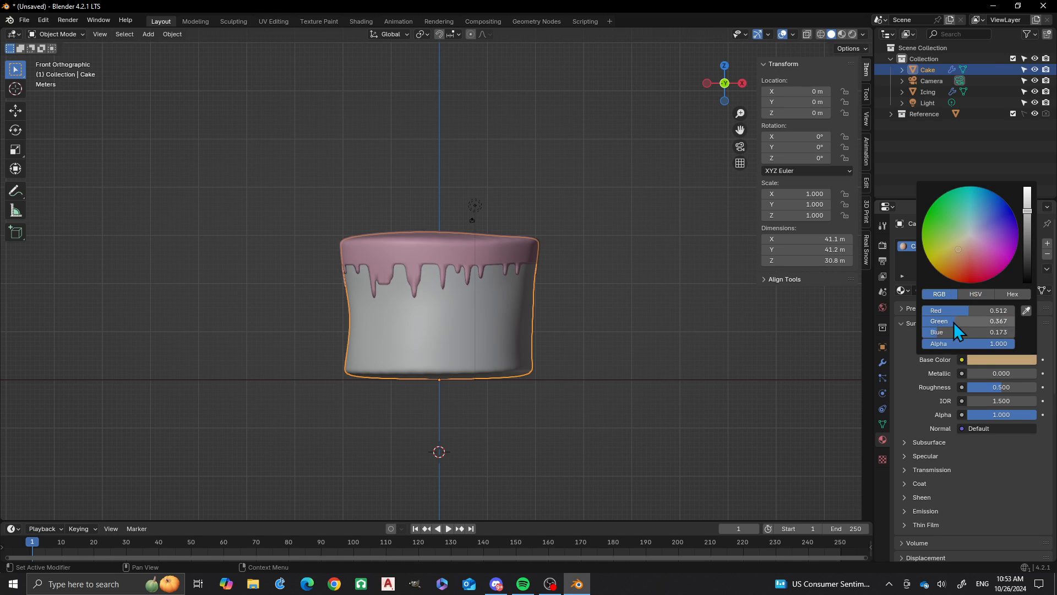
# Darken the Cake material's base color to a deep chocolate brown by lowering its HSV value.
pyautogui.click(986, 363)
pyautogui.click(975, 295)
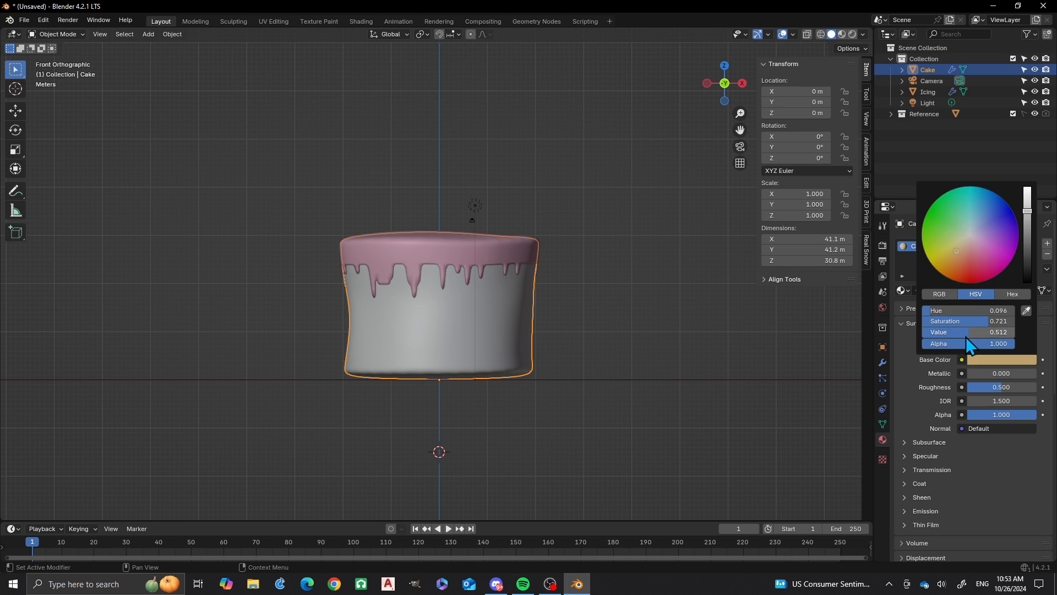
pyautogui.moveTo(966, 335); pyautogui.dragTo(928, 332)
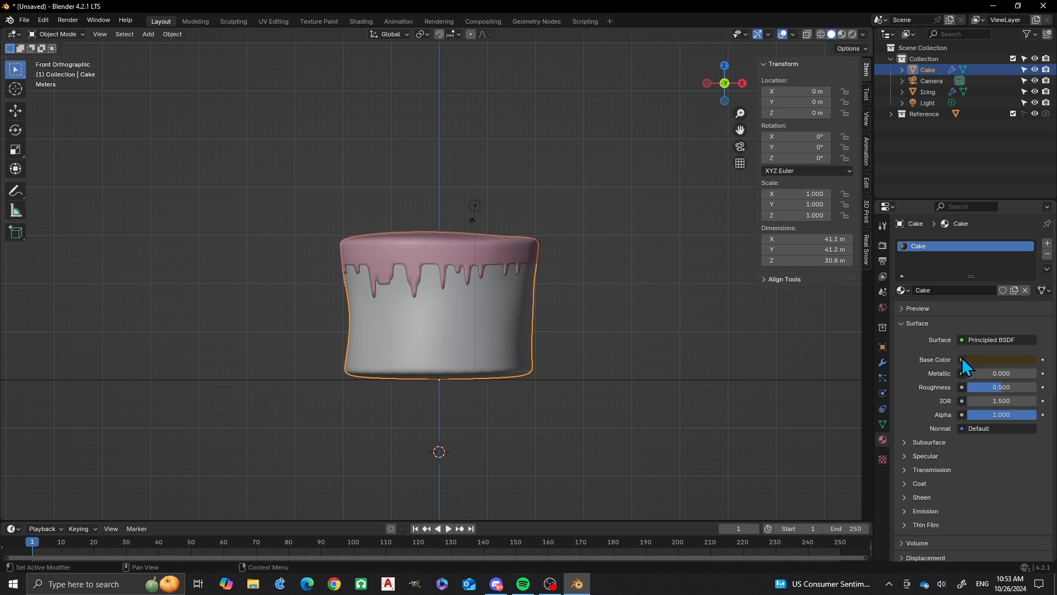
# Apply the Cake material's dark brown base color to its viewport display color.
pyautogui.scroll(-8, 936, 407)
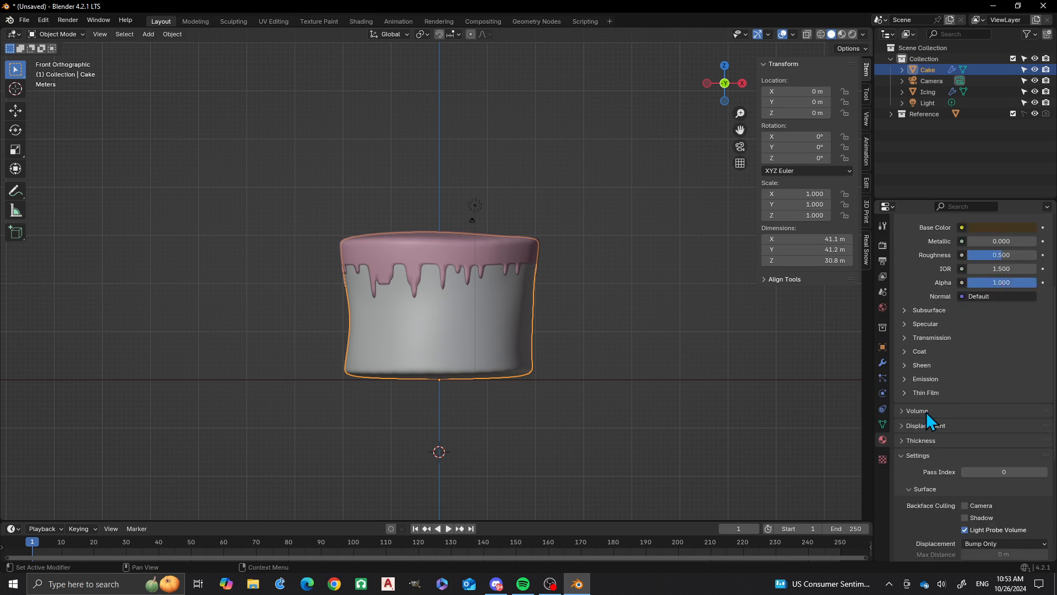
pyautogui.scroll(-4, 931, 379)
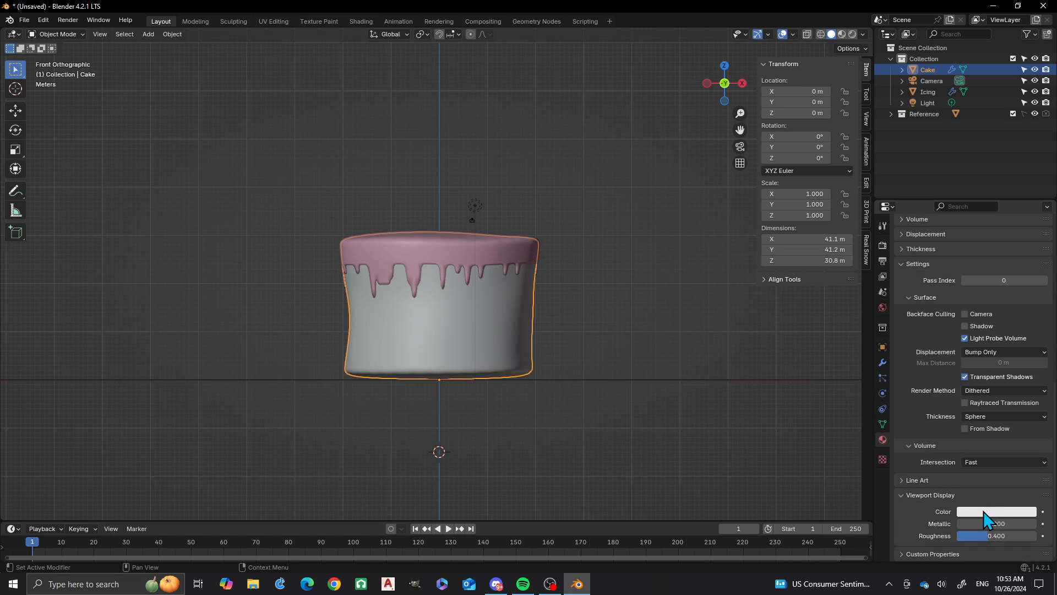
pyautogui.hotkey('ctrl', 'v')
# Examine the colored cake and its icing drips from several angles and distances.
pyautogui.scroll(2, 393, 252)
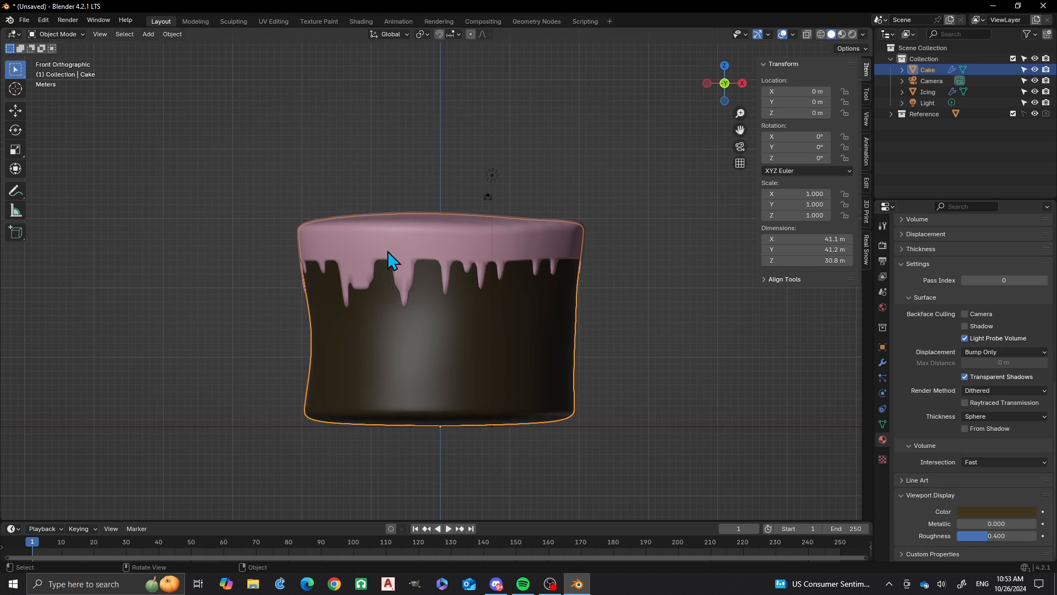
pyautogui.moveTo(493, 262); pyautogui.dragTo(432, 266, button='middle')
pyautogui.scroll(2, 485, 266)
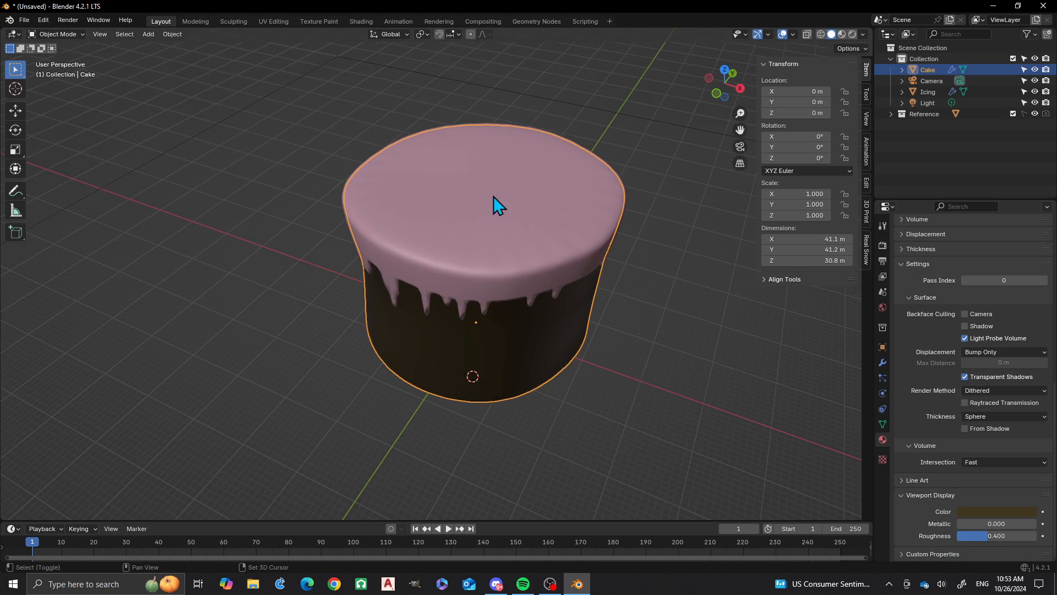
pyautogui.moveTo(494, 197); pyautogui.dragTo(461, 307, button='middle')
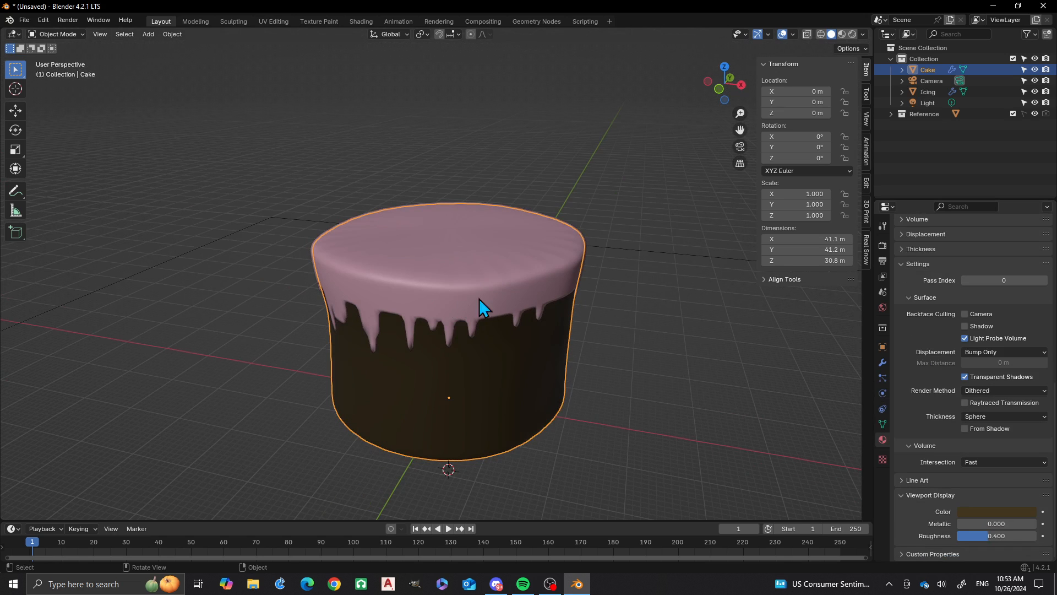
pyautogui.scroll(-8, 481, 325)
pyautogui.scroll(7, 471, 259)
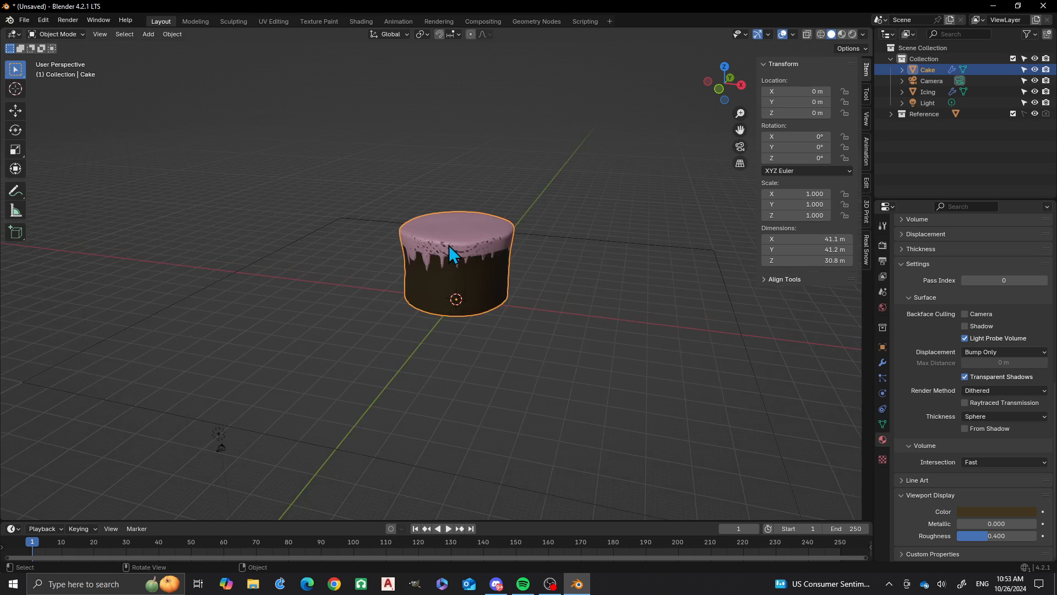
pyautogui.scroll(1, 461, 249)
# Add a cylinder mesh for the candle with a radius of 1.33 m and a depth of 15.1 m.
pyautogui.hotkey('shift', 'a')
pyautogui.moveTo(503, 300)
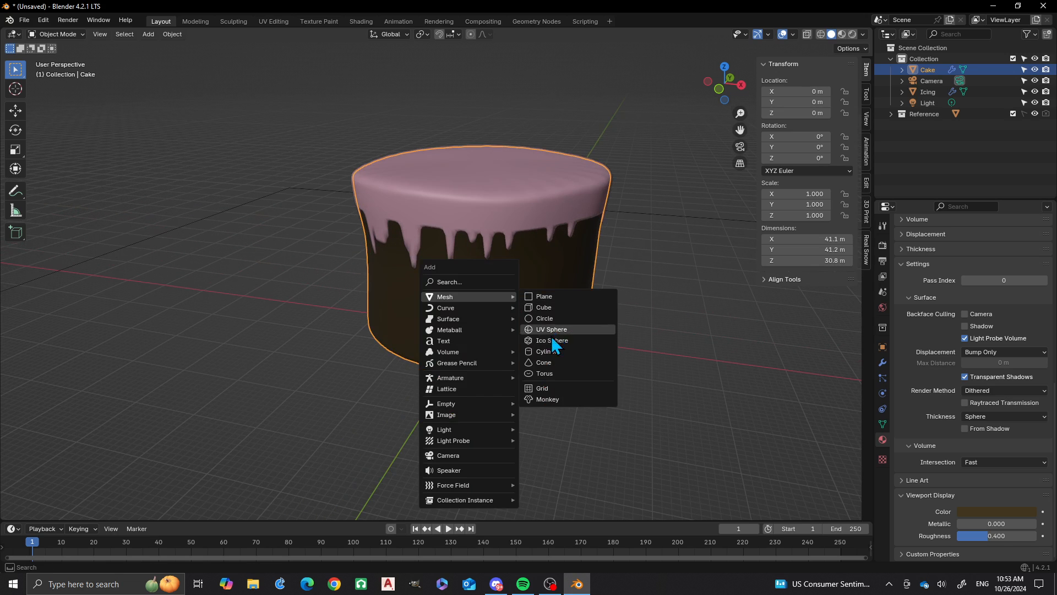
pyautogui.click(548, 352)
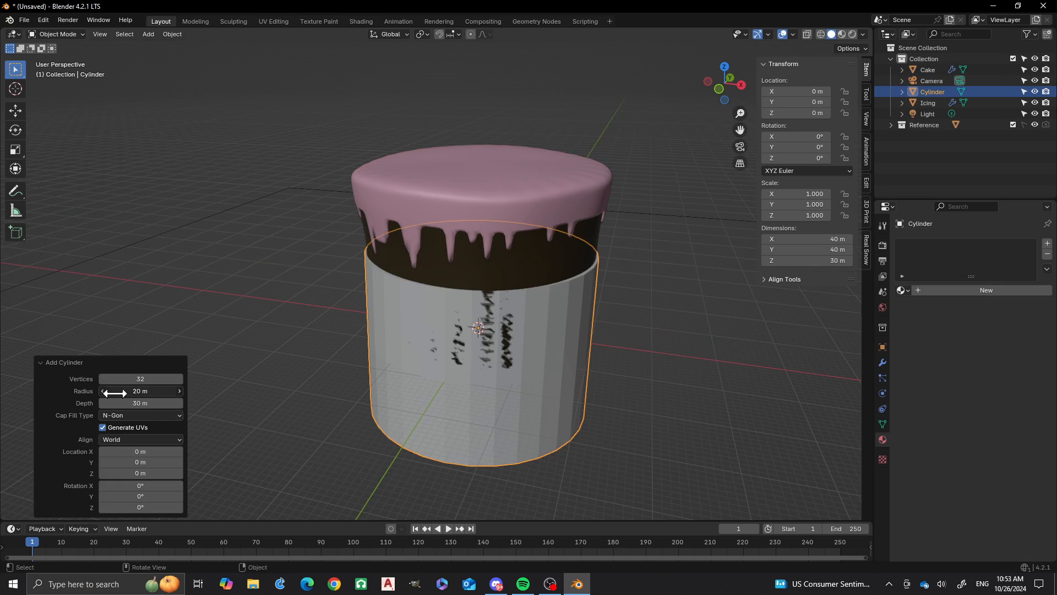
pyautogui.moveTo(115, 393); pyautogui.dragTo(819, 403)
pyautogui.moveTo(516, 401); pyautogui.dragTo(807, 405)
pyautogui.moveTo(135, 403); pyautogui.dragTo(165, 422)
# Raise the candle cylinder about 36.98 m along the Z axis so it stands on top of the icing.
pyautogui.press('g')
pyautogui.press('z')
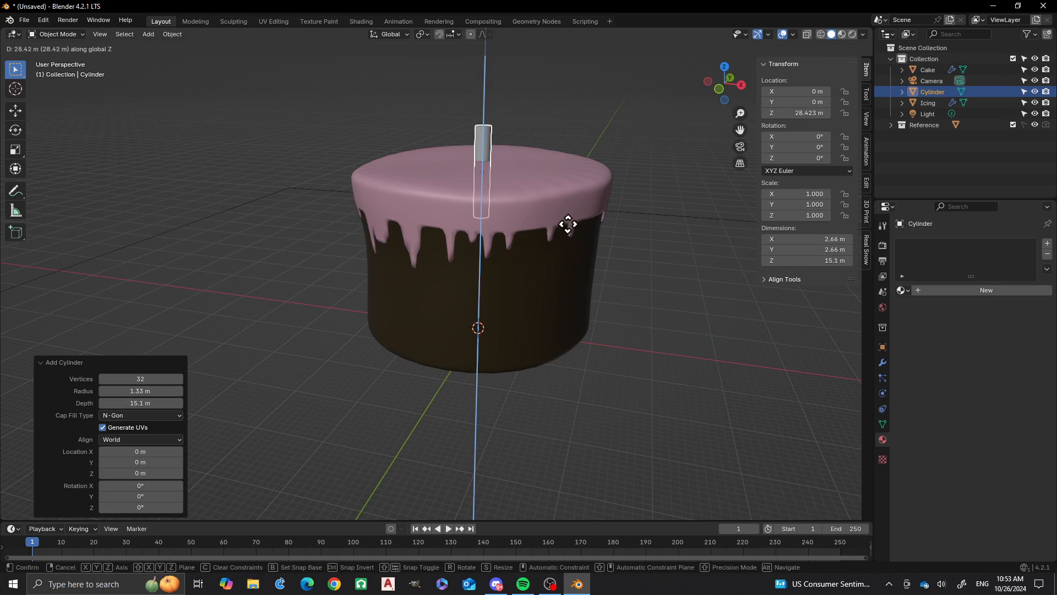
pyautogui.click(578, 175)
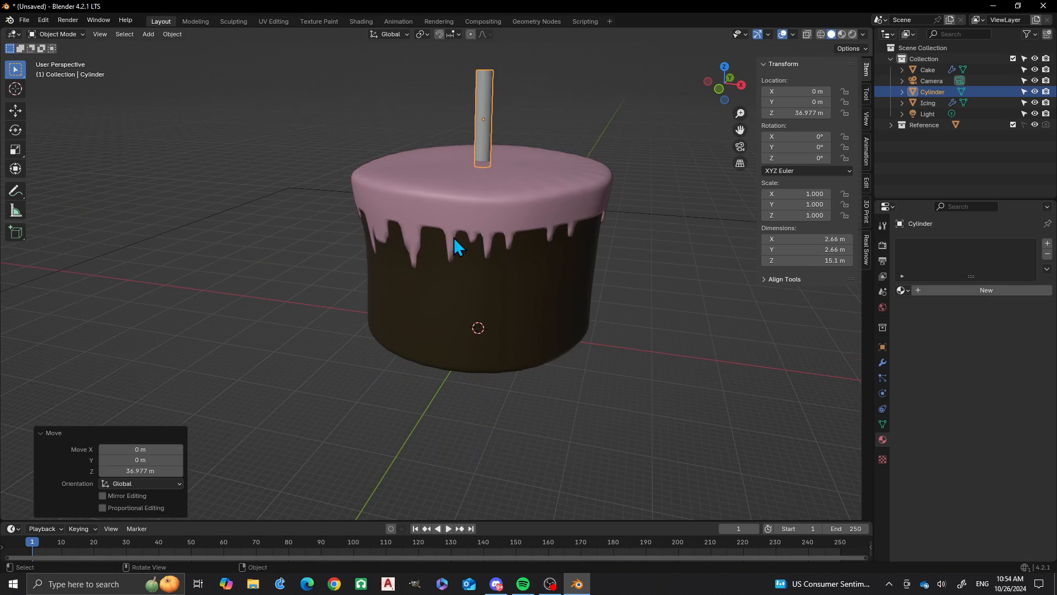
pyautogui.scroll(-3, 454, 237)
pyautogui.moveTo(398, 326); pyautogui.dragTo(463, 323, button='middle')
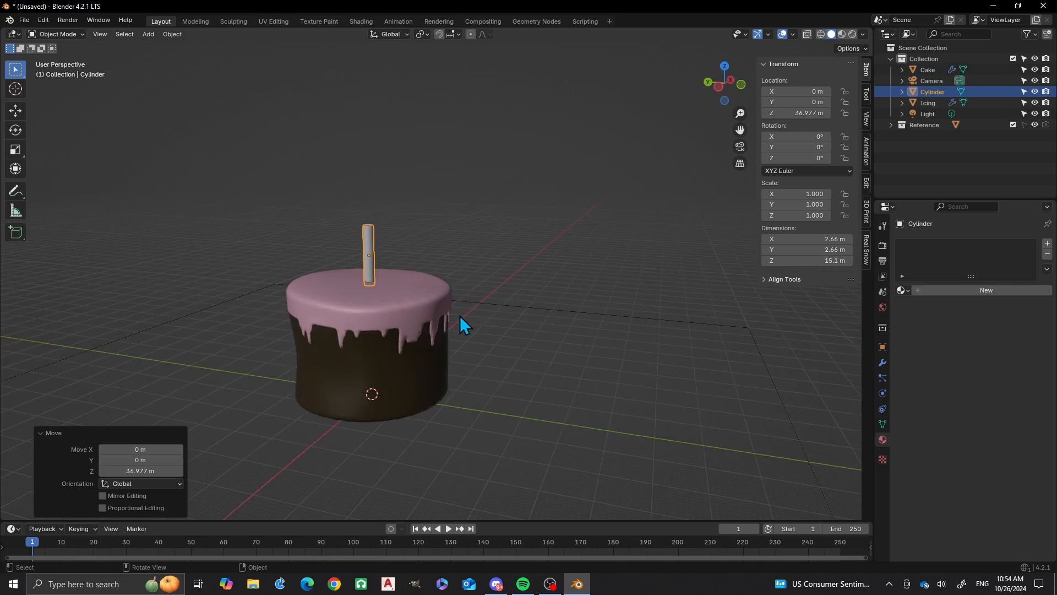
pyautogui.scroll(3, 385, 324)
pyautogui.keyDown('shift'); pyautogui.moveTo(385, 323); pyautogui.dragTo(472, 378, button='middle'); pyautogui.keyUp('shift')
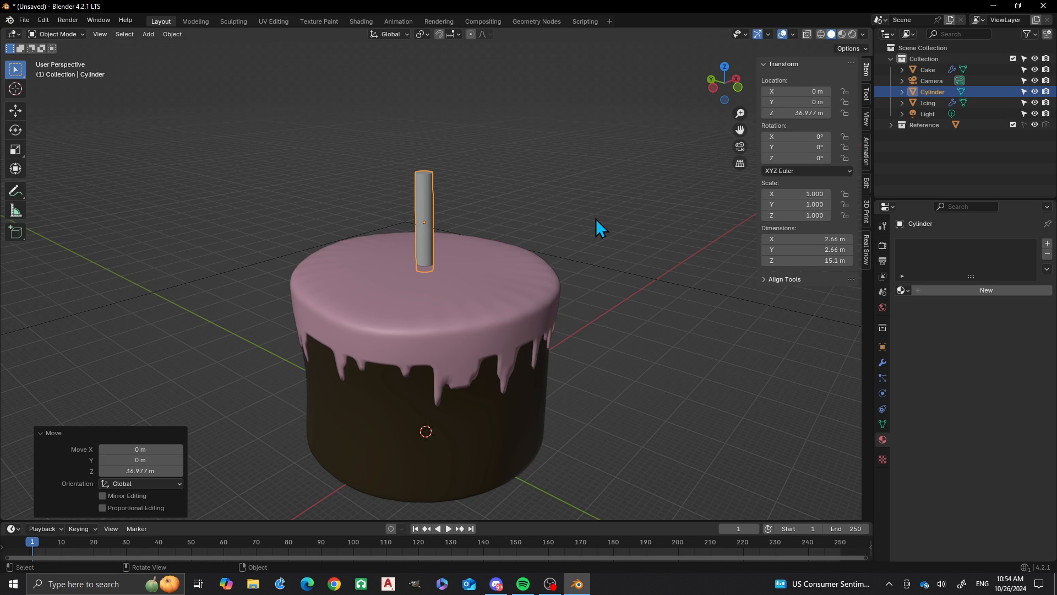
# Scale the candle cylinder to about 0.523 in X and Y, and shorten it to about 0.631 along Z.
pyautogui.press('s')
pyautogui.hotkey('shift', 'z')
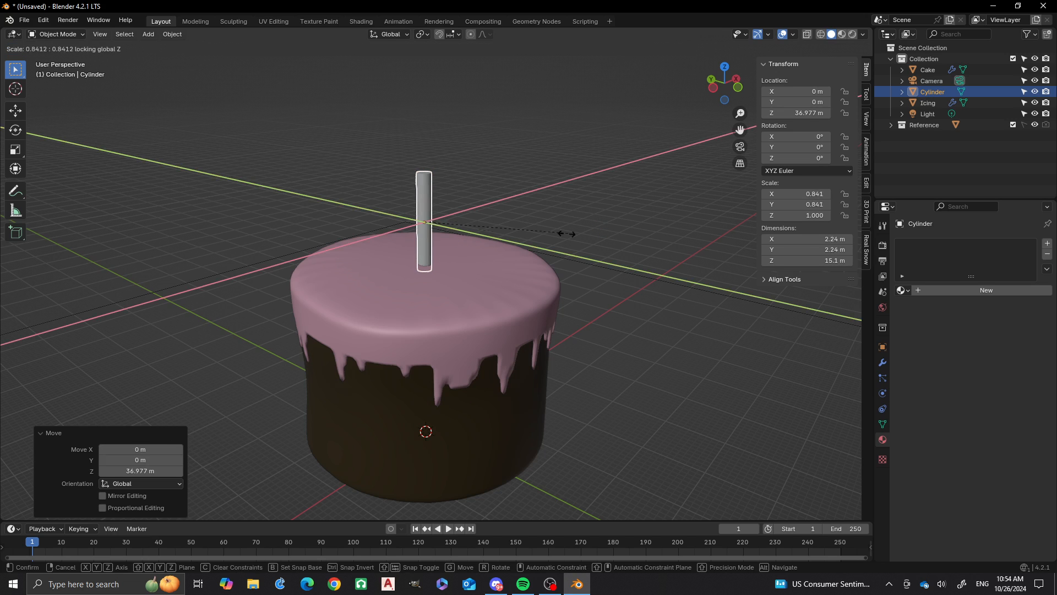
pyautogui.click(504, 263)
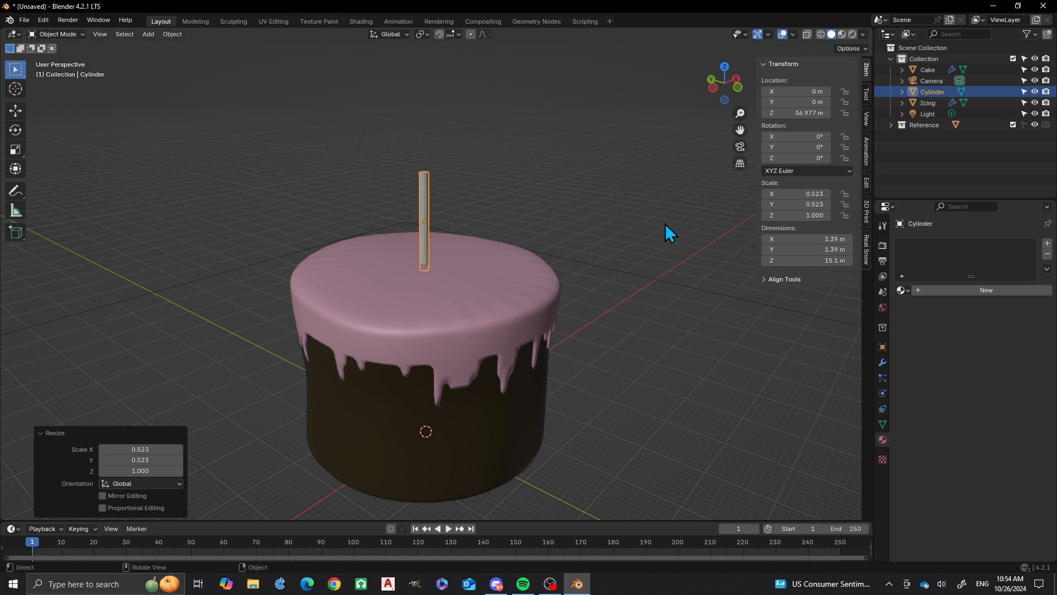
pyautogui.press('s')
pyautogui.press('z')
pyautogui.click(575, 221)
# Lower the candle about 2.43 m along the Z axis so its base sinks into the icing.
pyautogui.press('g')
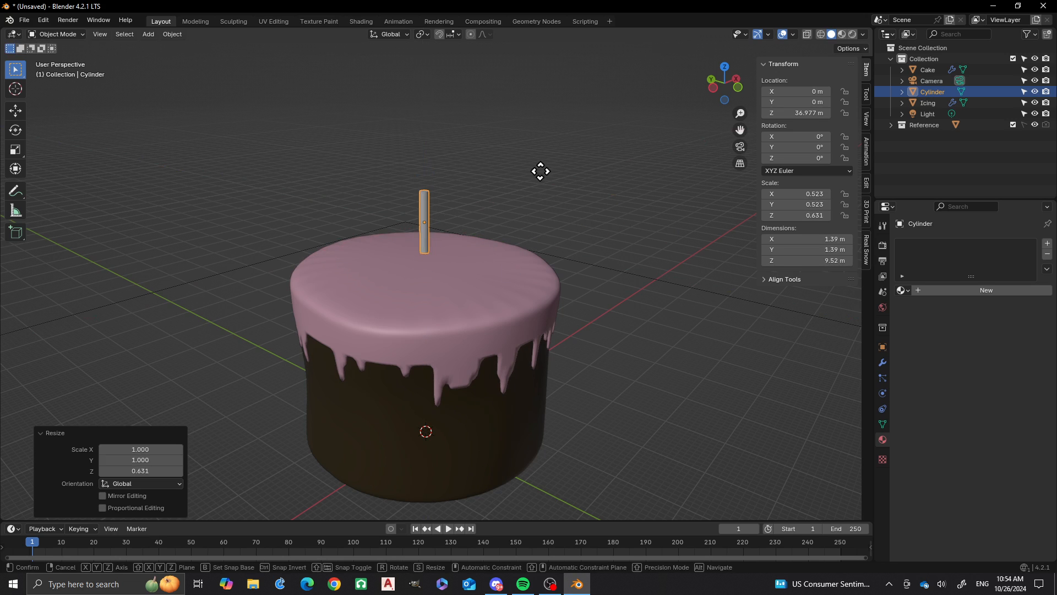
pyautogui.press('z')
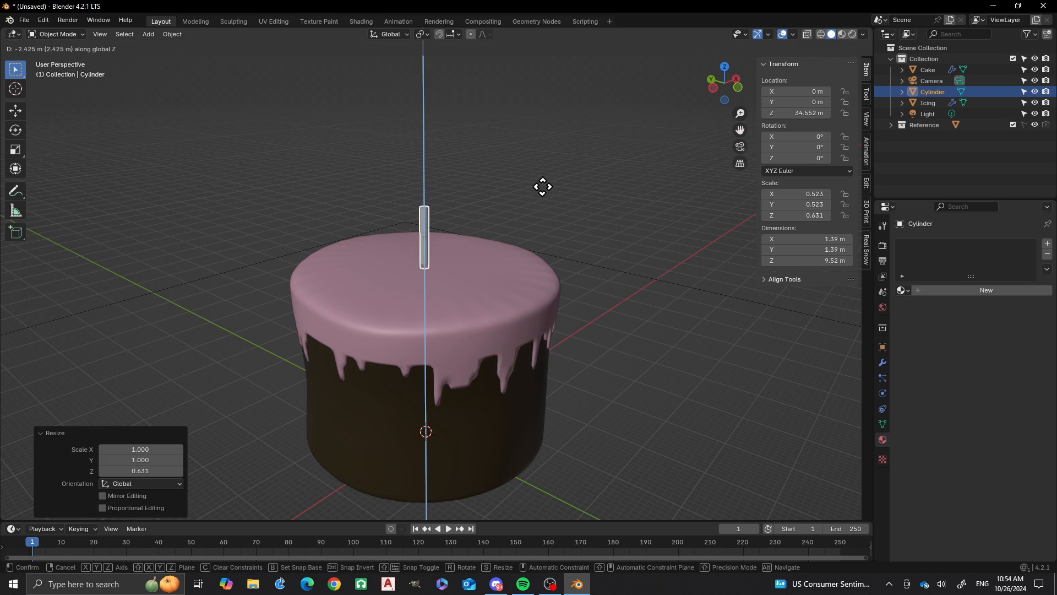
pyautogui.click(542, 187)
pyautogui.scroll(-3, 387, 214)
pyautogui.moveTo(330, 261); pyautogui.dragTo(415, 267, button='middle')
pyautogui.scroll(5, 416, 266)
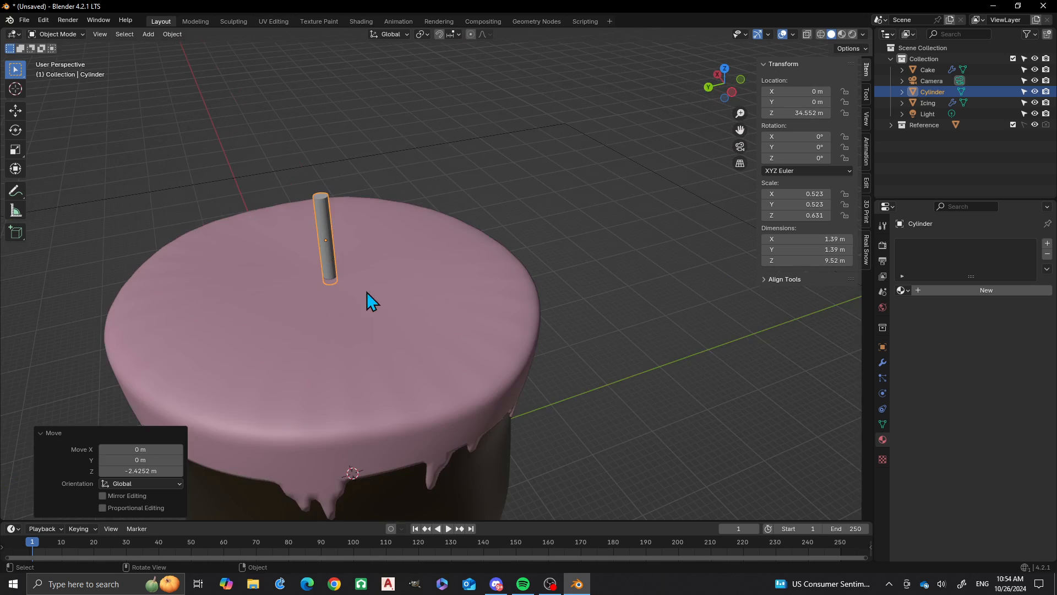
# Add a Multiresolution modifier to the candle cylinder and subdivide it three times.
pyautogui.moveTo(367, 292); pyautogui.dragTo(455, 249, button='middle')
pyautogui.scroll(2, 355, 254)
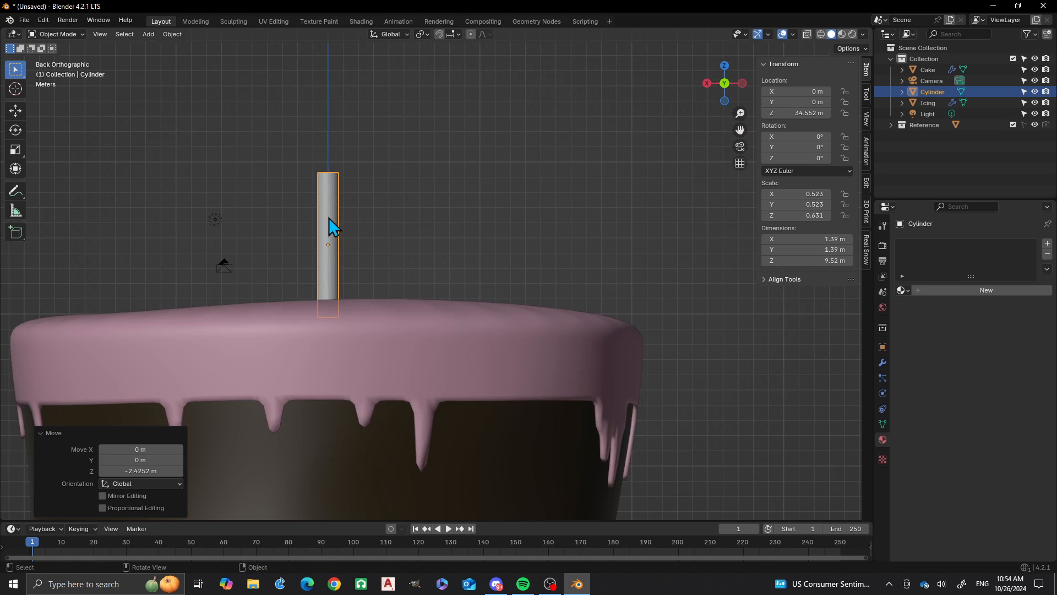
pyautogui.click(329, 217)
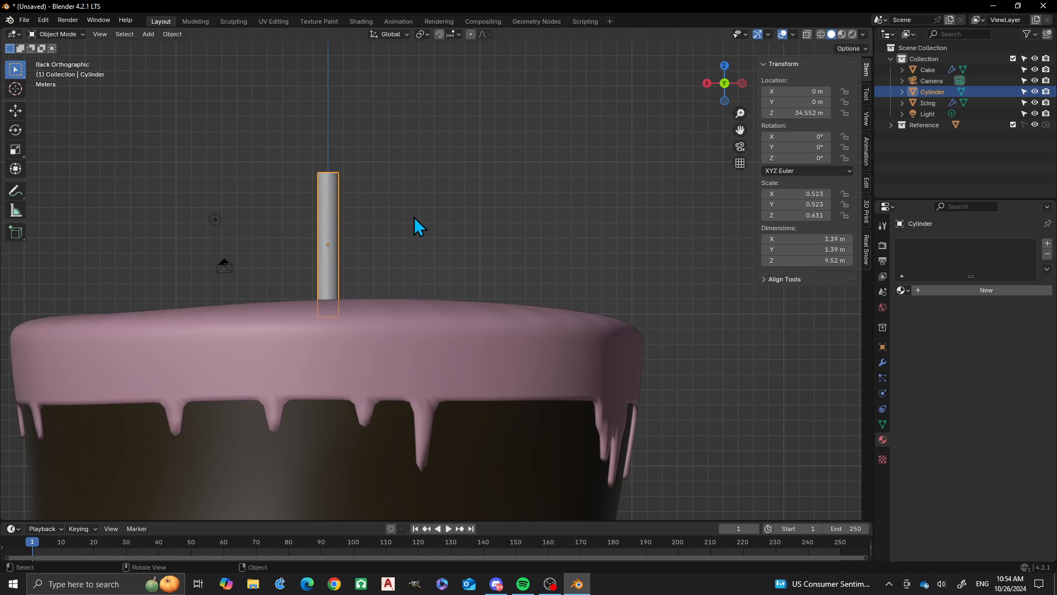
pyautogui.press('F3')
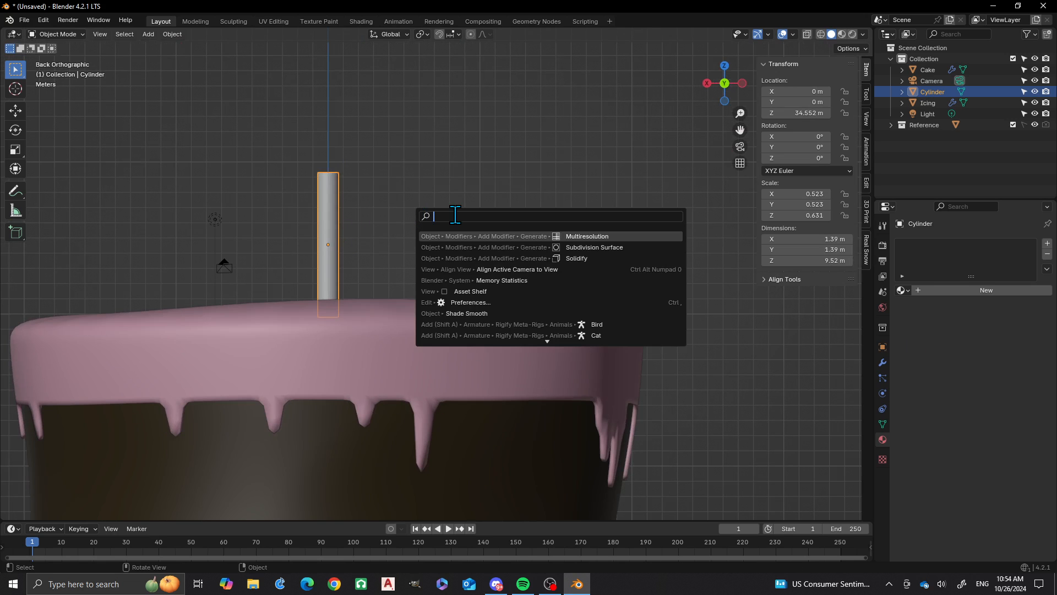
pyautogui.write('multire')
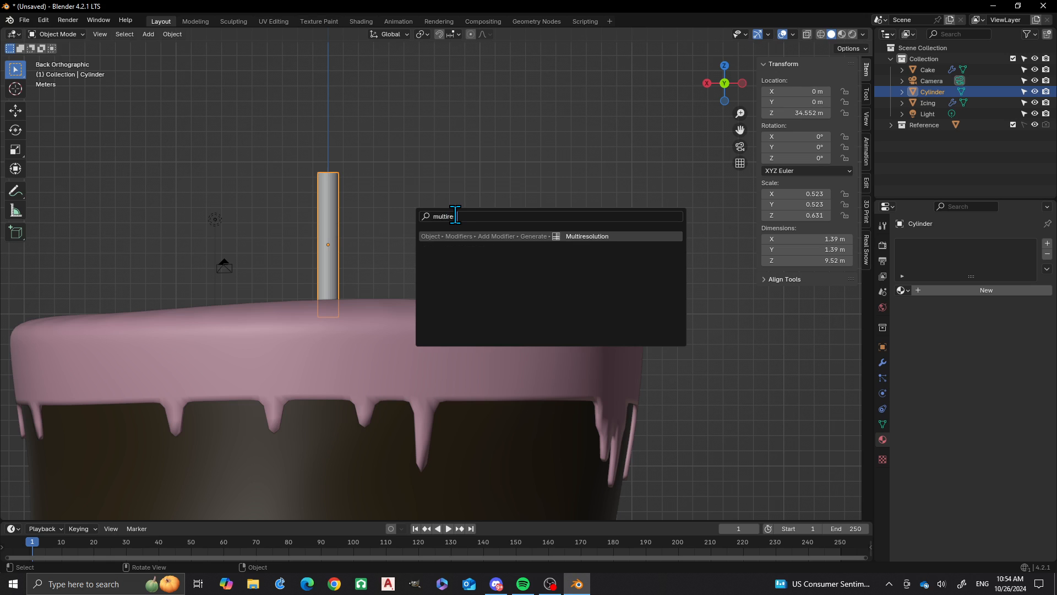
pyautogui.press('Return')
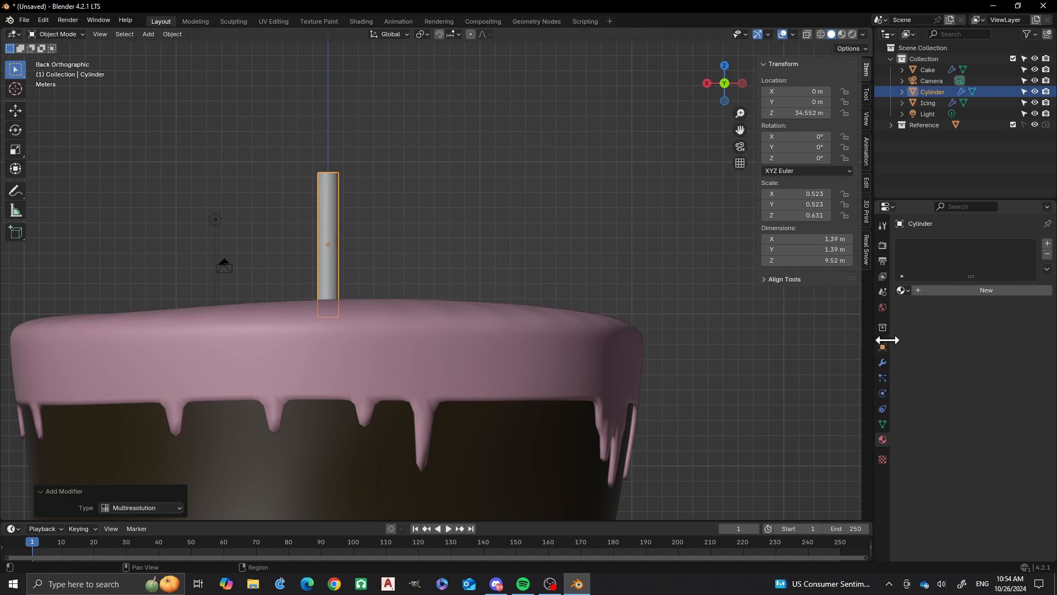
pyautogui.click(883, 363)
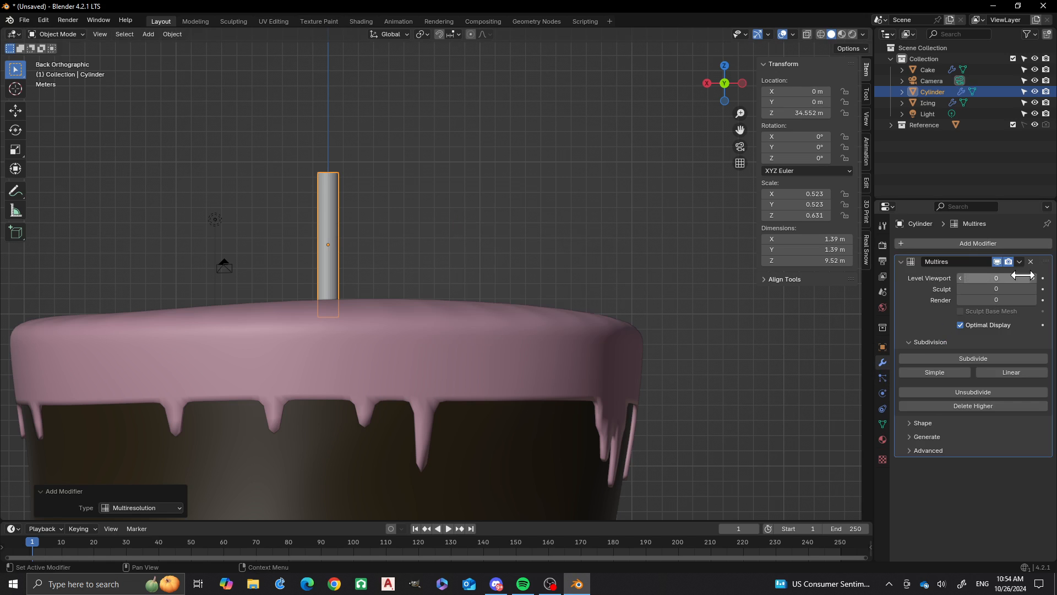
pyautogui.click(993, 359)
pyautogui.click(992, 359)
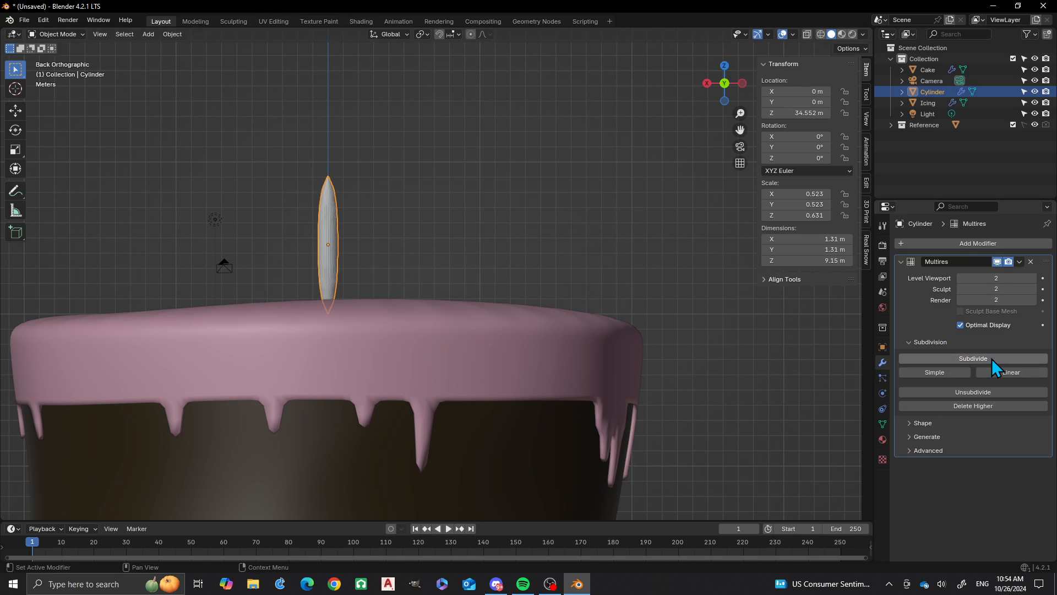
pyautogui.click(992, 359)
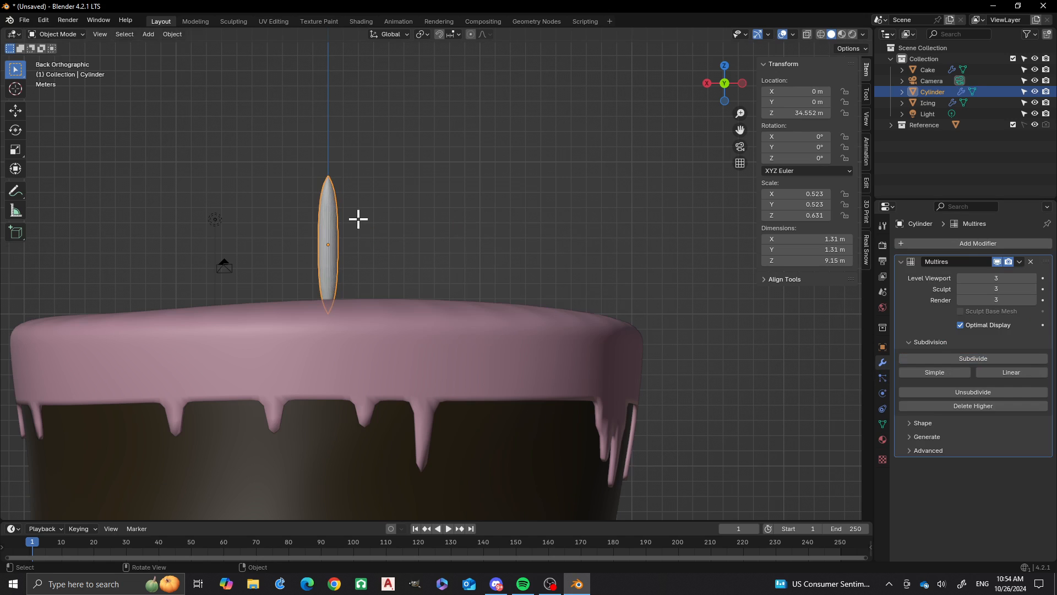
# In Edit Mode, insert a loop cut around the candle and slide it close to the upper rim.
pyautogui.press('Tab')
pyautogui.scroll(2, 324, 203)
pyautogui.click(350, 165)
pyautogui.keyDown('shift'); pyautogui.moveTo(306, 201); pyautogui.dragTo(374, 250, button='middle'); pyautogui.keyUp('shift')
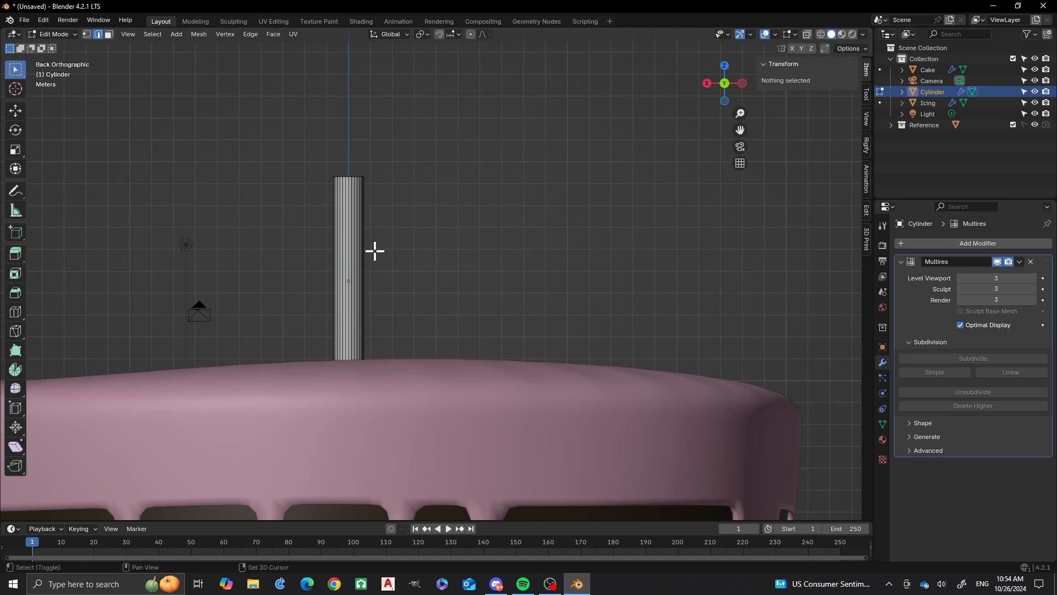
pyautogui.hotkey('ctrl', 'r')
pyautogui.click(356, 272)
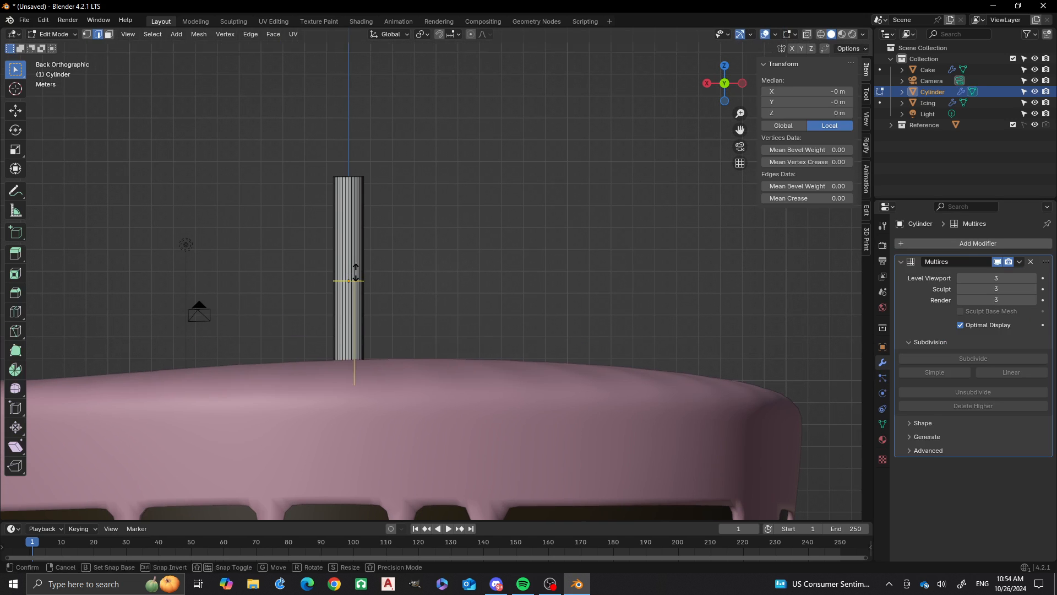
pyautogui.click(396, 174)
pyautogui.click(436, 245)
# Add a second loop cut near the candle's base, and return to Object Mode.
pyautogui.hotkey('ctrl', 'r')
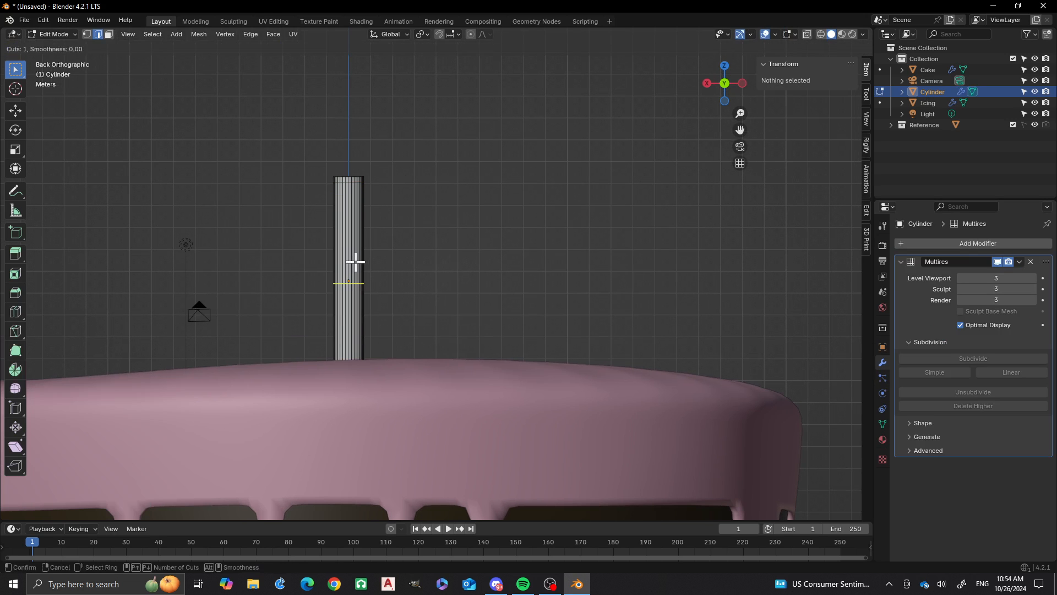
pyautogui.click(355, 262)
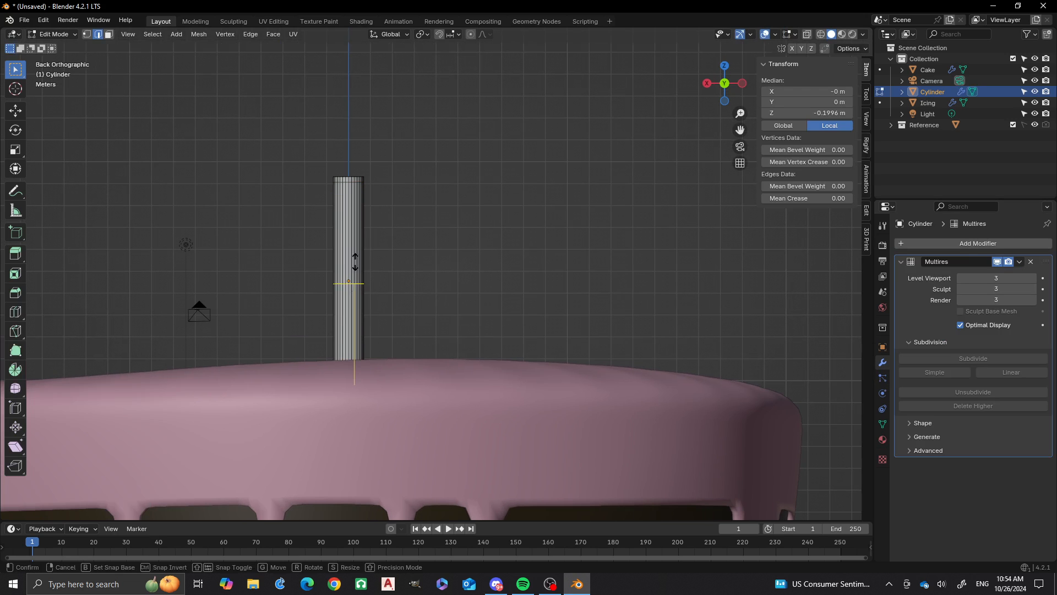
pyautogui.click(356, 350)
pyautogui.click(496, 252)
pyautogui.scroll(-1, 301, 214)
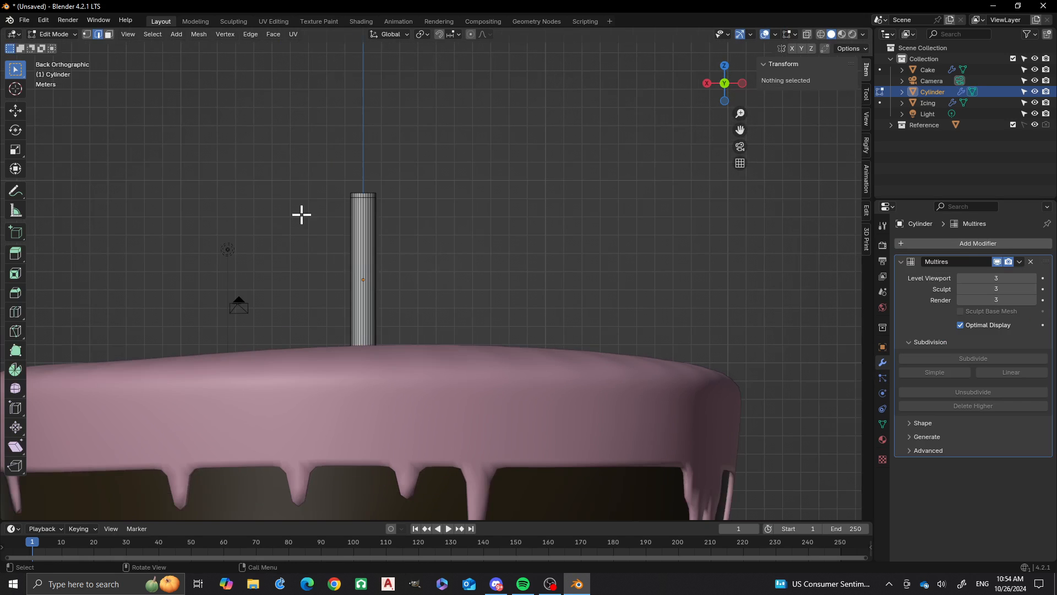
pyautogui.keyDown('shift'); pyautogui.moveTo(322, 215); pyautogui.dragTo(368, 280, button='middle'); pyautogui.keyUp('shift')
pyautogui.press('Tab')
pyautogui.moveTo(425, 249); pyautogui.dragTo(422, 249, button='middle')
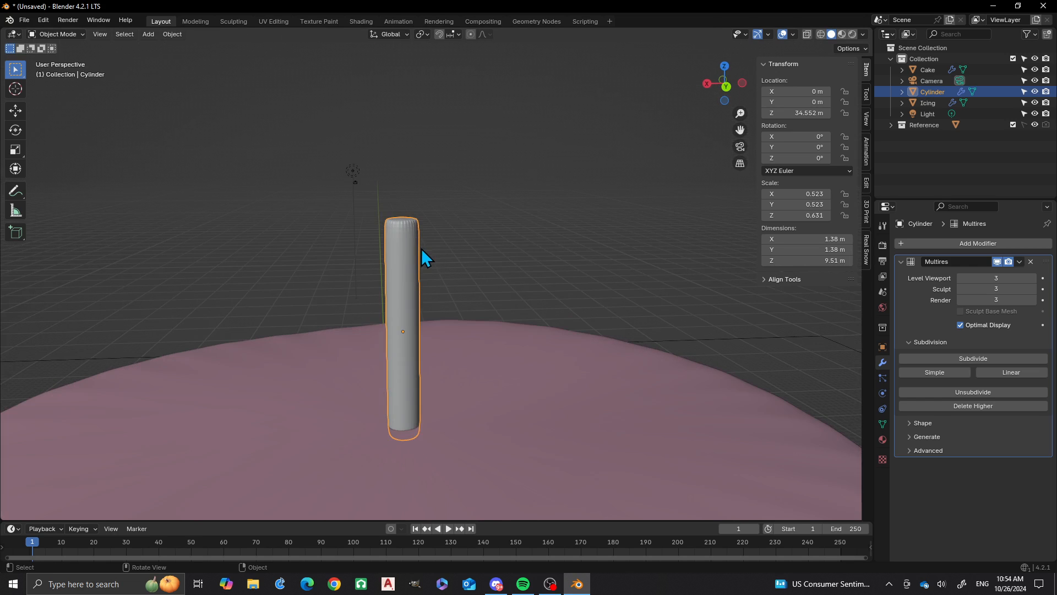
# In Sculpt Mode, bend the candle's middle slightly using the Grab brush with a 55 px radius.
pyautogui.hotkey('ctrl', 'Tab')
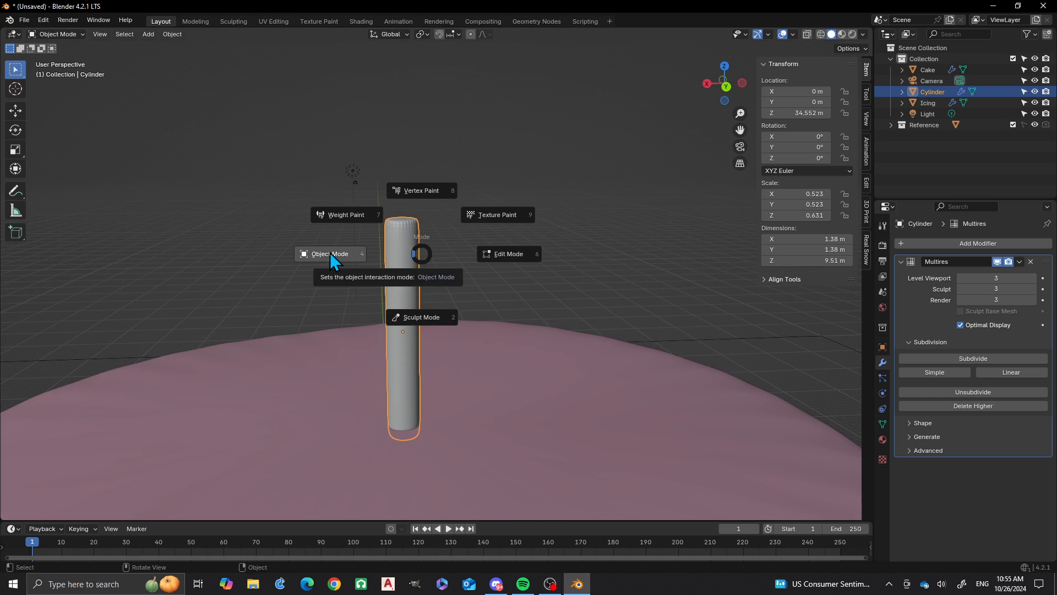
pyautogui.click(416, 306)
pyautogui.moveTo(413, 309); pyautogui.dragTo(406, 265, button='middle')
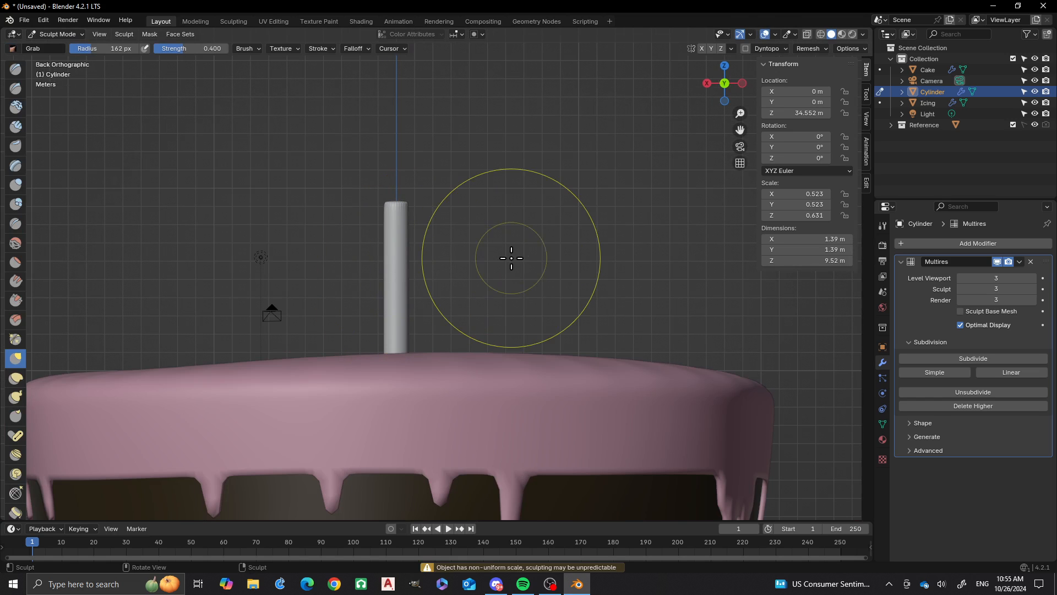
pyautogui.press('f')
pyautogui.click(448, 322)
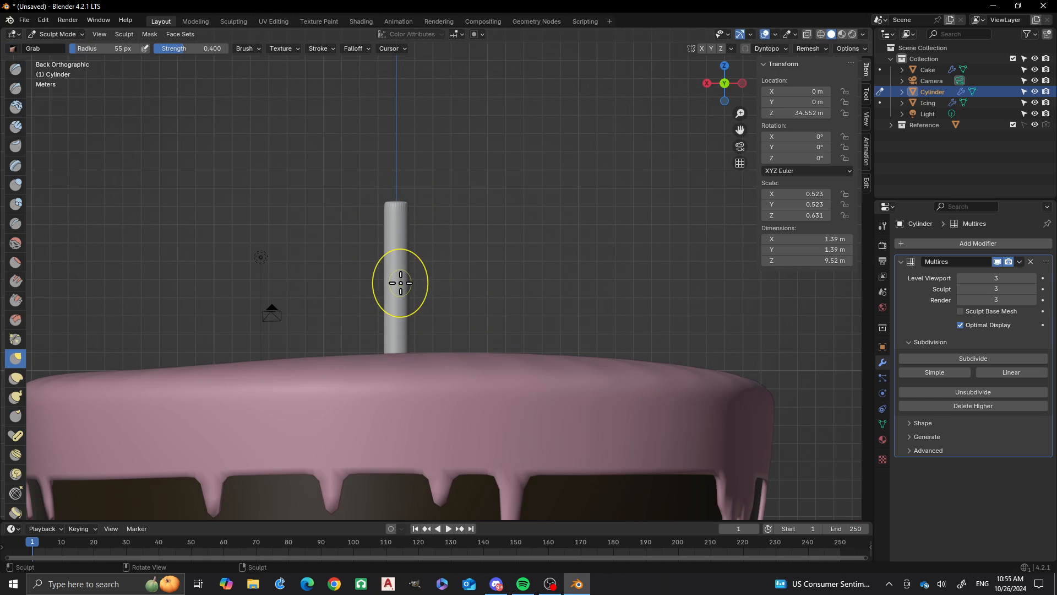
pyautogui.moveTo(399, 283)
pyautogui.mouseDown()
pyautogui.moveTo(406, 210)
pyautogui.moveTo(390, 214)
pyautogui.mouseUp()
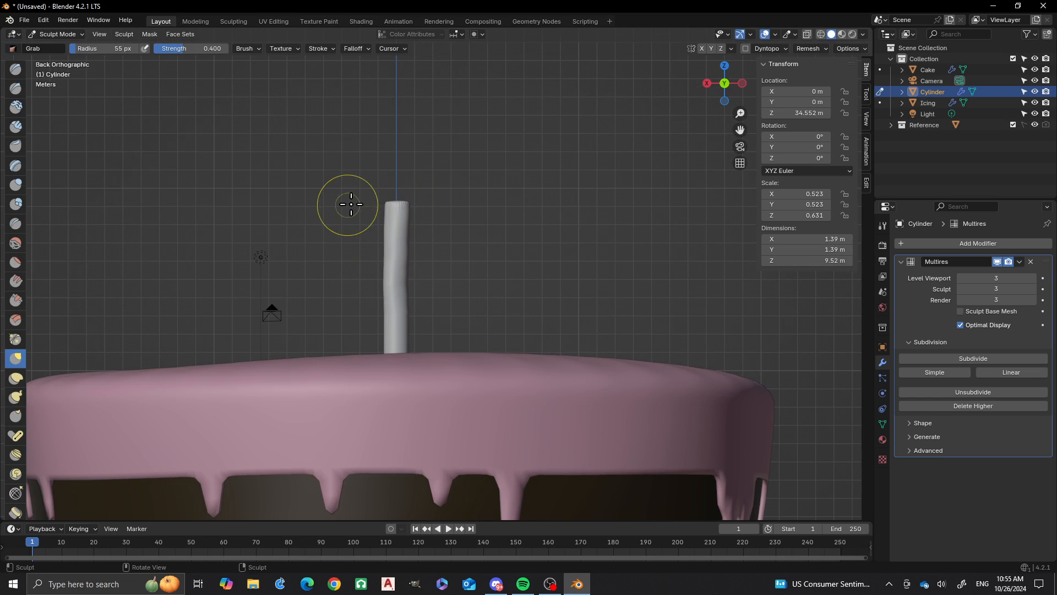
# Set the Grab brush to a 147 px radius and 0.679 strength, and bend the candle's upper half sideways.
pyautogui.press('f')
pyautogui.hotkey('shift', 'f')
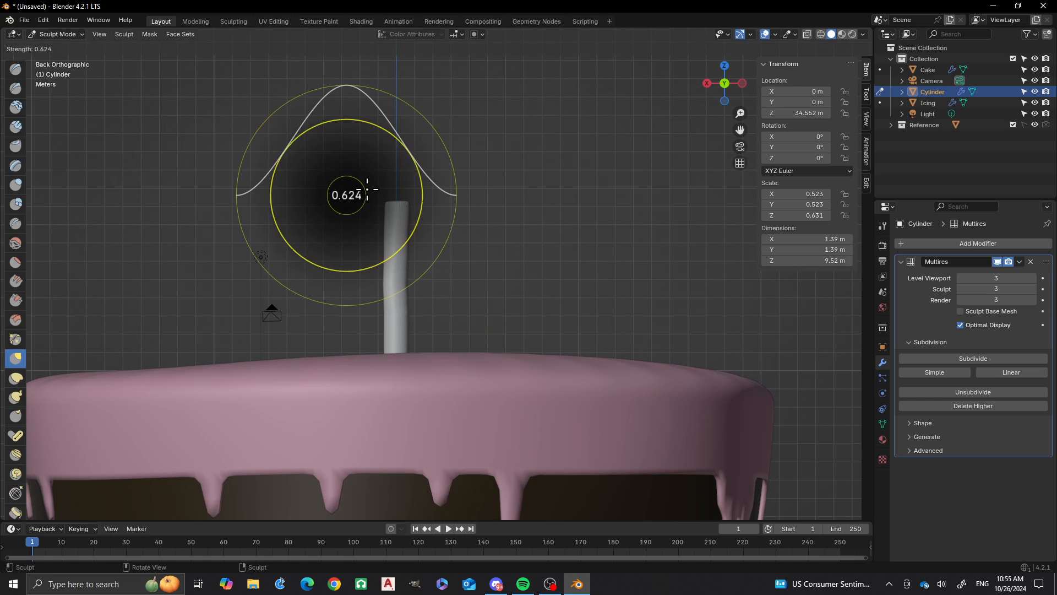
pyautogui.click(377, 189)
pyautogui.moveTo(392, 210)
pyautogui.mouseDown()
pyautogui.moveTo(405, 221)
pyautogui.moveTo(404, 242)
pyautogui.mouseUp()
pyautogui.moveTo(403, 283); pyautogui.dragTo(406, 283)
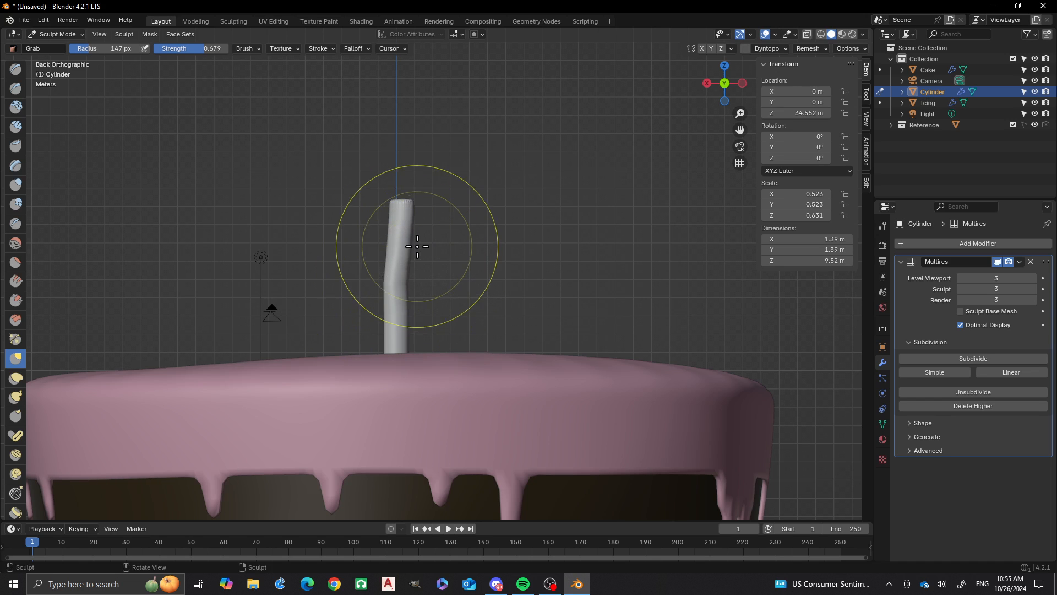
# Refine the candle's crooked shape with further Grab strokes at its middle and tip.
pyautogui.scroll(1, 413, 250)
pyautogui.scroll(-2, 417, 235)
pyautogui.scroll(1, 404, 236)
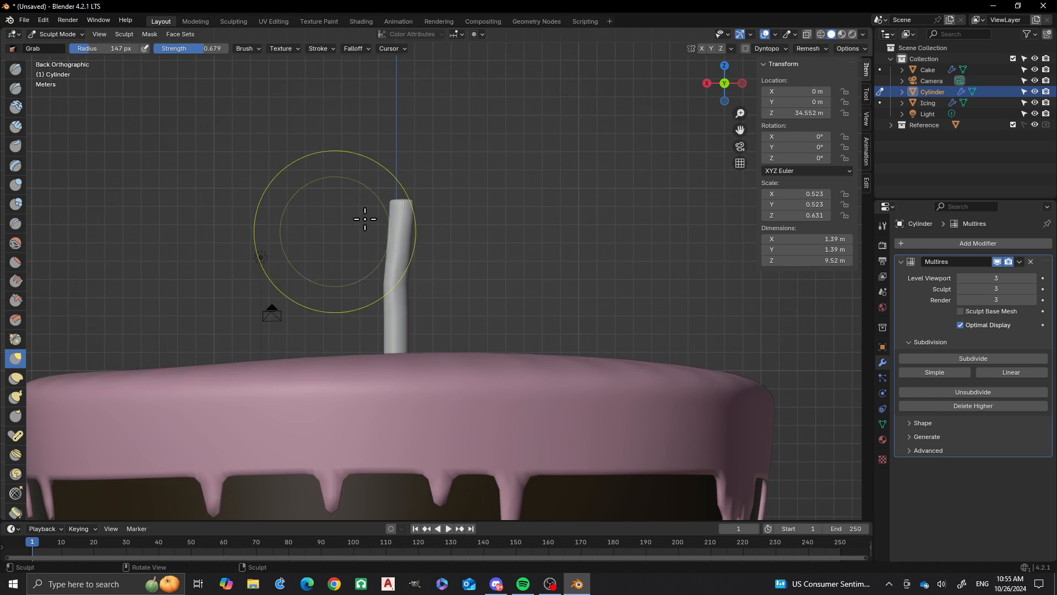
pyautogui.moveTo(402, 265); pyautogui.dragTo(397, 275)
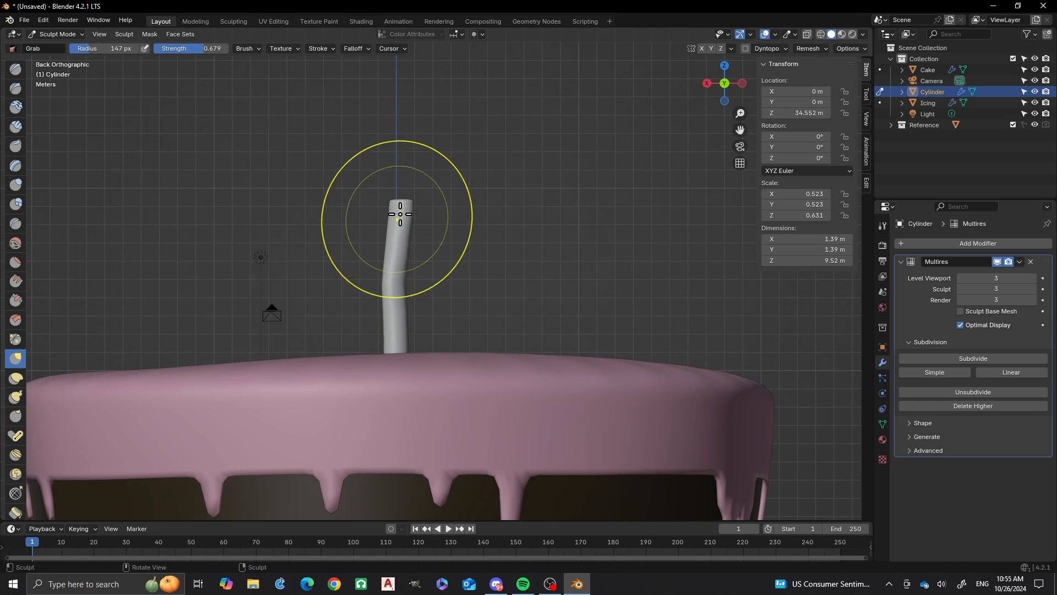
pyautogui.moveTo(401, 208)
pyautogui.mouseDown()
pyautogui.moveTo(406, 196)
pyautogui.moveTo(412, 212)
pyautogui.moveTo(391, 201)
pyautogui.mouseUp()
pyautogui.scroll(-2, 462, 198)
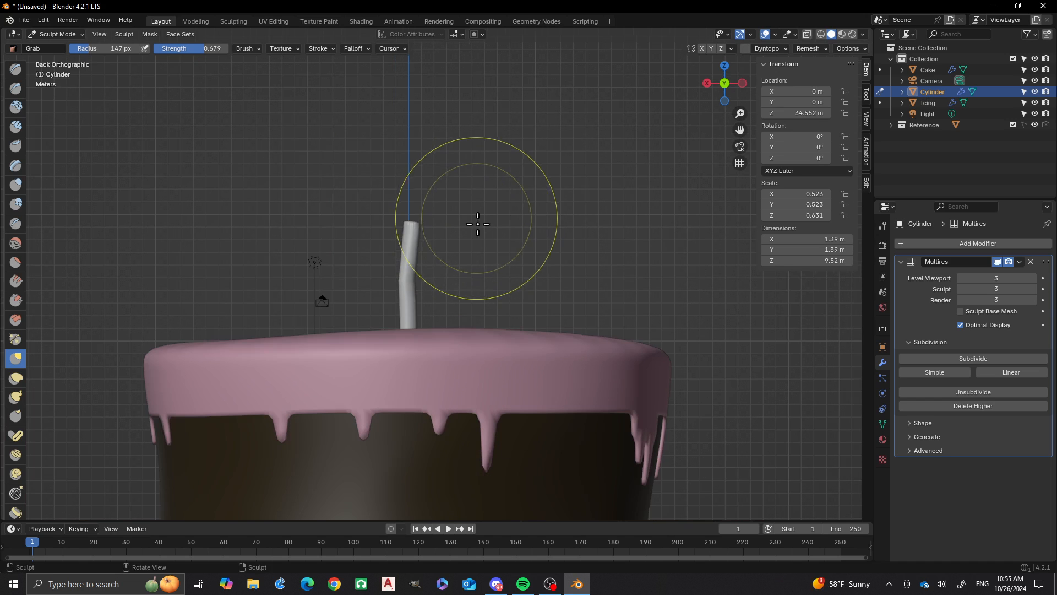
# Return to Object Mode and give the candle cylinder a new material named Candle.
pyautogui.hotkey('ctrl', 'Tab')
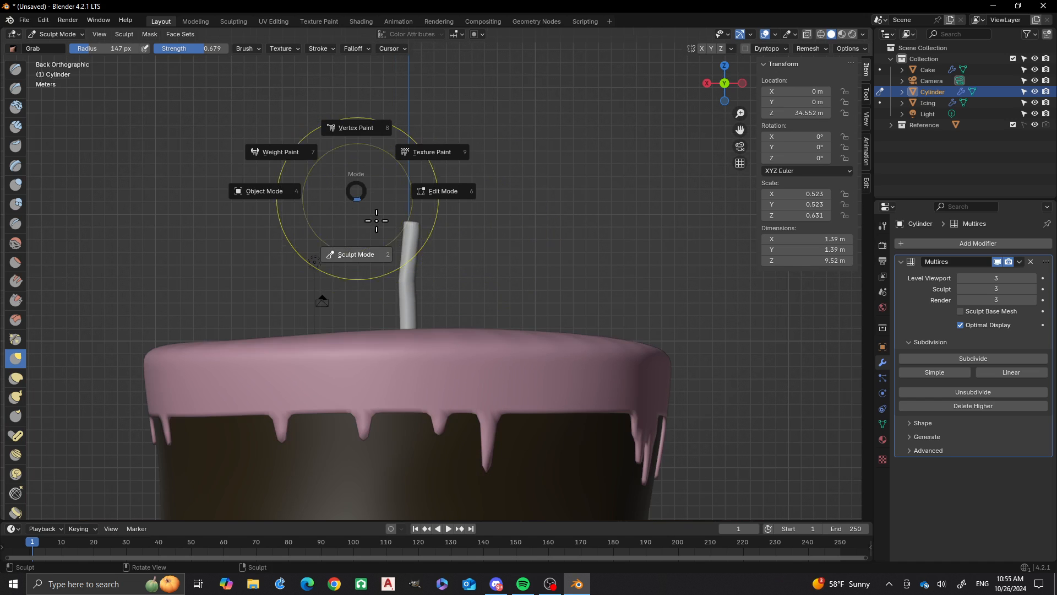
pyautogui.click(358, 255)
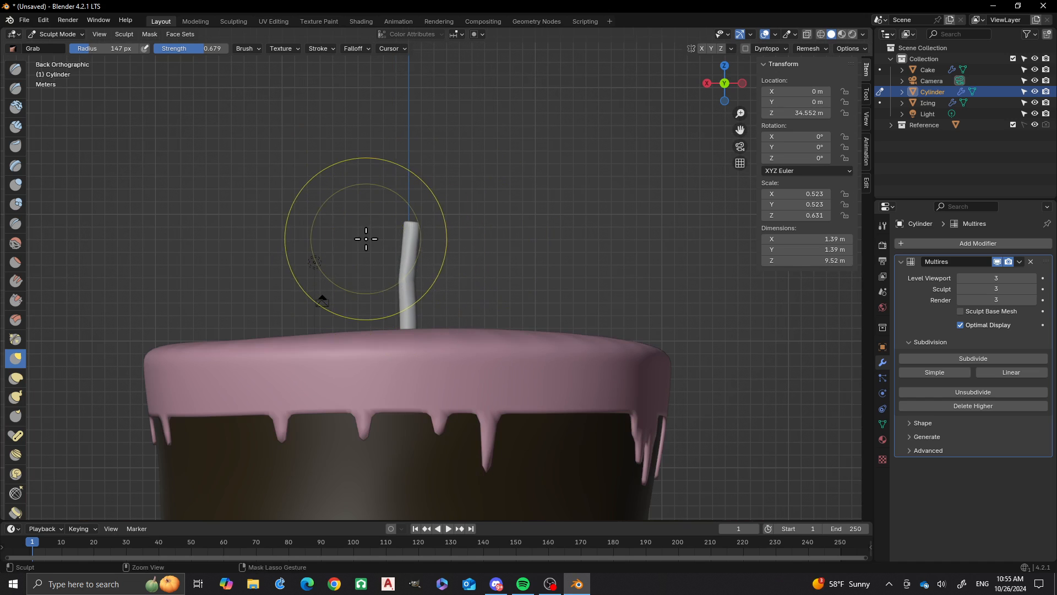
pyautogui.hotkey('ctrl', 'Tab')
pyautogui.click(322, 245)
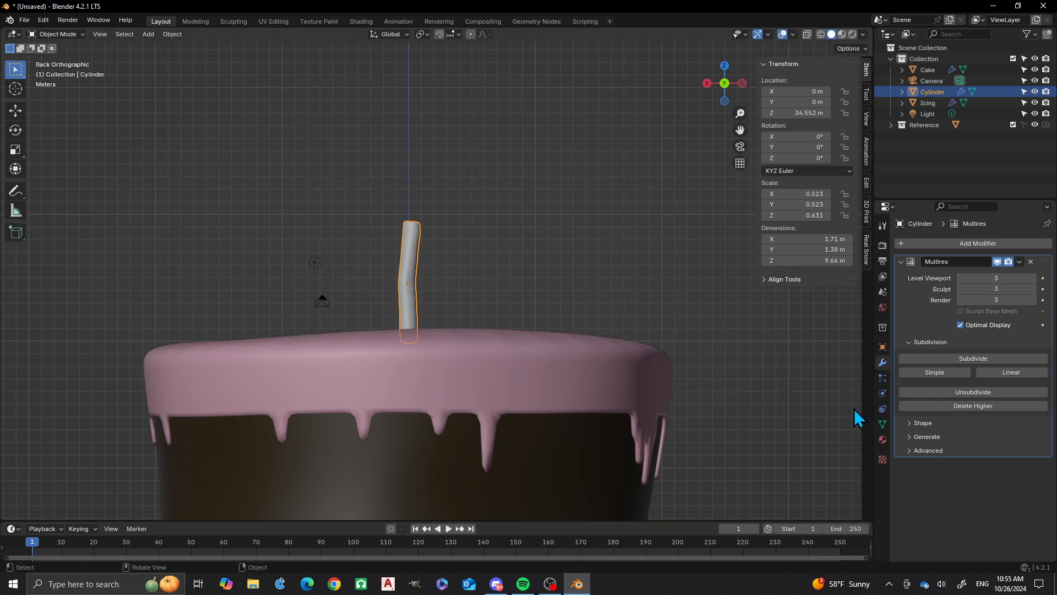
pyautogui.click(882, 440)
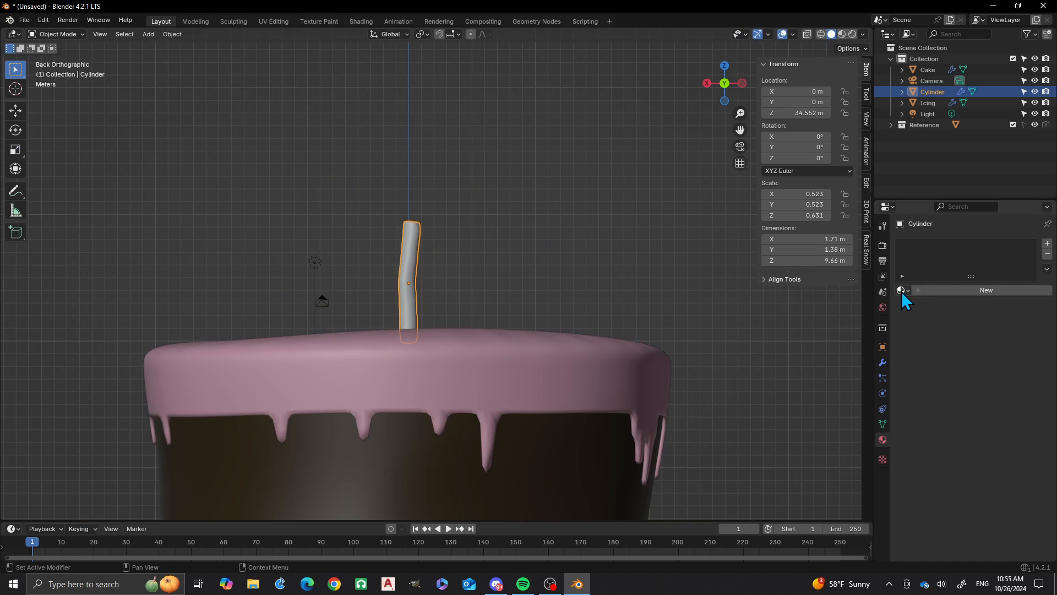
pyautogui.click(926, 290)
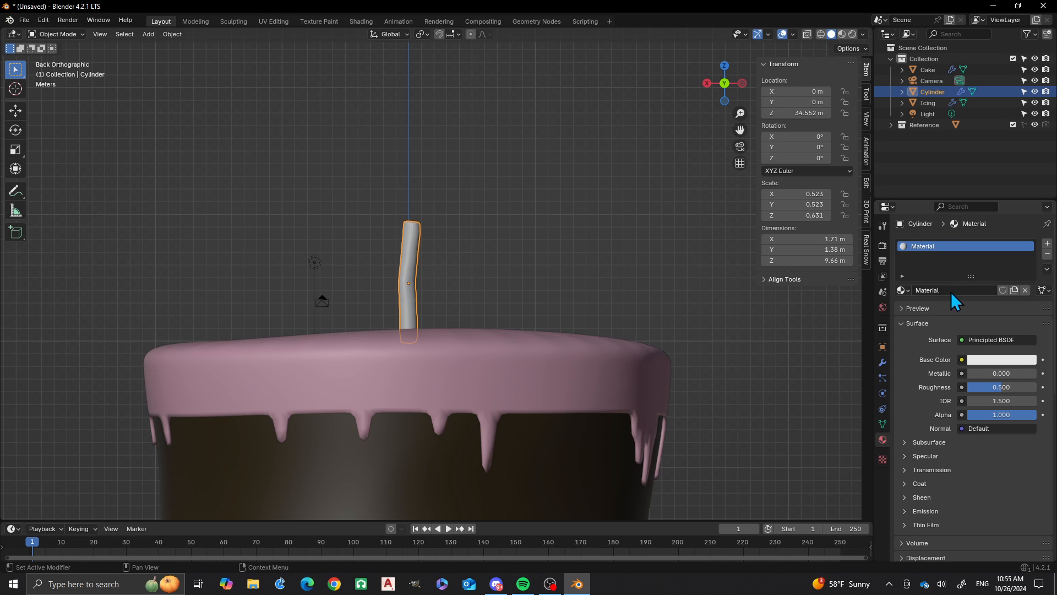
pyautogui.click(952, 291)
pyautogui.write('Candle')
# Set the Candle material's base color to a pale yellow with a hue of 0.153 and reduced saturation.
pyautogui.click(973, 359)
pyautogui.moveTo(956, 260); pyautogui.dragTo(938, 255)
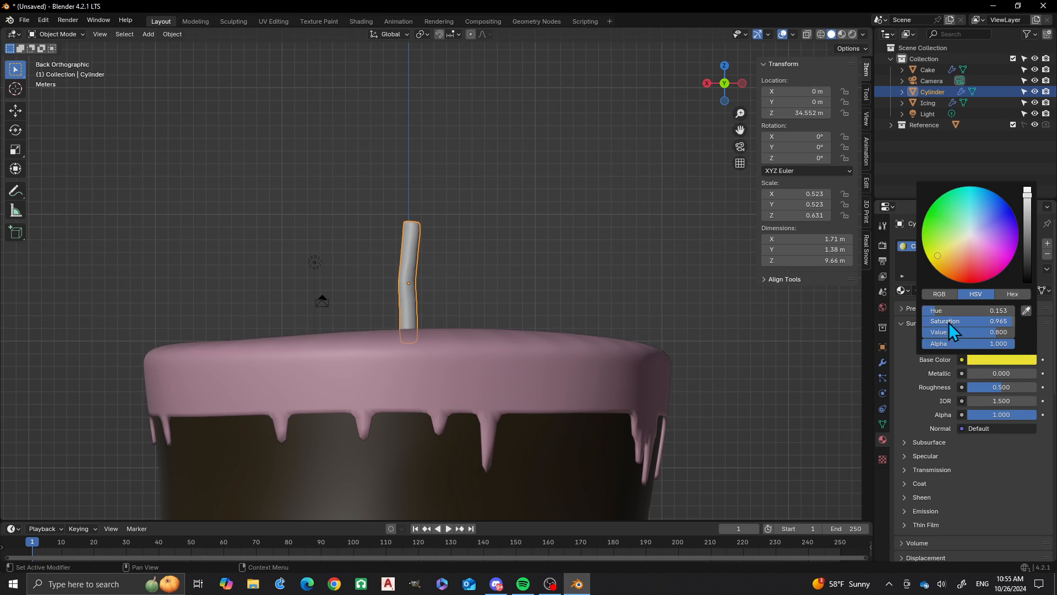
pyautogui.moveTo(999, 321)
pyautogui.mouseDown()
pyautogui.moveTo(980, 333)
pyautogui.moveTo(1004, 332)
pyautogui.moveTo(985, 322)
pyautogui.mouseUp()
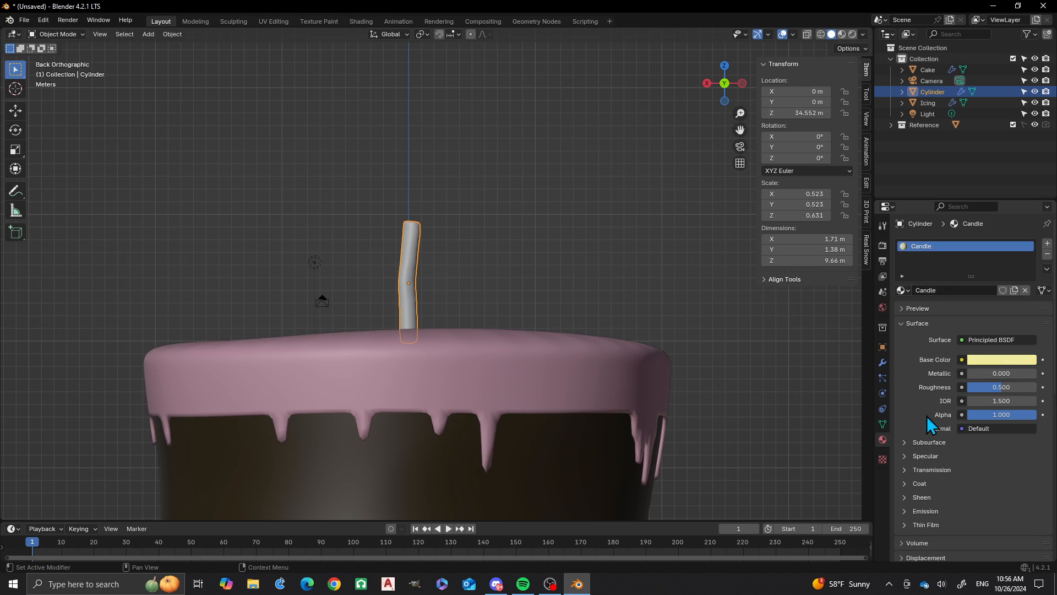
# Set the Candle material's viewport display color to the same pale yellow as its base color.
pyautogui.scroll(-10, 969, 385)
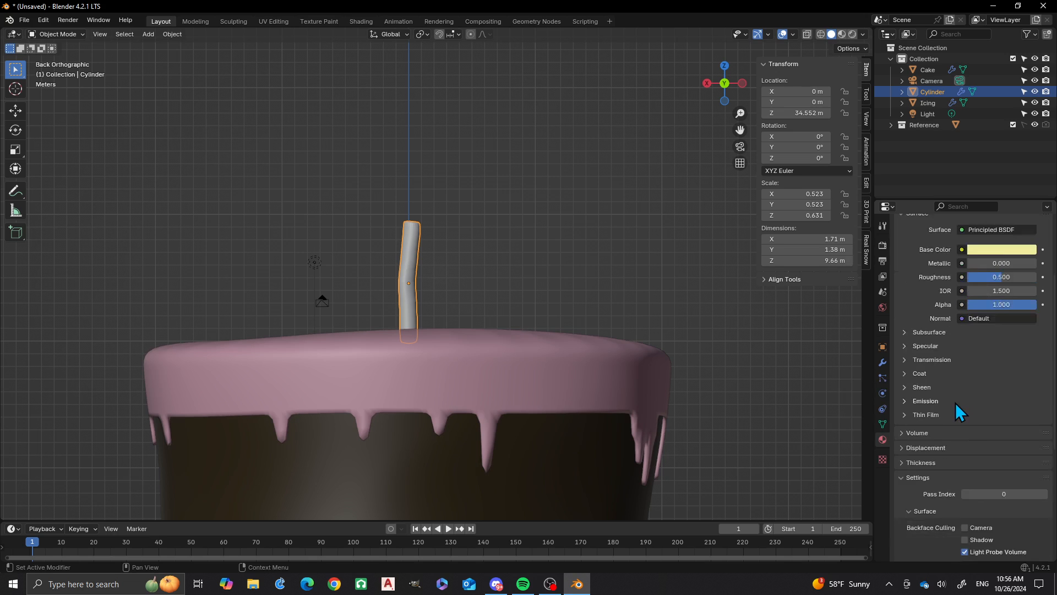
pyautogui.scroll(-3, 948, 435)
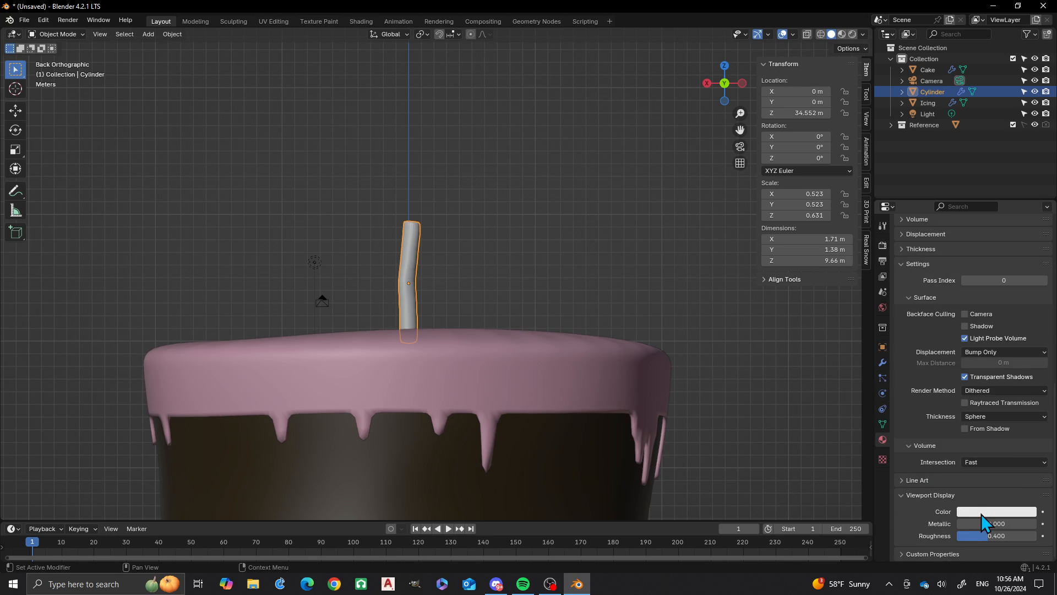
pyautogui.scroll(2, 441, 253)
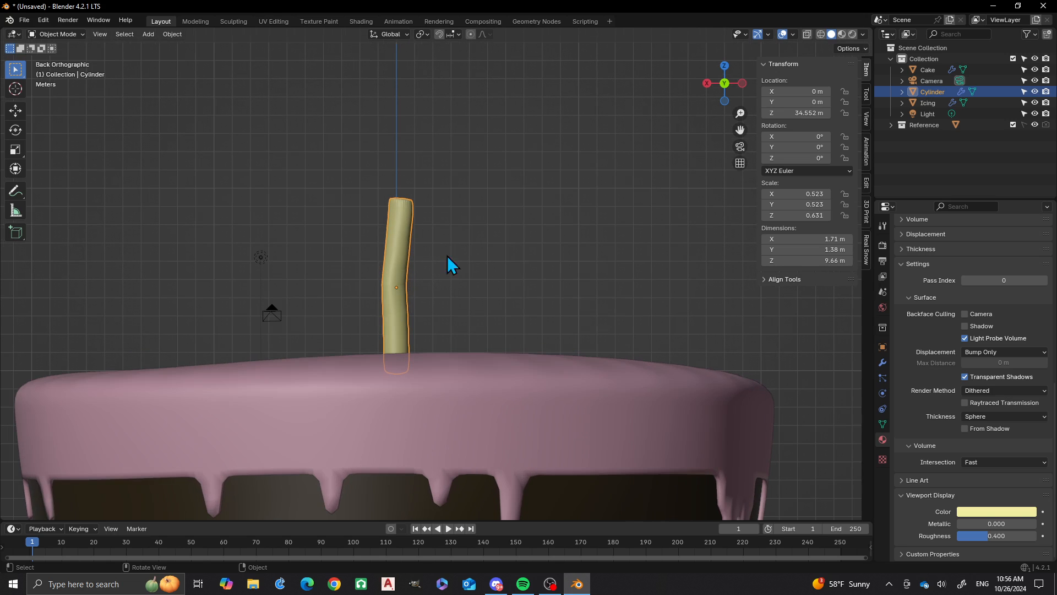
pyautogui.scroll(2, 355, 213)
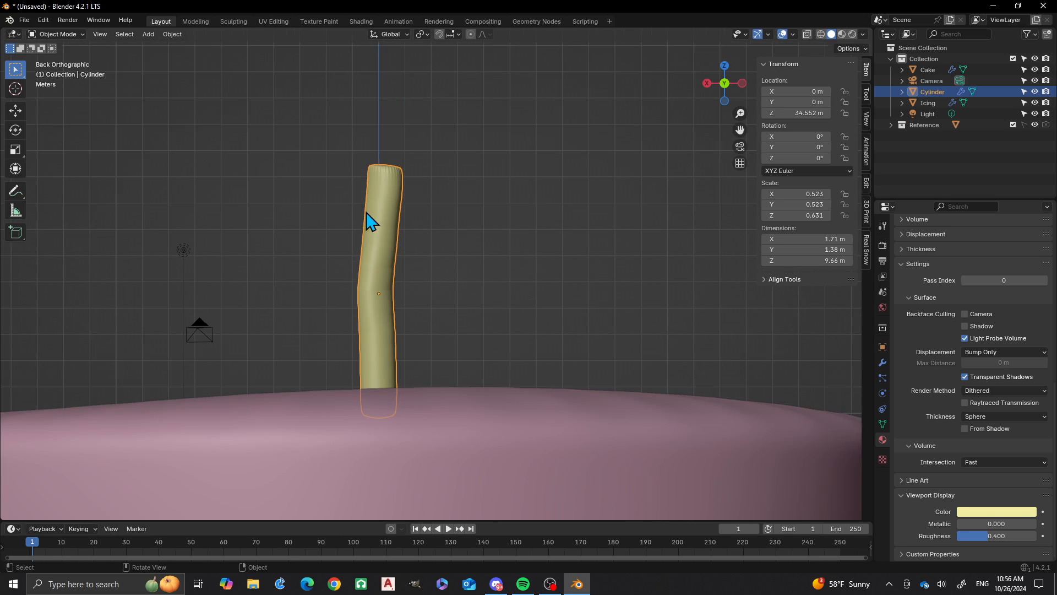
# Duplicate the candle and place the copy off-centre on the icing at about X -5.6 m, Y 4.4 m.
pyautogui.keyDown('shift'); pyautogui.moveTo(330, 199); pyautogui.dragTo(339, 250, button='middle'); pyautogui.keyUp('shift')
pyautogui.scroll(-4, 427, 270)
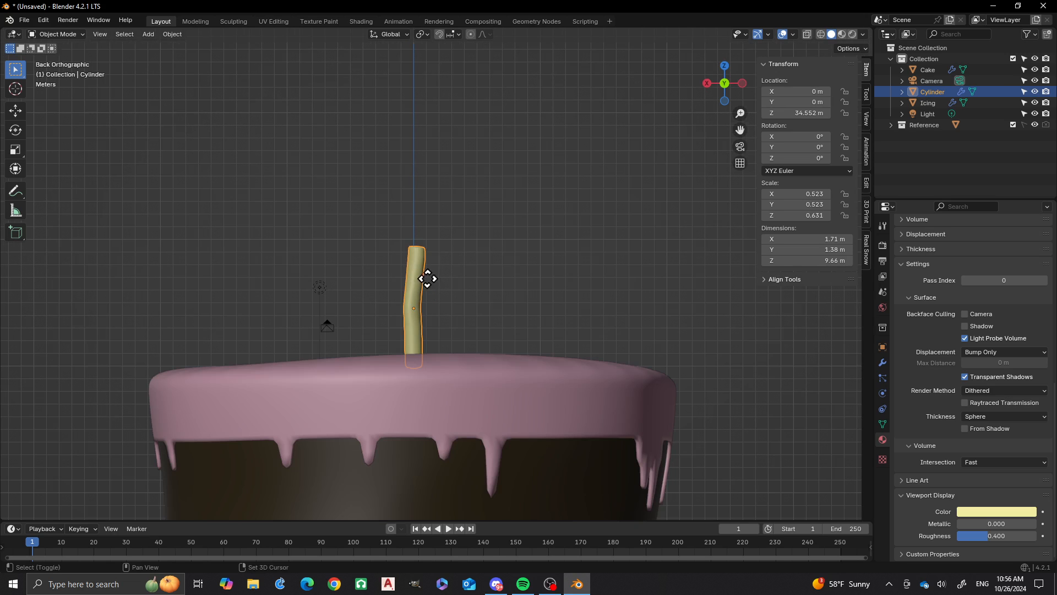
pyautogui.hotkey('shift', 'd')
pyautogui.click(477, 279)
pyautogui.scroll(-3, 444, 250)
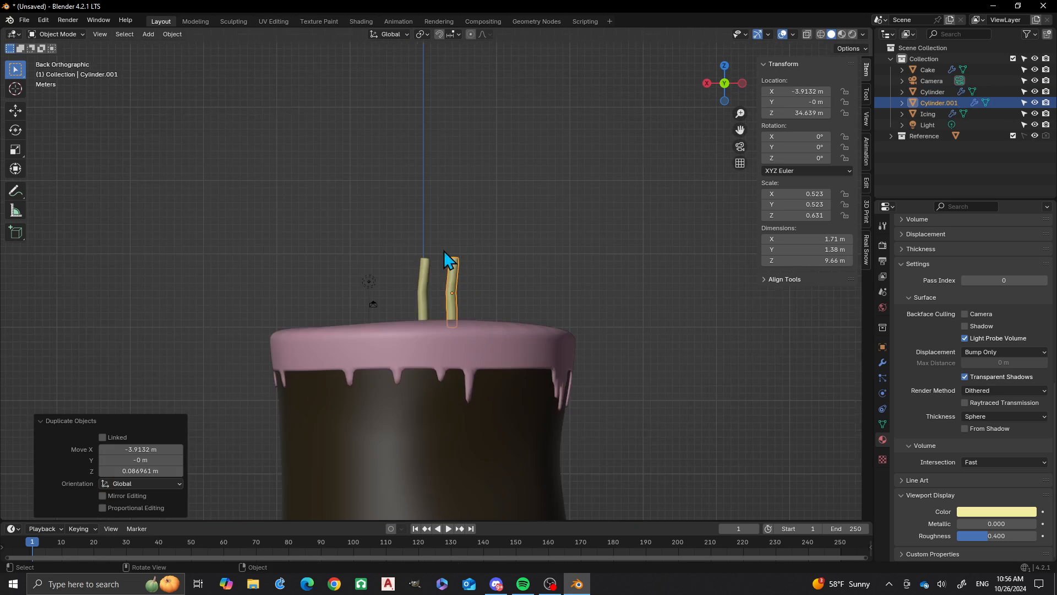
pyautogui.moveTo(444, 250); pyautogui.dragTo(463, 382, button='middle')
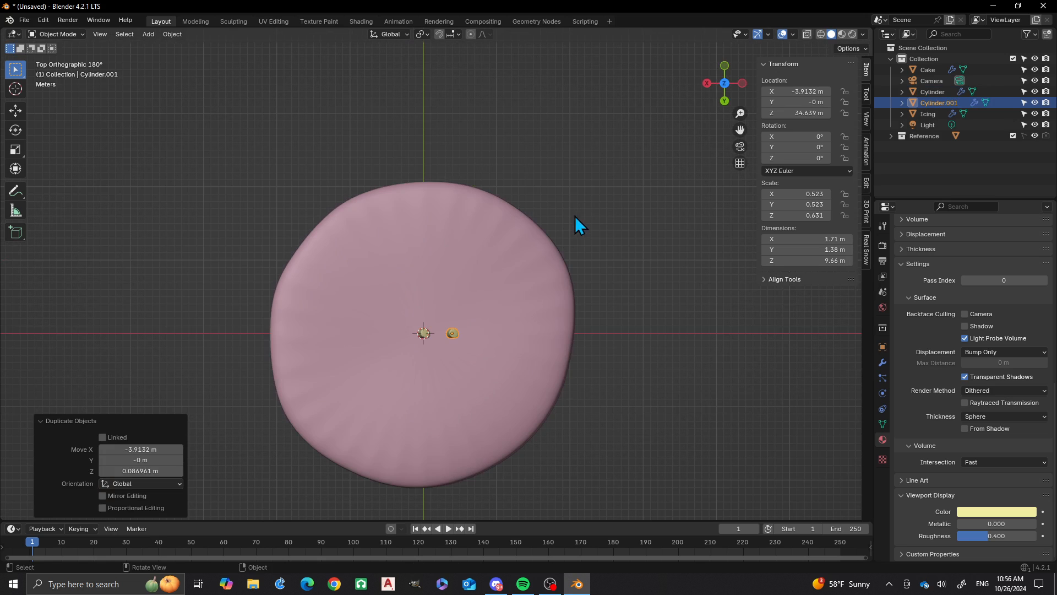
pyautogui.press('g')
pyautogui.click(589, 246)
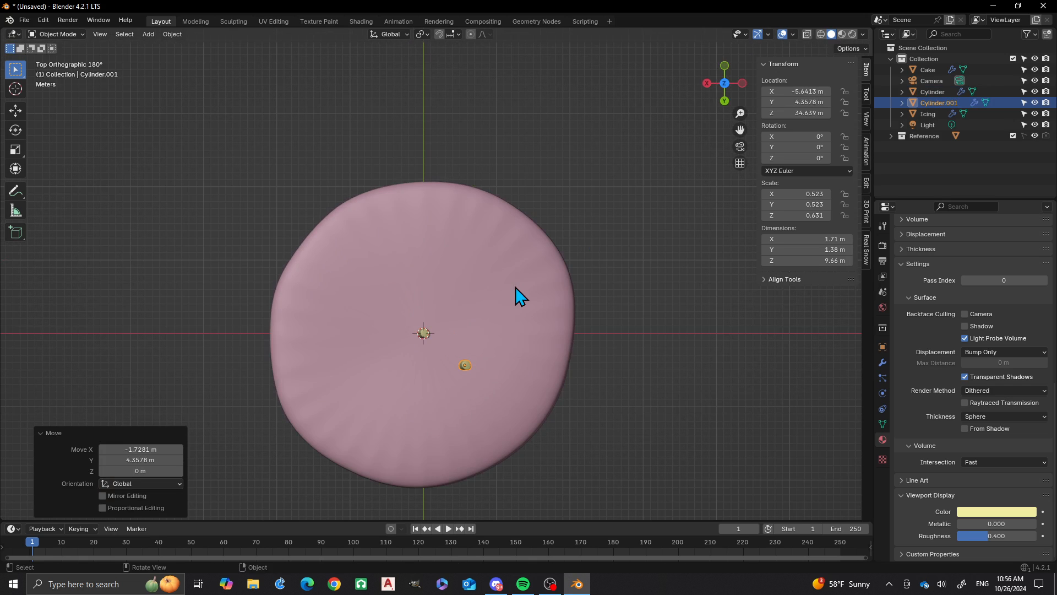
# Add two more candle copies on the icing, at about X -9.3 m, Y -6.5 m and X 0.4 m, Y -10.1 m.
pyautogui.hotkey('shift', 'd')
pyautogui.click(540, 207)
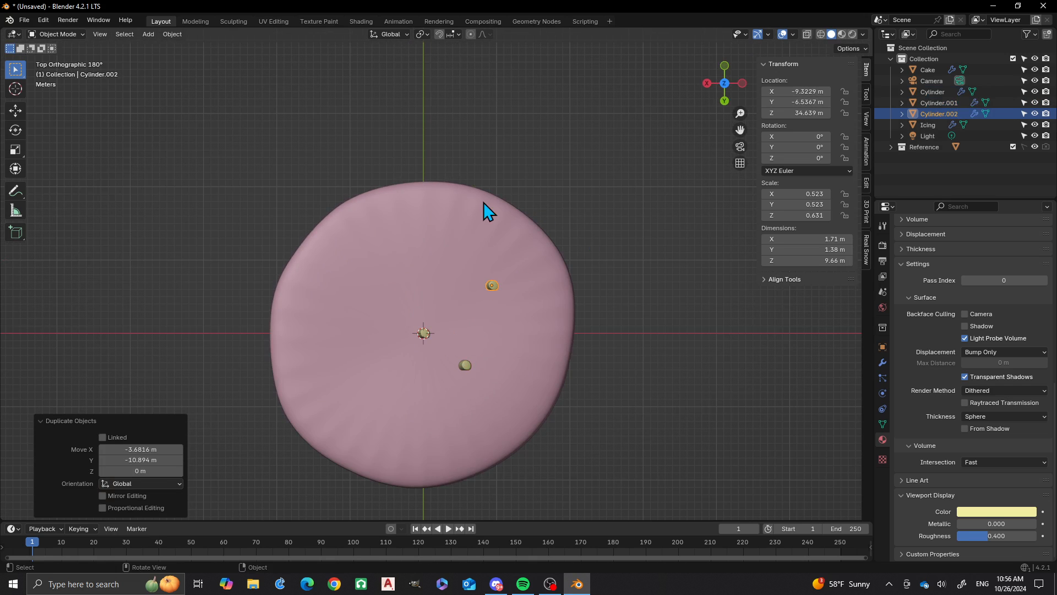
pyautogui.hotkey('shift', 'd')
pyautogui.click(412, 194)
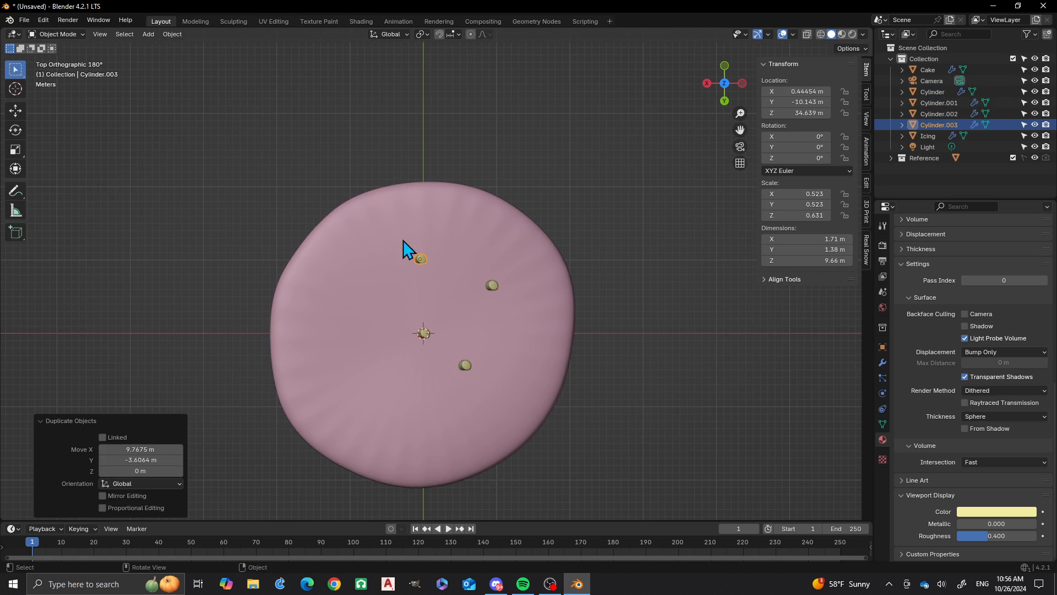
# Duplicate the candle to about X 10.6 m, Y -2.6 m with a turn around Z, and rotate the source candle about 70° around Z.
pyautogui.hotkey('shift', 'd')
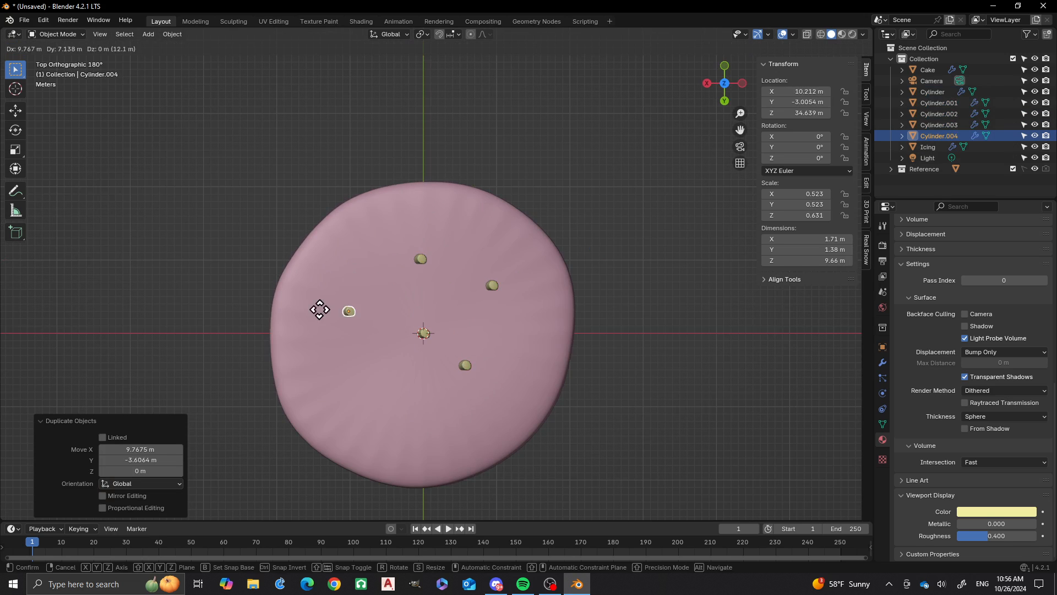
pyautogui.press('r')
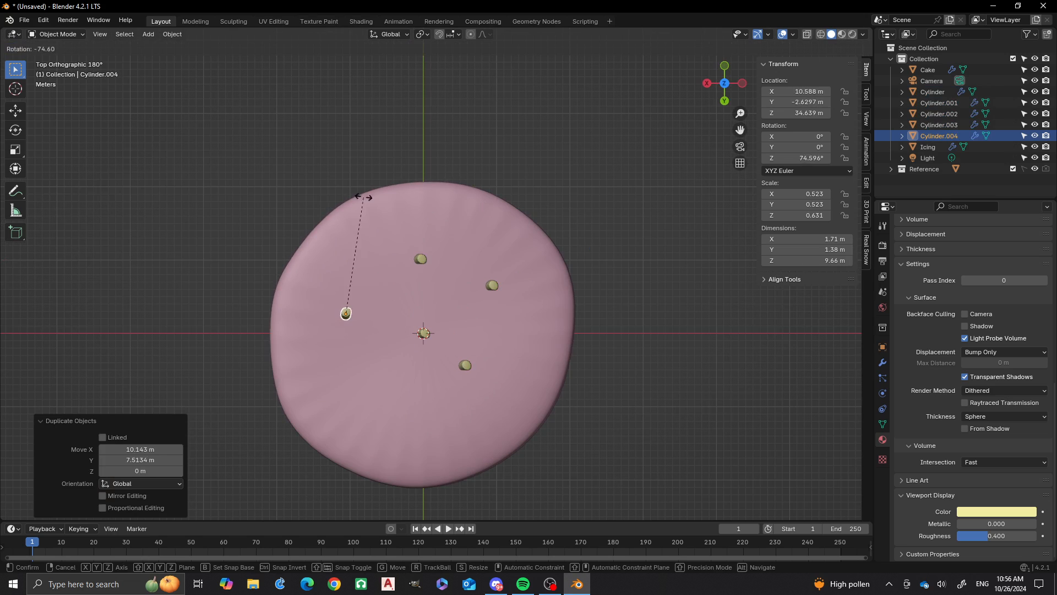
pyautogui.click(303, 194)
pyautogui.click(414, 258)
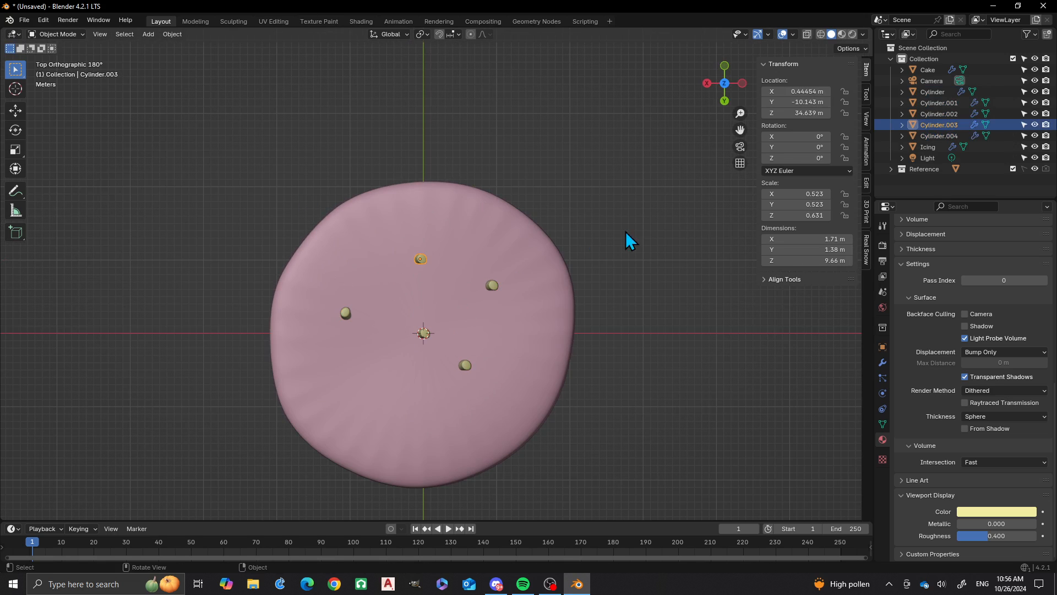
pyautogui.press('r')
pyautogui.click(511, 216)
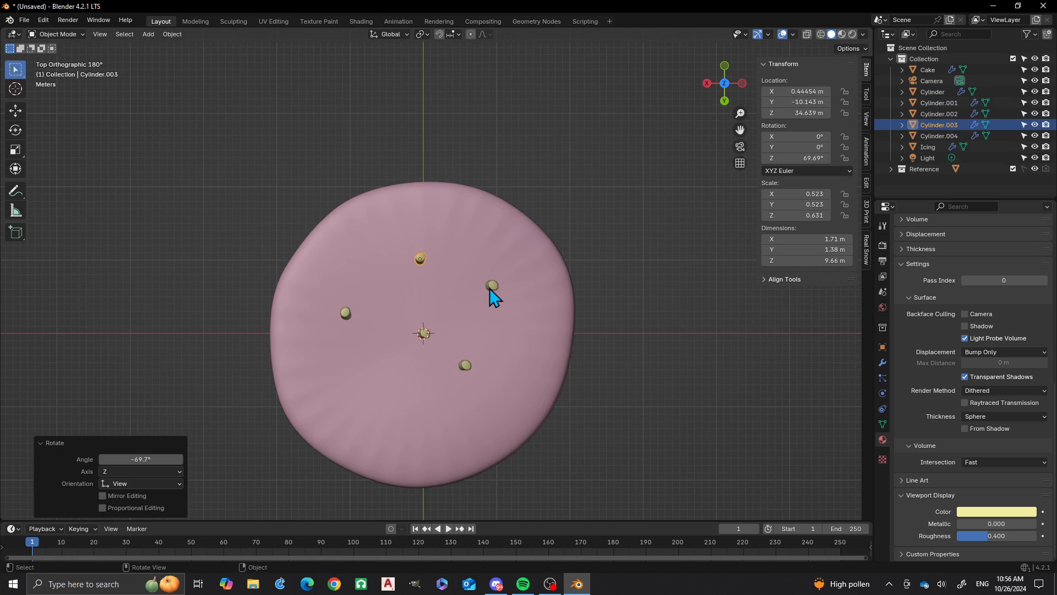
# Make two copies of the first duplicated candle, at about X 6.2 m, Y 8.5 m and X -11.1 m, Y -1.1 m.
pyautogui.hotkey('shift', 'd')
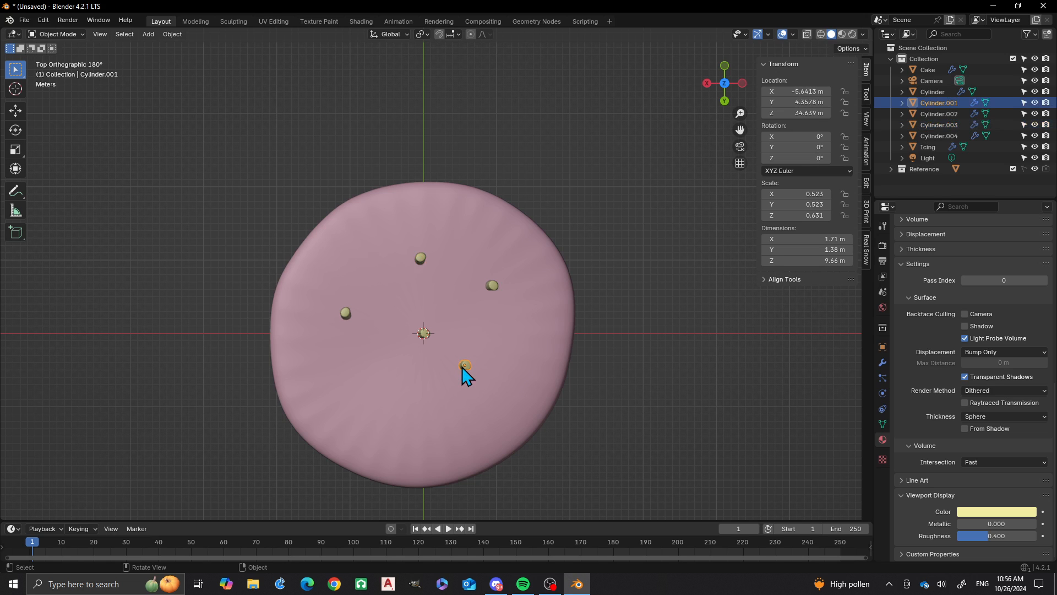
pyautogui.click(378, 400)
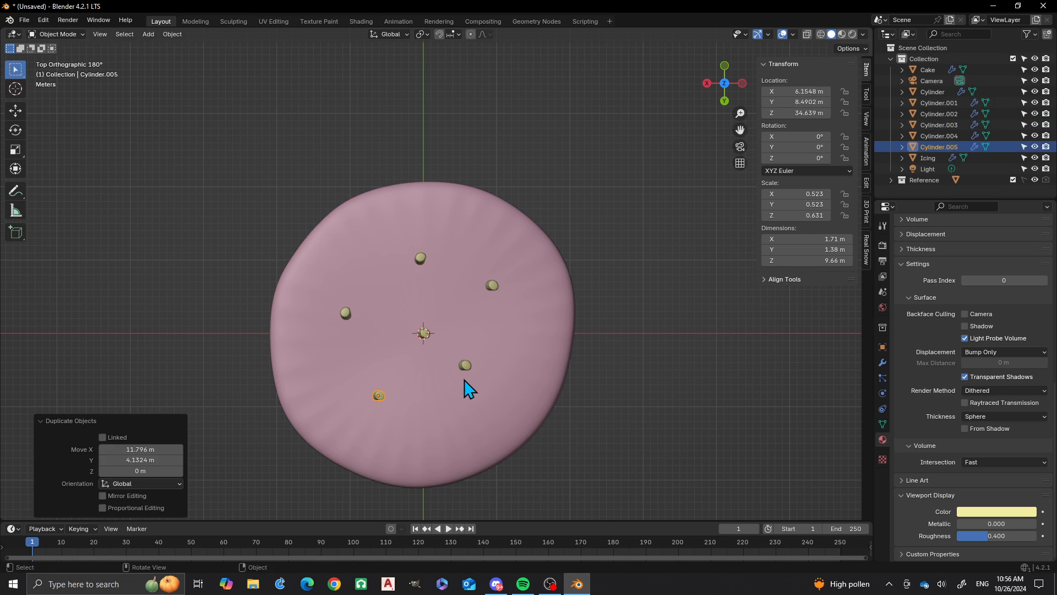
pyautogui.click(467, 372)
pyautogui.hotkey('shift', 'd')
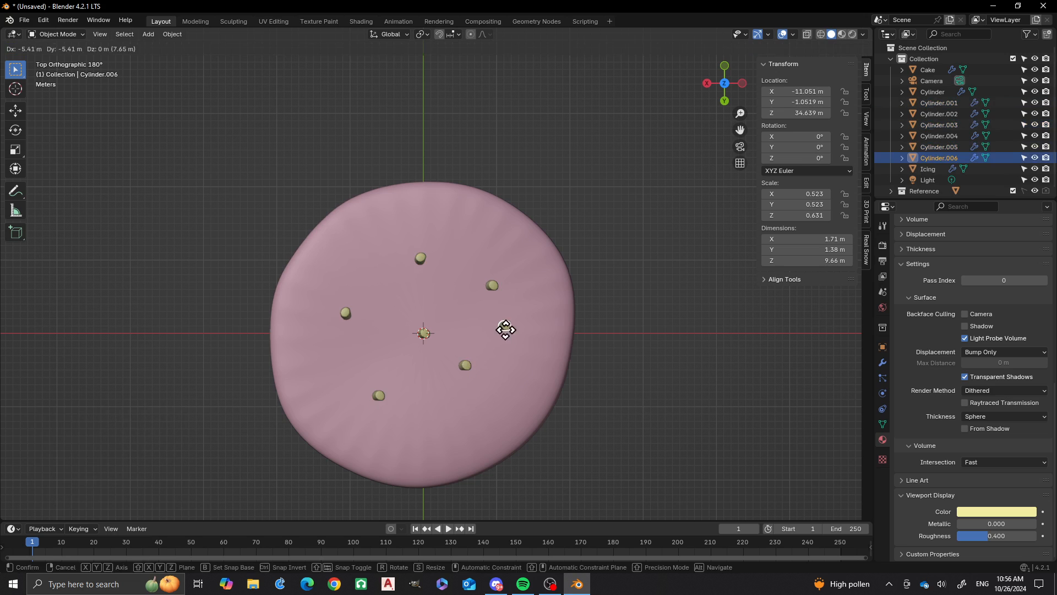
pyautogui.click(506, 331)
# Duplicate the candle at X 6.2 m, Y 8.5 m to about X -0.2 m, Y 10.9 m and clear the selection.
pyautogui.click(382, 396)
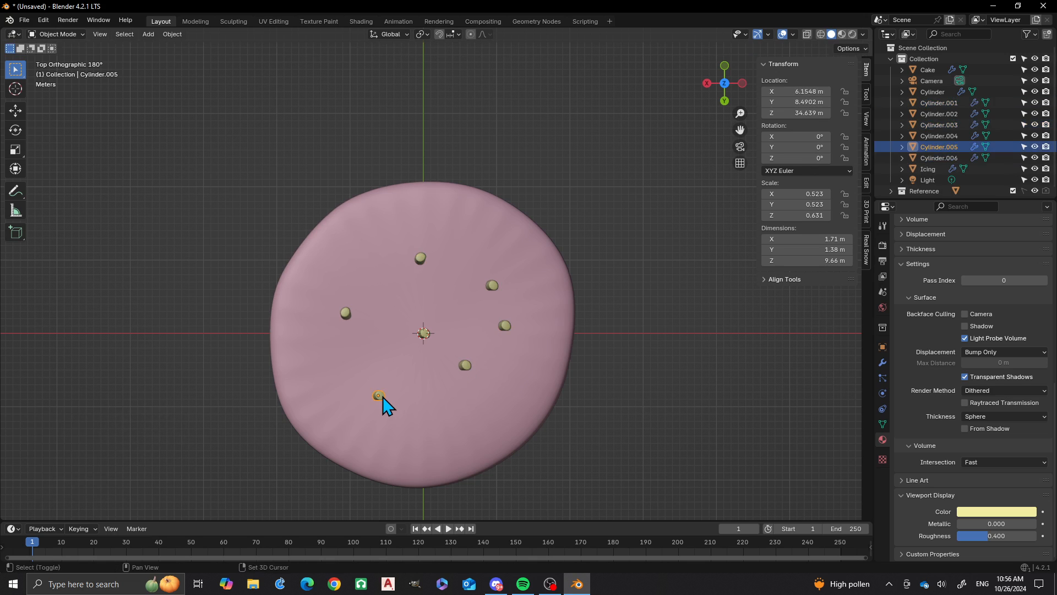
pyautogui.hotkey('shift', 'd')
pyautogui.click(429, 413)
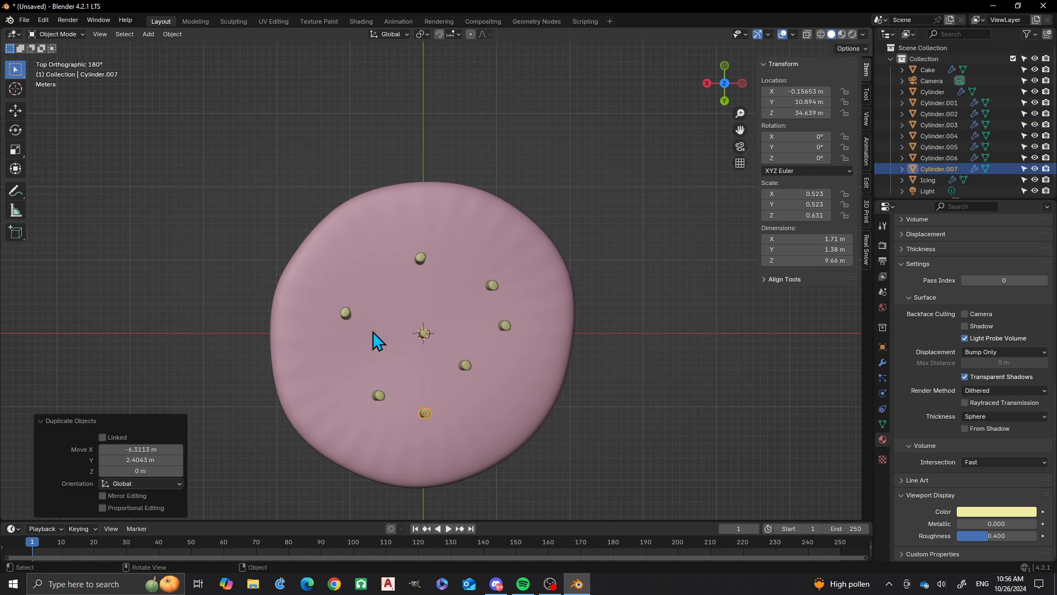
pyautogui.scroll(-4, 399, 269)
pyautogui.moveTo(427, 303); pyautogui.dragTo(411, 214, button='middle')
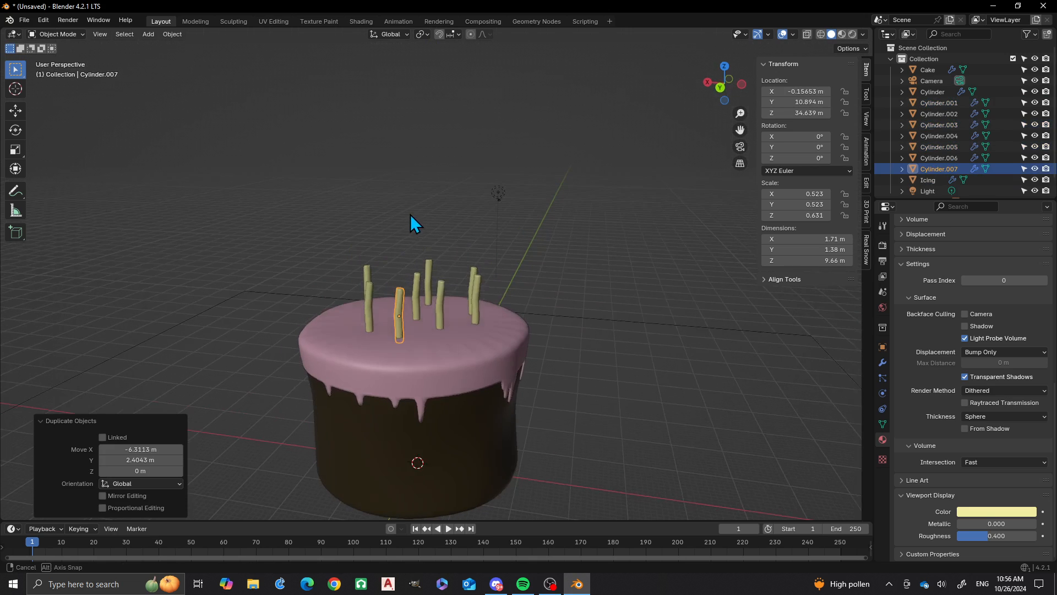
pyautogui.click(275, 272)
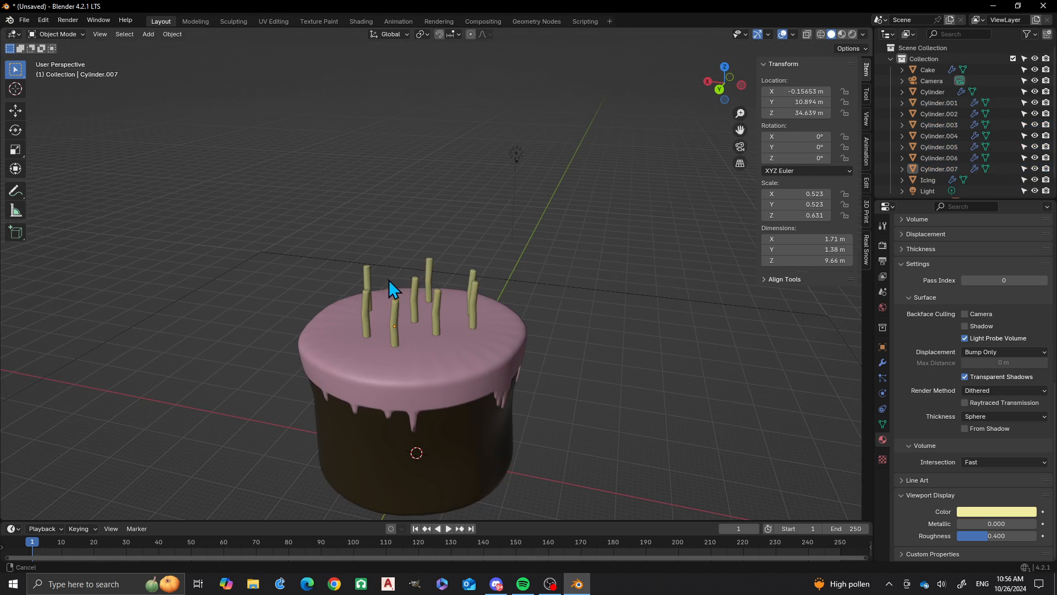
pyautogui.keyDown('shift'); pyautogui.moveTo(389, 280); pyautogui.dragTo(421, 211, button='middle'); pyautogui.keyUp('shift')
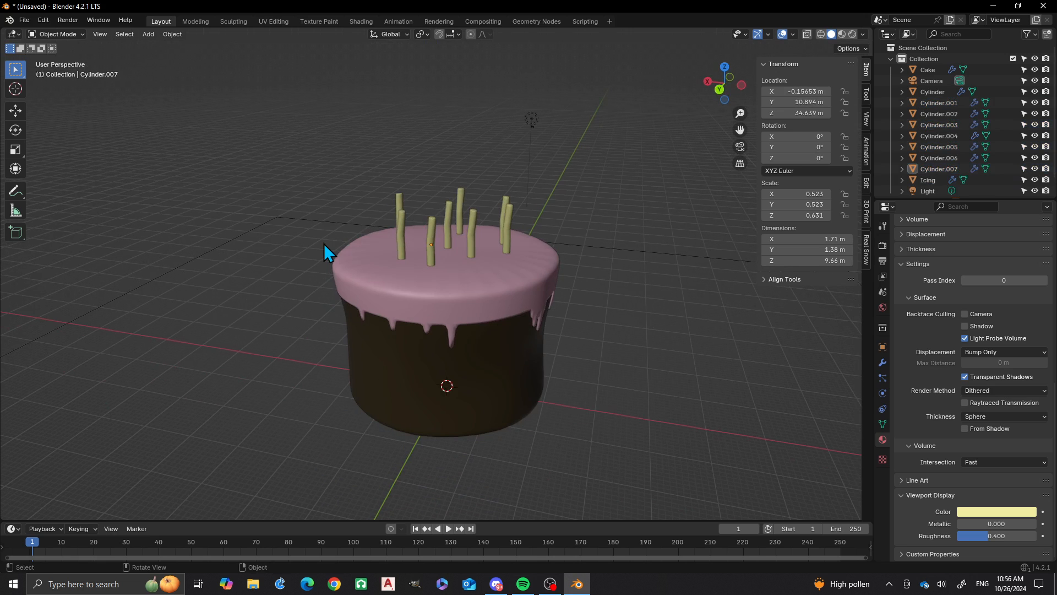